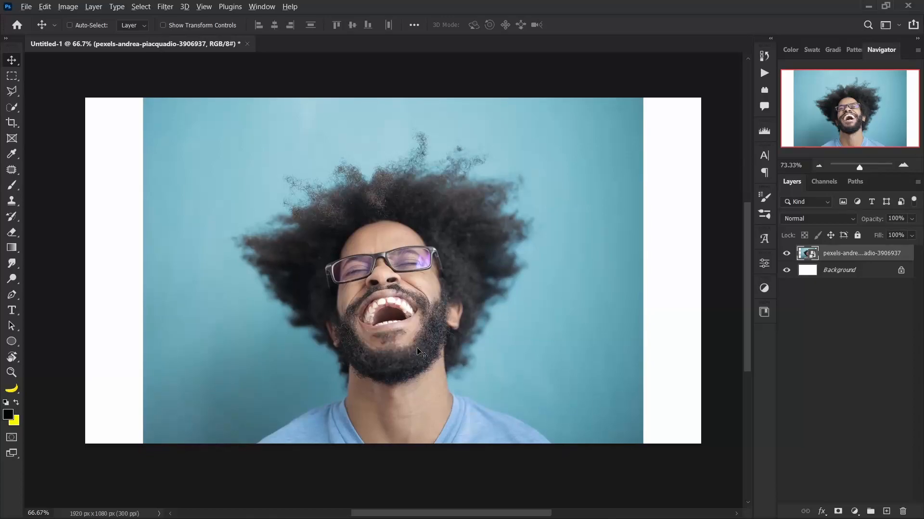
Select the laughing man with the Polygonal Lasso, following his shoulders and neck and outlining the hair with jagged spikes.
{"action": "scroll", "coordinate": [430, 339], "scroll_direction": "down", "scroll_amount": 1}
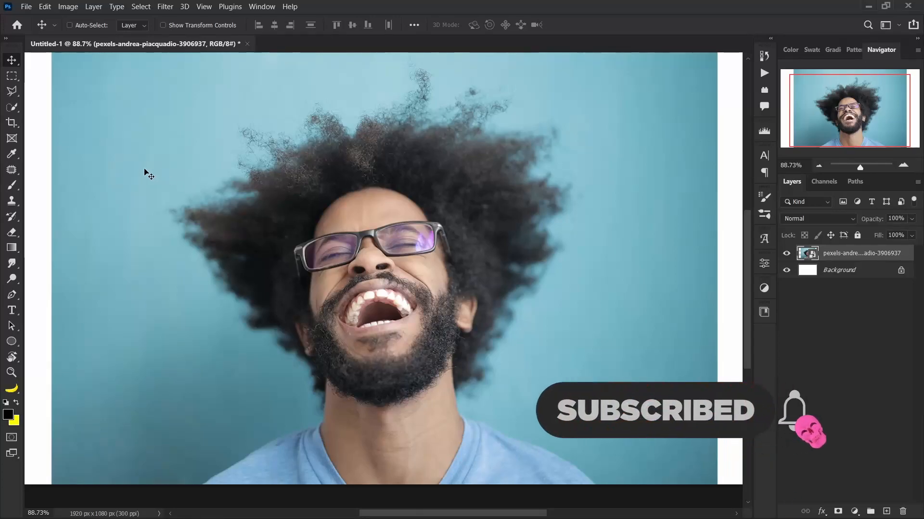
{"action": "key", "text": "l"}
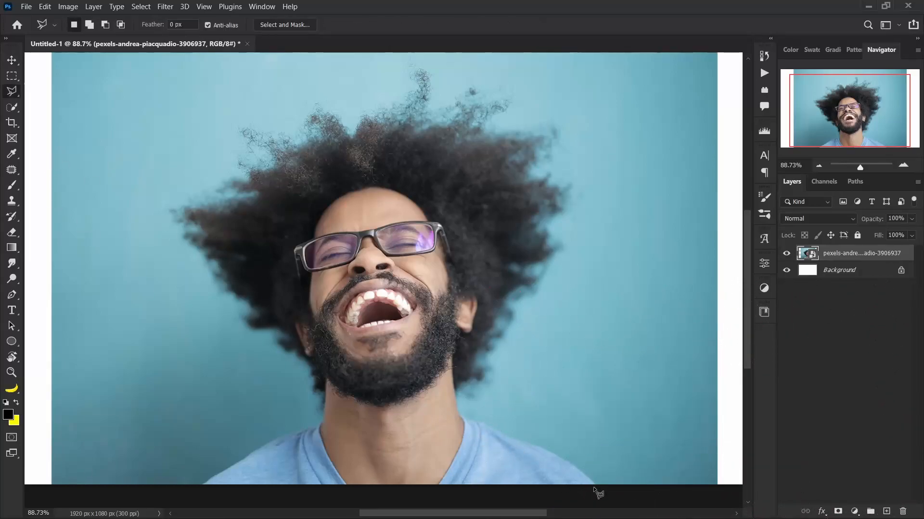
{"action": "left_click", "coordinate": [582, 473]}
{"action": "left_click", "coordinate": [529, 443]}
{"action": "left_click", "coordinate": [527, 261]}
{"action": "left_click", "coordinate": [549, 252]}
{"action": "left_click", "coordinate": [509, 242]}
{"action": "left_click", "coordinate": [545, 204]}
{"action": "left_click", "coordinate": [503, 187]}
{"action": "left_click", "coordinate": [522, 143]}
{"action": "left_click", "coordinate": [486, 143]}
{"action": "left_click", "coordinate": [444, 147]}
{"action": "left_click", "coordinate": [459, 130]}
{"action": "left_click", "coordinate": [427, 129]}
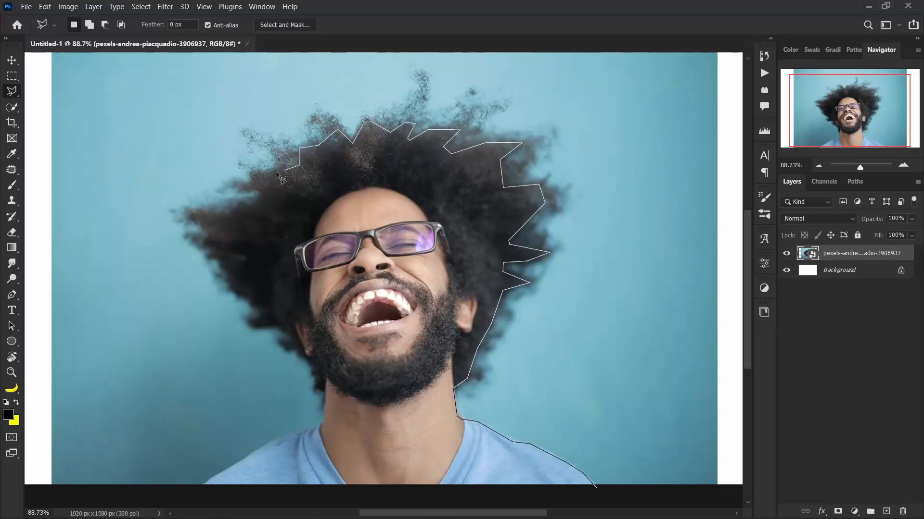
{"action": "left_click", "coordinate": [257, 204]}
{"action": "left_click", "coordinate": [243, 203]}
{"action": "left_click", "coordinate": [234, 216]}
{"action": "left_click", "coordinate": [190, 211]}
{"action": "left_click", "coordinate": [211, 235]}
{"action": "left_click", "coordinate": [233, 290]}
{"action": "left_click", "coordinate": [265, 311]}
{"action": "left_click", "coordinate": [298, 341]}
{"action": "left_click", "coordinate": [325, 393]}
{"action": "left_click", "coordinate": [325, 422]}
{"action": "left_click", "coordinate": [203, 486]}
{"action": "left_click", "coordinate": [597, 486]}
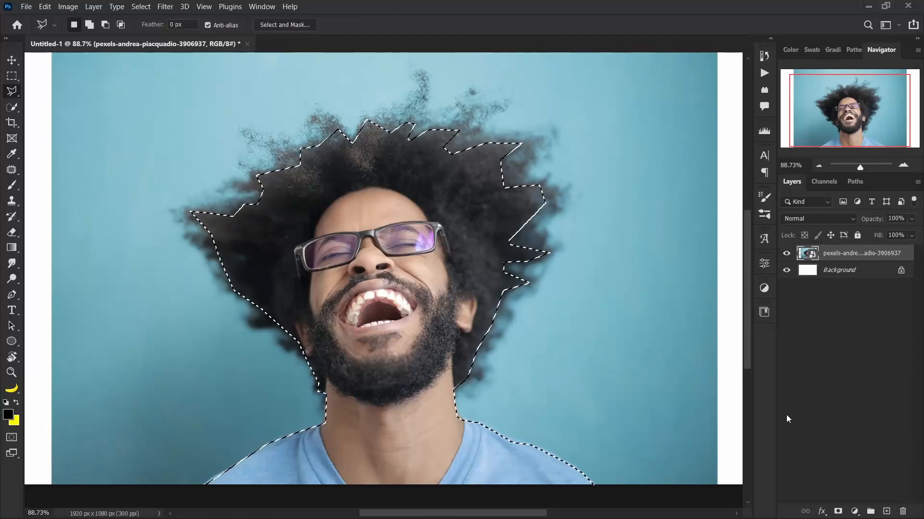
Cut the man out of the blue background by masking the photo layer with the selection.
{"action": "mouse_move", "coordinate": [333, 333]}
{"action": "left_mouse_down"}
{"action": "mouse_move", "coordinate": [342, 335]}
{"action": "mouse_move", "coordinate": [331, 332]}
{"action": "left_mouse_up"}
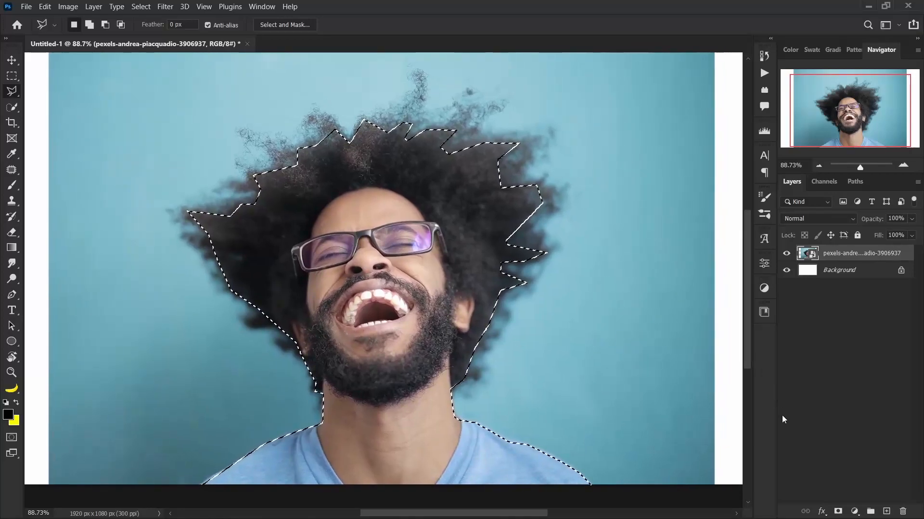
{"action": "left_click", "coordinate": [838, 512]}
{"action": "key", "text": "v"}
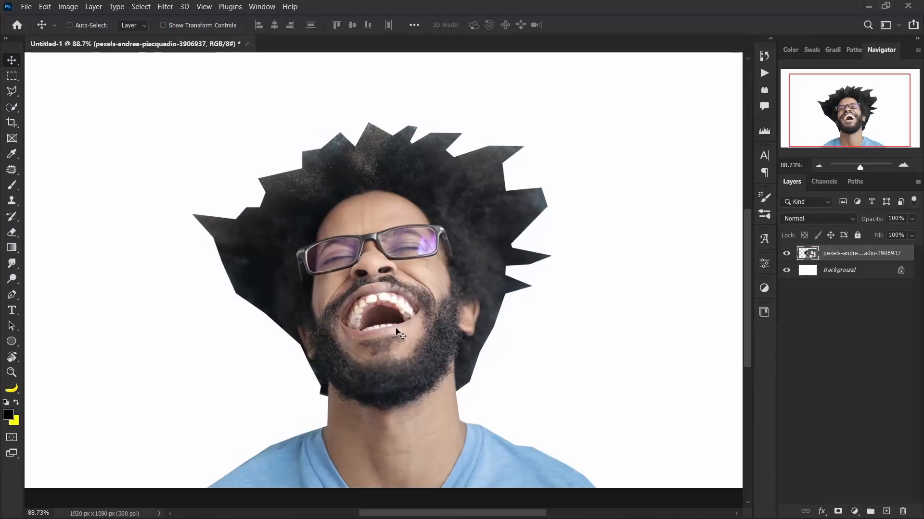
{"action": "scroll", "coordinate": [454, 320], "scroll_direction": "down", "scroll_amount": 2}
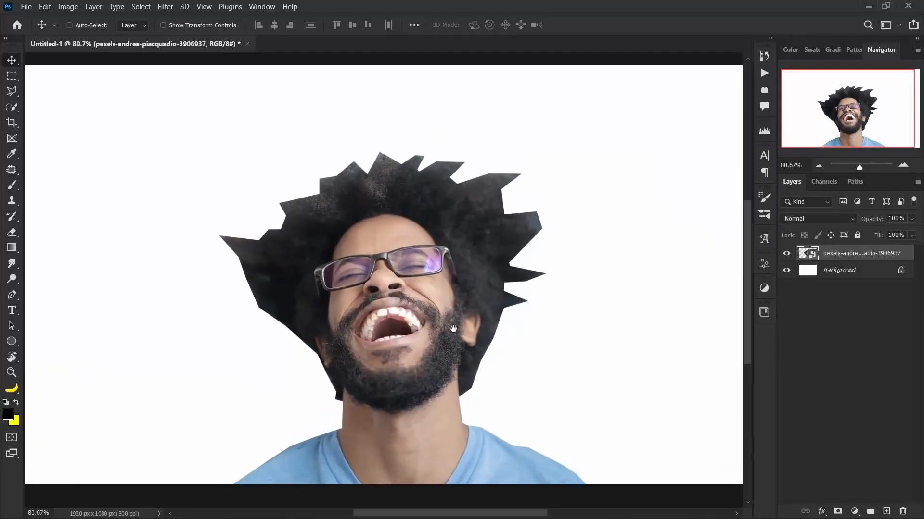
{"action": "left_click_drag", "start_coordinate": [453, 330], "coordinate": [454, 335]}
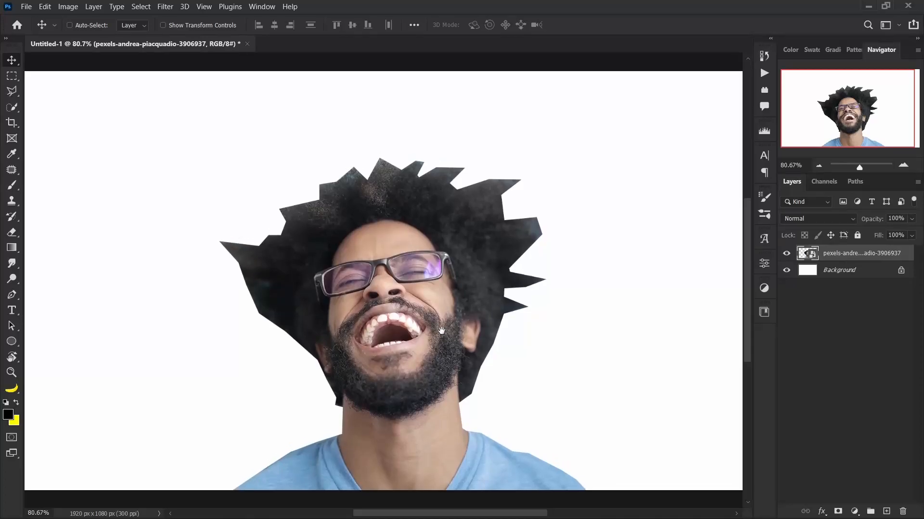
Rename the photo layer as Posterise.
{"action": "double_click", "coordinate": [854, 253]}
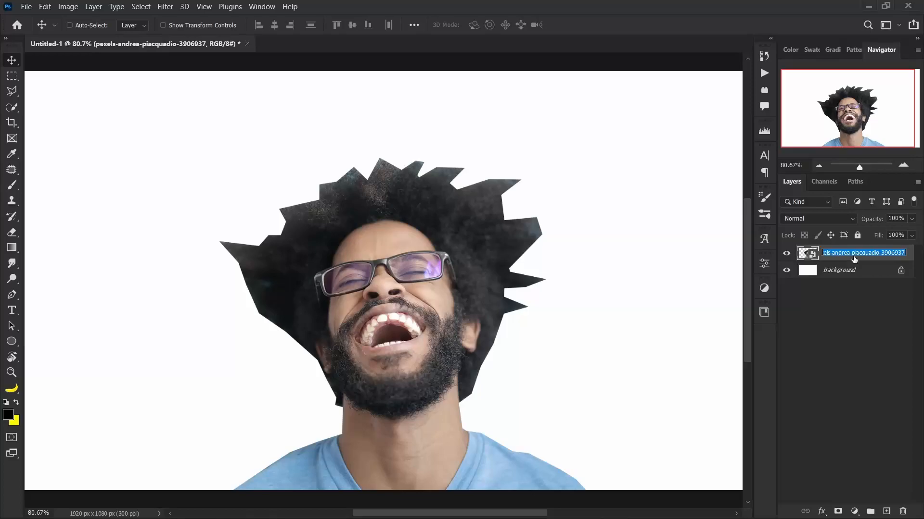
{"action": "type", "text": "Posterise"}
{"action": "key", "text": "Return"}
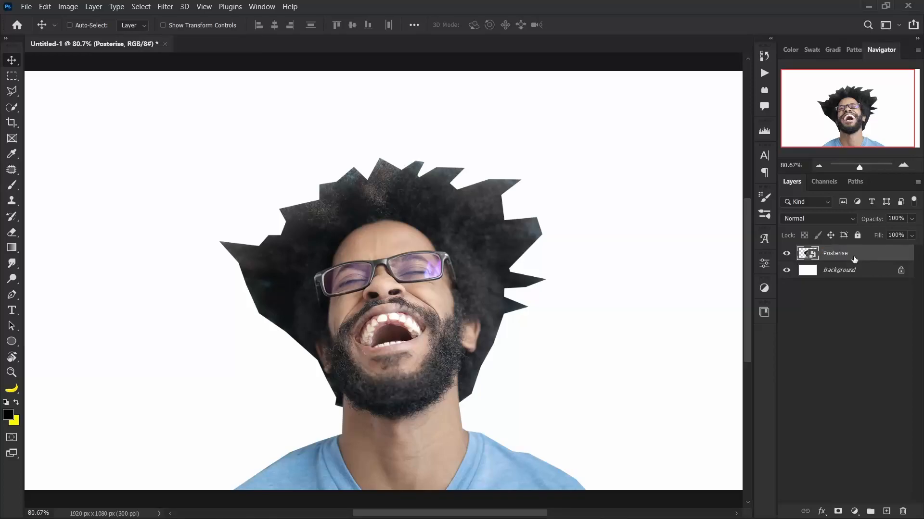
Start a Cutout filter from the Filter Gallery on the Posterise layer with Number of Levels at 5.
{"action": "left_click_drag", "start_coordinate": [500, 282], "coordinate": [489, 268]}
{"action": "left_click_drag", "start_coordinate": [471, 228], "coordinate": [467, 242]}
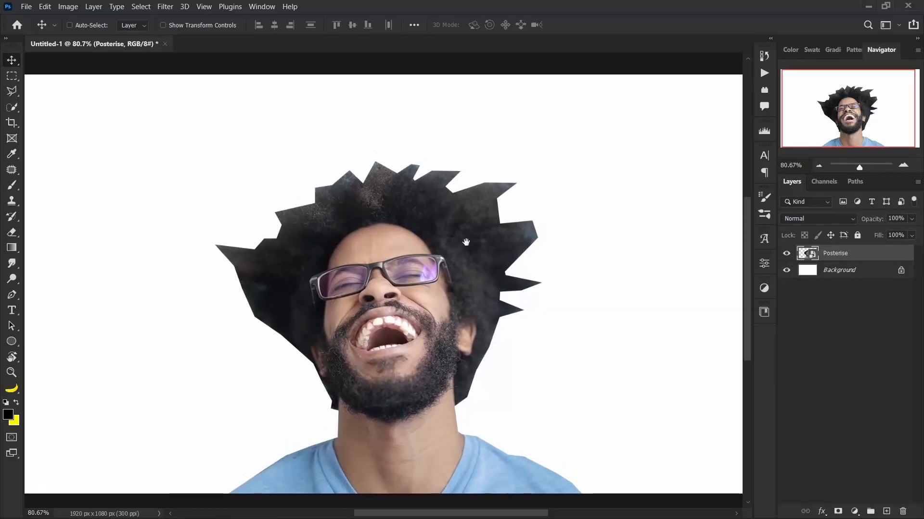
{"action": "left_click", "coordinate": [158, 6]}
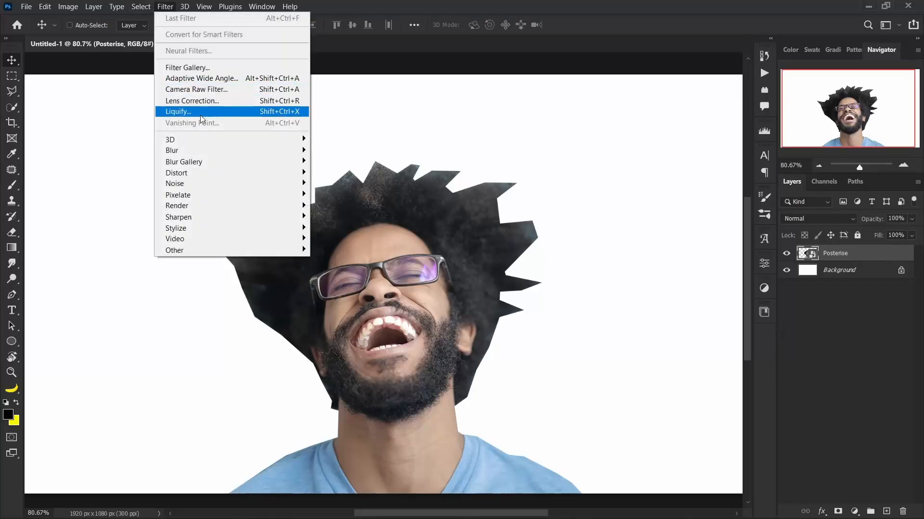
{"action": "left_click", "coordinate": [200, 68]}
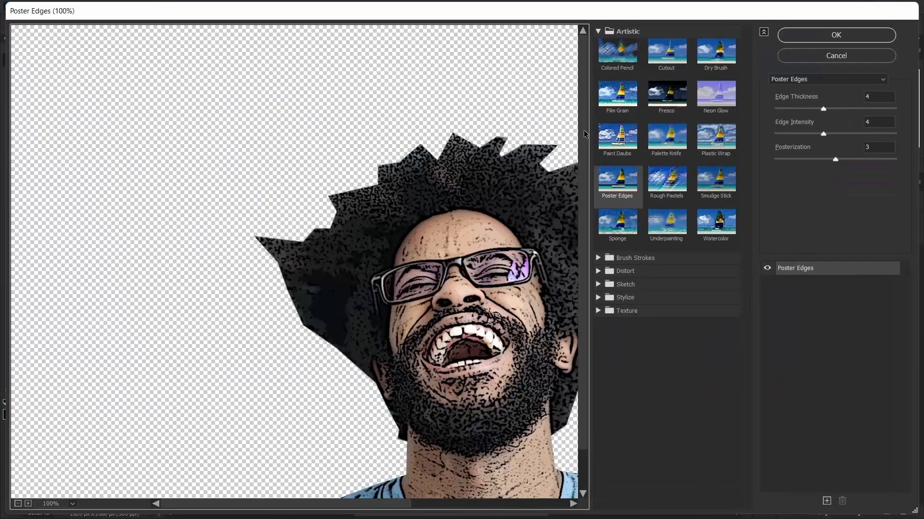
{"action": "left_click", "coordinate": [667, 52]}
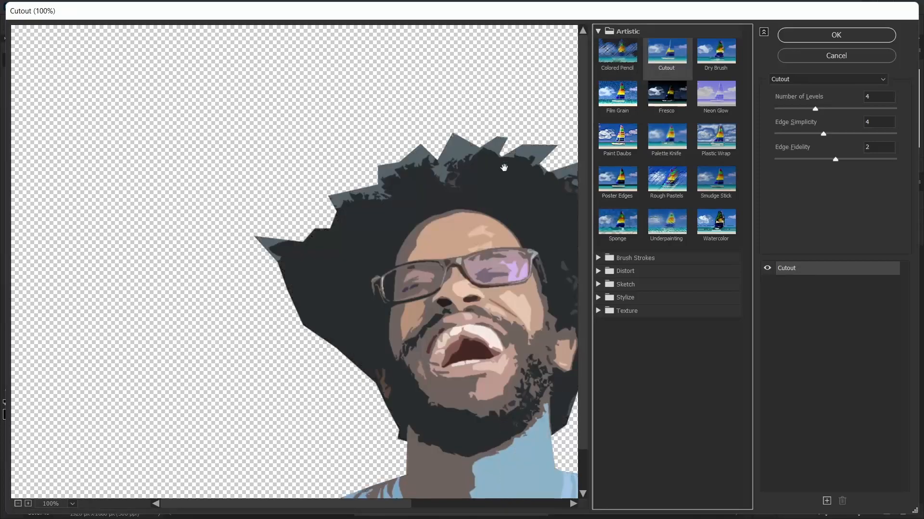
{"action": "left_click_drag", "start_coordinate": [457, 216], "coordinate": [347, 130]}
{"action": "left_click_drag", "start_coordinate": [815, 109], "coordinate": [793, 108]}
{"action": "left_click", "coordinate": [824, 109]}
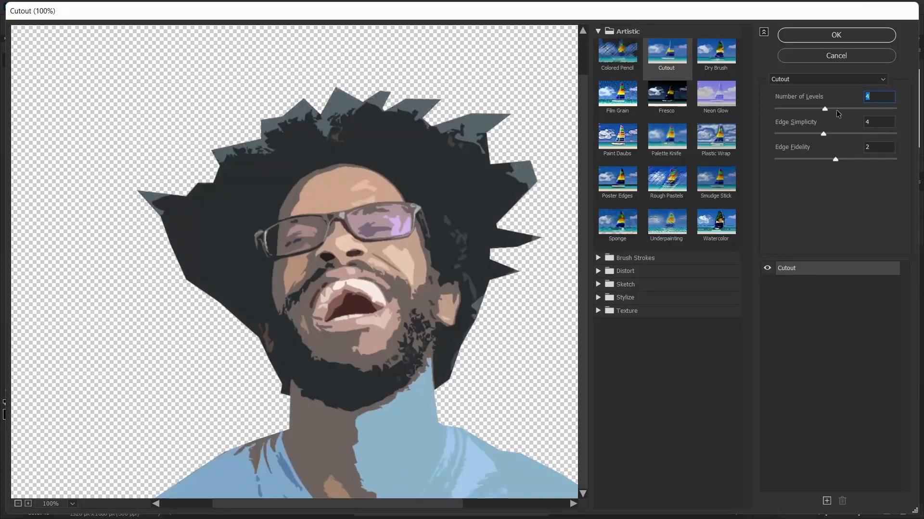
{"action": "left_click", "coordinate": [829, 108]}
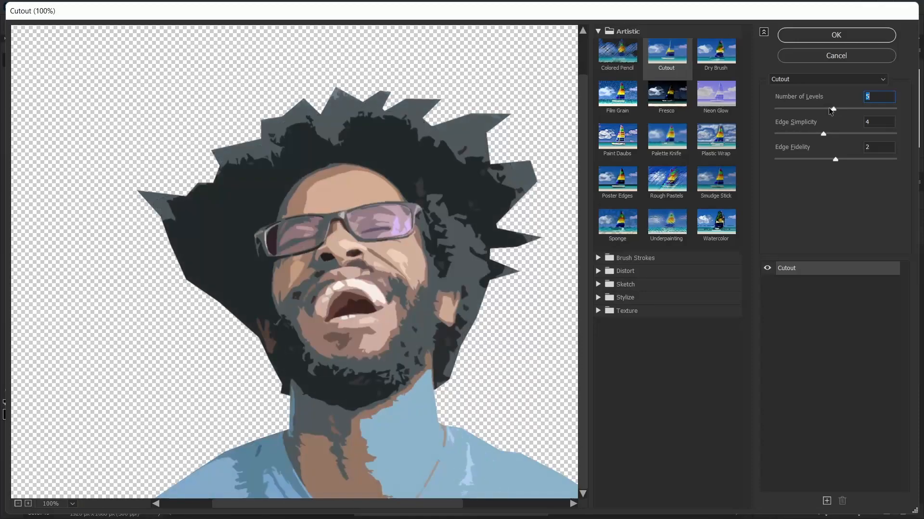
Set the Cutout filter's Edge Simplicity to 3 and Edge Fidelity to 2, and apply it.
{"action": "left_click", "coordinate": [805, 134]}
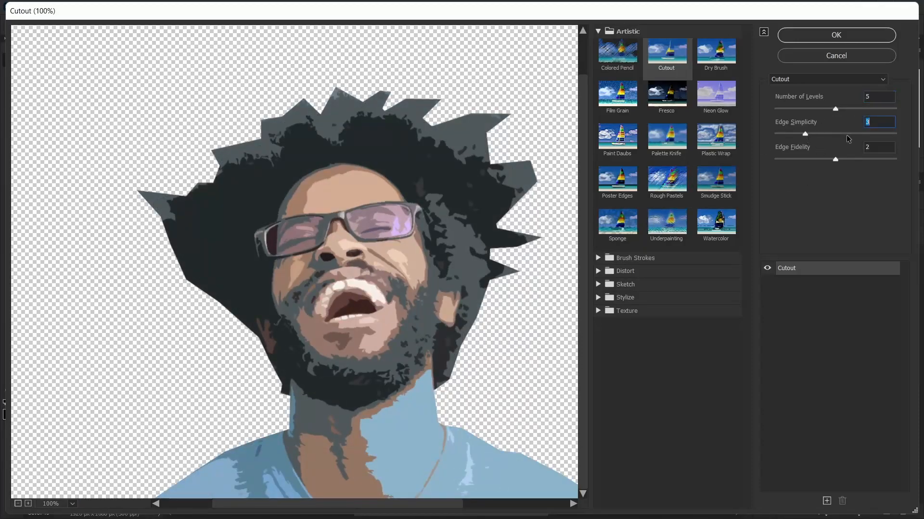
{"action": "left_click", "coordinate": [846, 135]}
{"action": "left_click", "coordinate": [811, 135]}
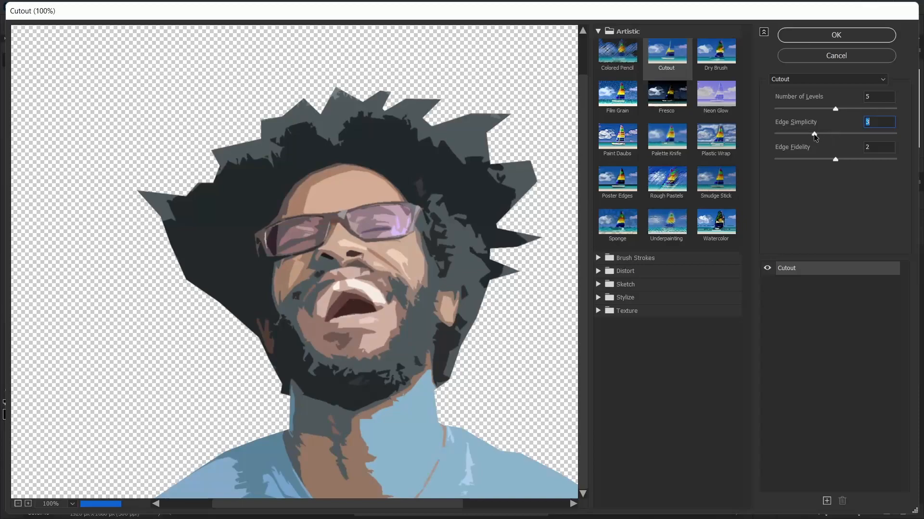
{"action": "left_click", "coordinate": [813, 159]}
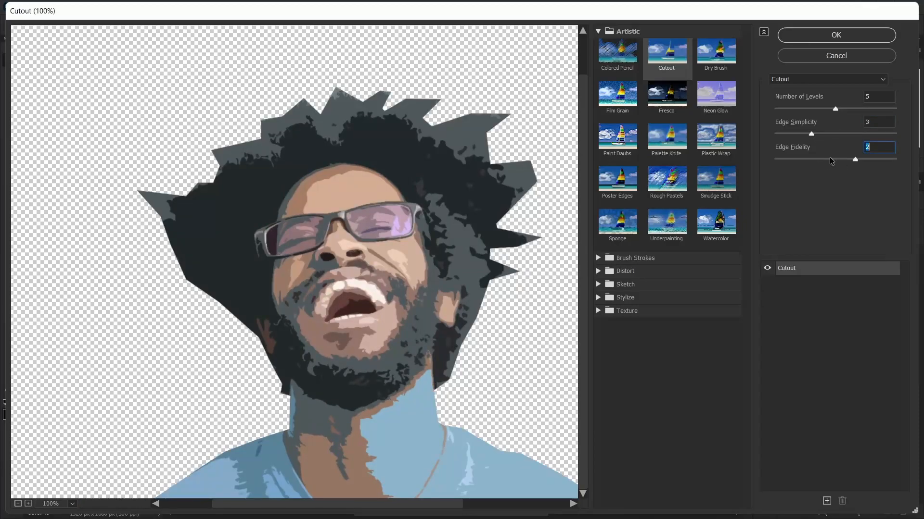
{"action": "left_click", "coordinate": [831, 160]}
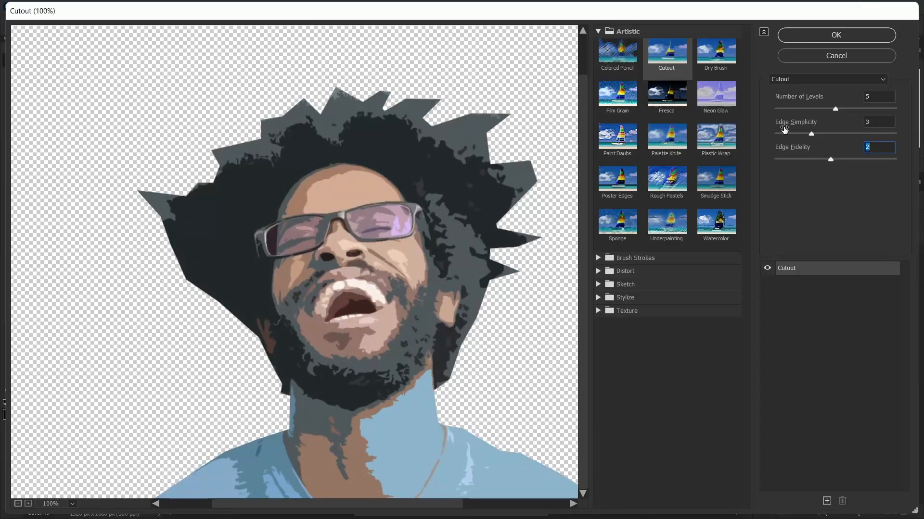
{"action": "left_click", "coordinate": [847, 38]}
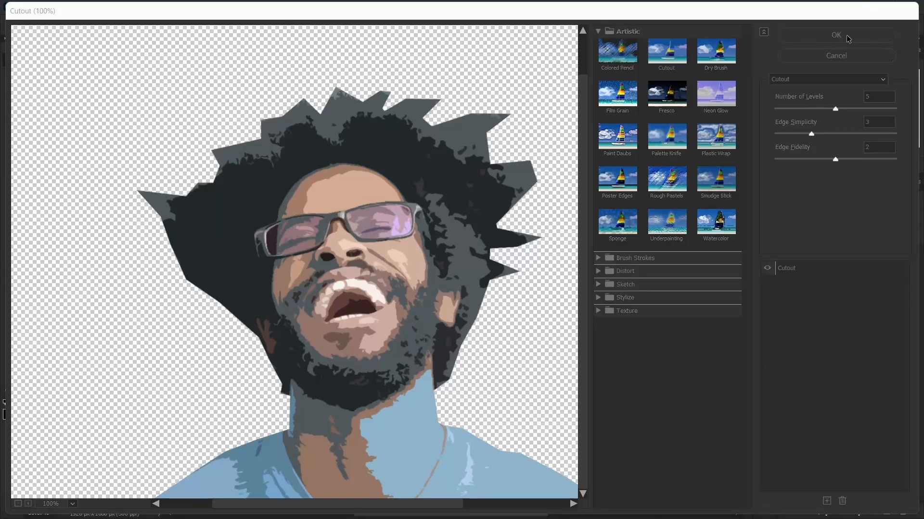
Start a second Filter Gallery effect on the Posterise layer using Poster Edges and centre the face in its preview.
{"action": "left_click", "coordinate": [165, 6]}
{"action": "left_click", "coordinate": [183, 67]}
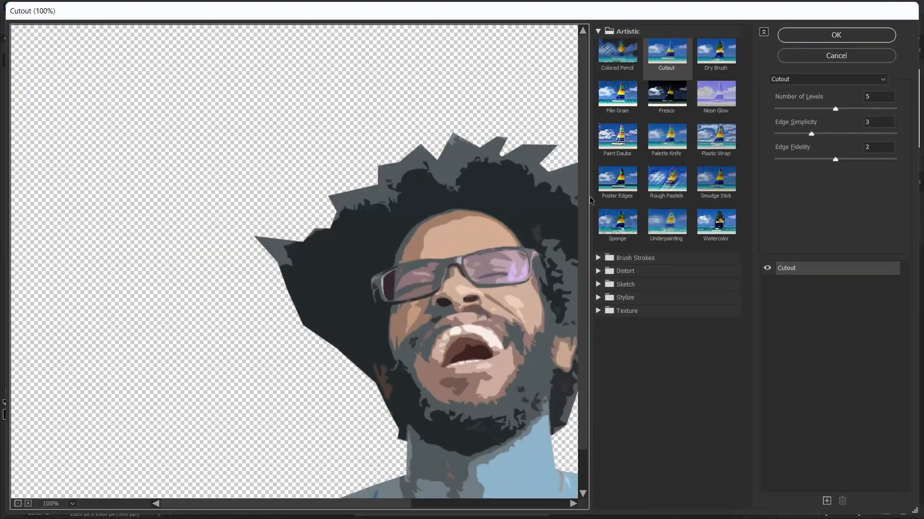
{"action": "left_click", "coordinate": [617, 187]}
{"action": "left_click_drag", "start_coordinate": [472, 303], "coordinate": [332, 212]}
Try Poster Edges with Edge Thickness 0, Edge Intensity 2 and Posterization at 0 and 6.
{"action": "left_click_drag", "start_coordinate": [802, 111], "coordinate": [799, 134]}
{"action": "left_click_drag", "start_coordinate": [835, 159], "coordinate": [783, 162]}
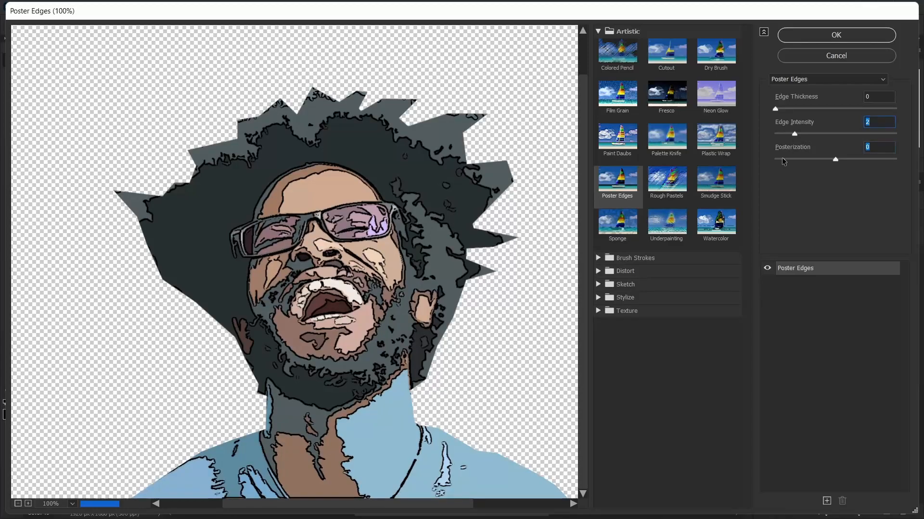
{"action": "left_click_drag", "start_coordinate": [844, 160], "coordinate": [893, 162]}
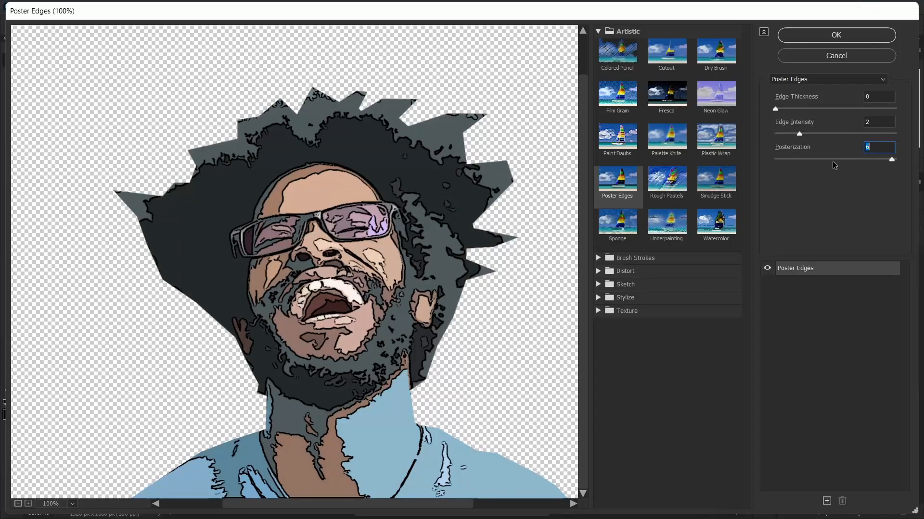
Apply Poster Edges with Edge Thickness 4, Edge Intensity 4 and Posterization 3.
{"action": "left_click", "coordinate": [833, 162]}
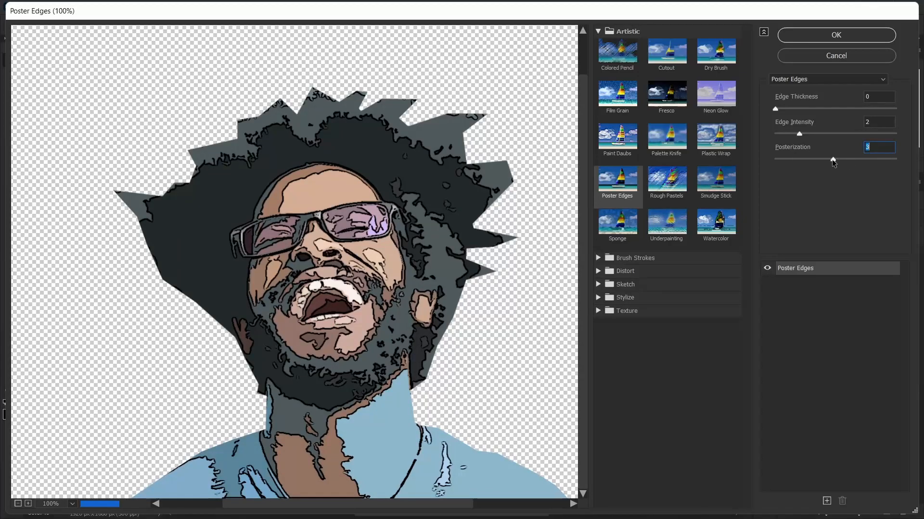
{"action": "left_click", "coordinate": [824, 134]}
{"action": "left_click", "coordinate": [814, 109]}
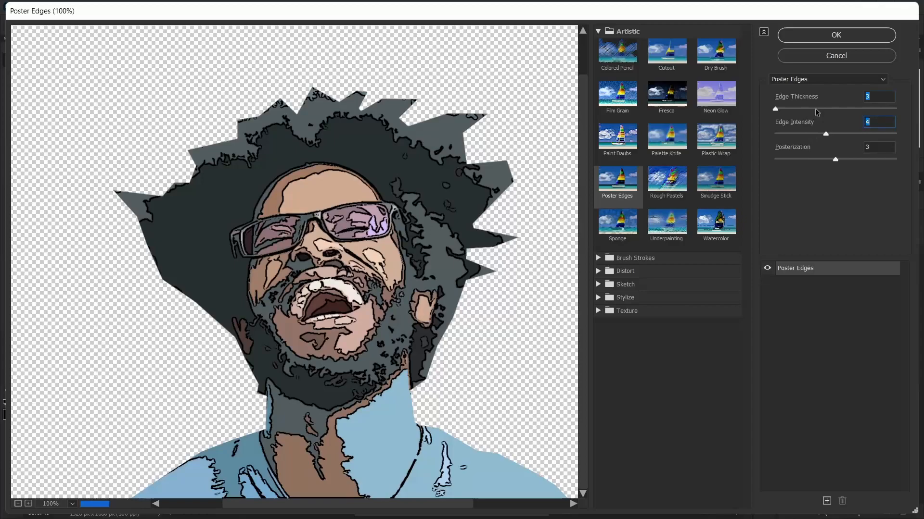
{"action": "left_click", "coordinate": [824, 108]}
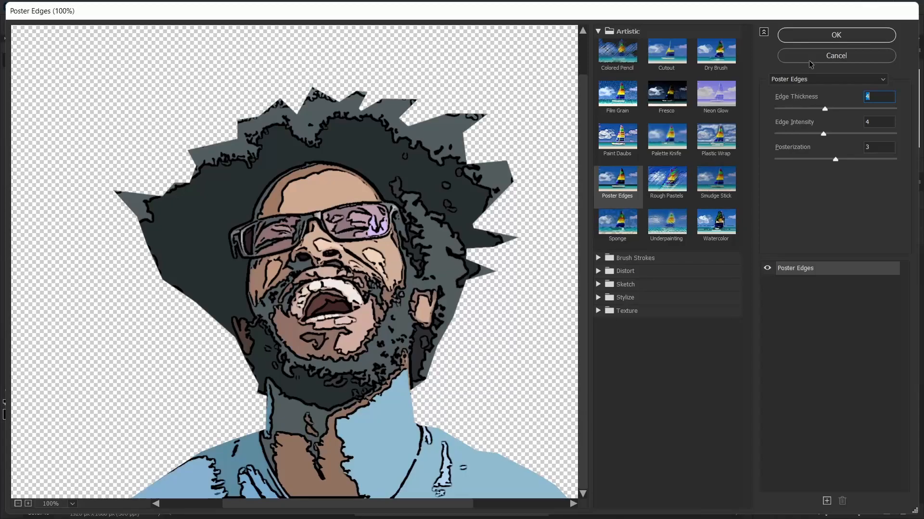
{"action": "left_click", "coordinate": [824, 38]}
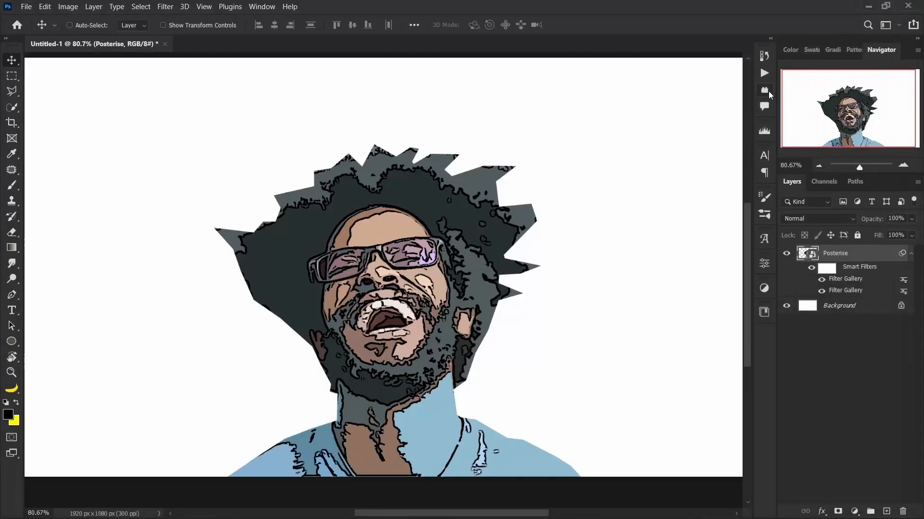
{"action": "left_click", "coordinate": [911, 255]}
{"action": "left_click", "coordinate": [911, 255]}
Apply an Unsharp Mask to the Posterise layer with Amount 500%, Radius 1000 pixels and Threshold 0.
{"action": "left_click", "coordinate": [162, 6]}
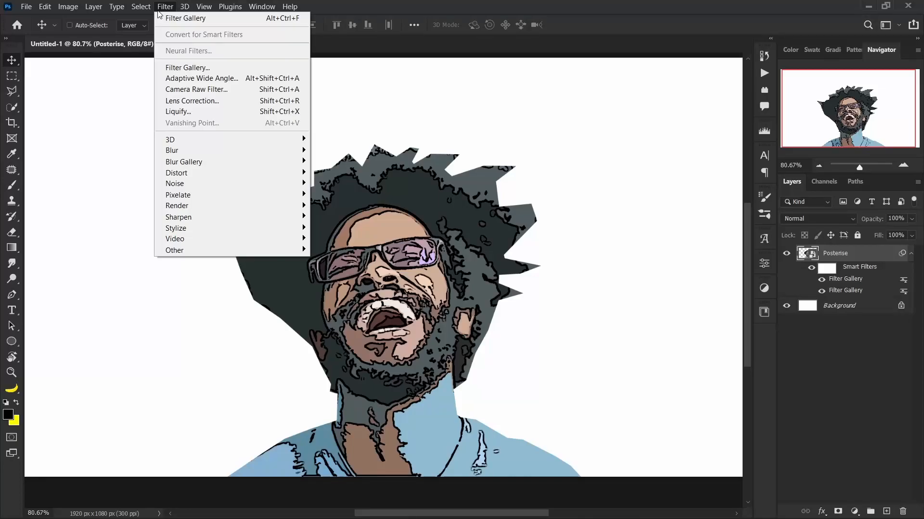
{"action": "mouse_move", "coordinate": [215, 224]}
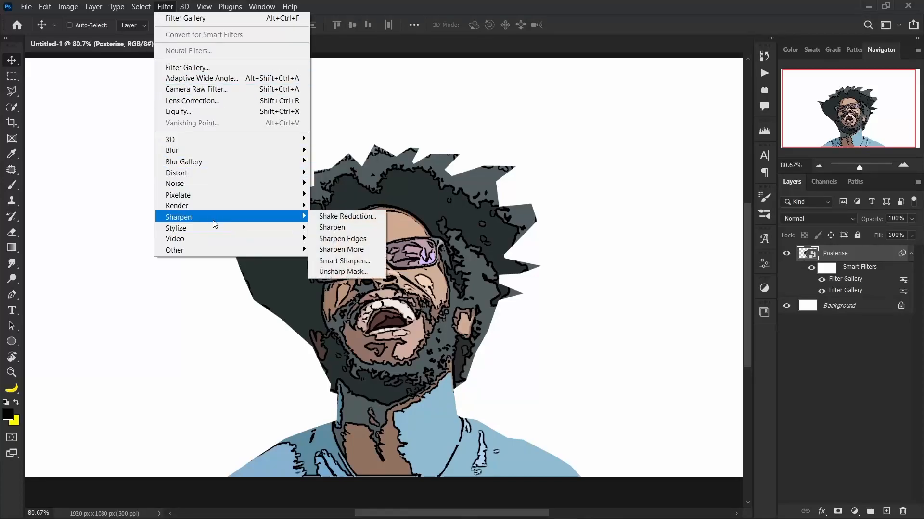
{"action": "left_click", "coordinate": [342, 273]}
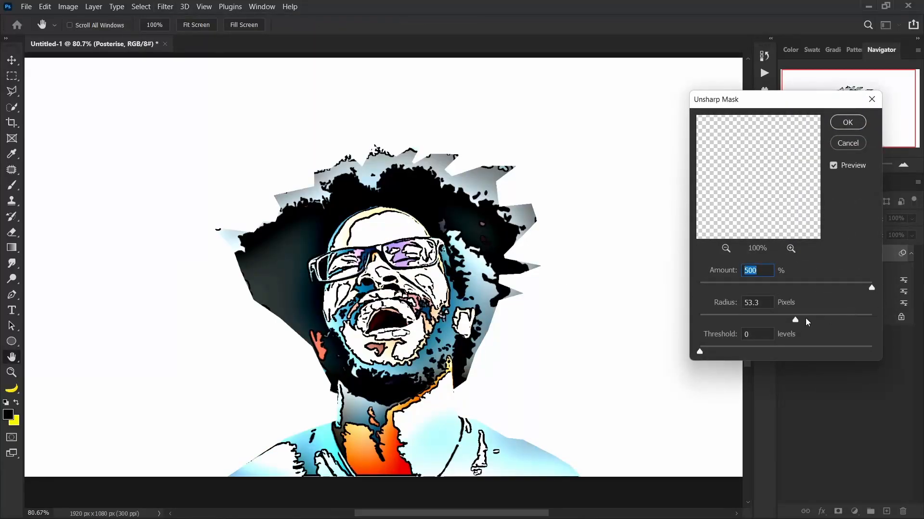
{"action": "left_click_drag", "start_coordinate": [792, 320], "coordinate": [871, 320]}
{"action": "left_click", "coordinate": [741, 303]}
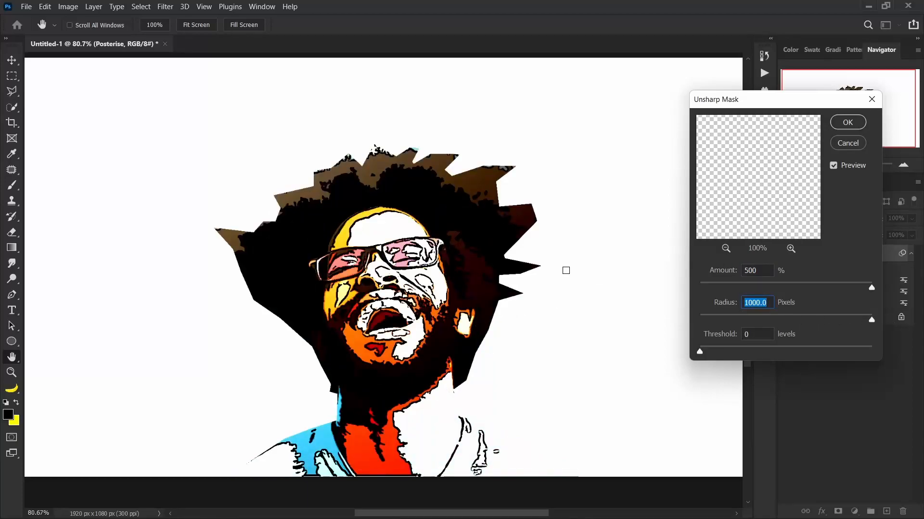
{"action": "left_click_drag", "start_coordinate": [764, 103], "coordinate": [704, 108]}
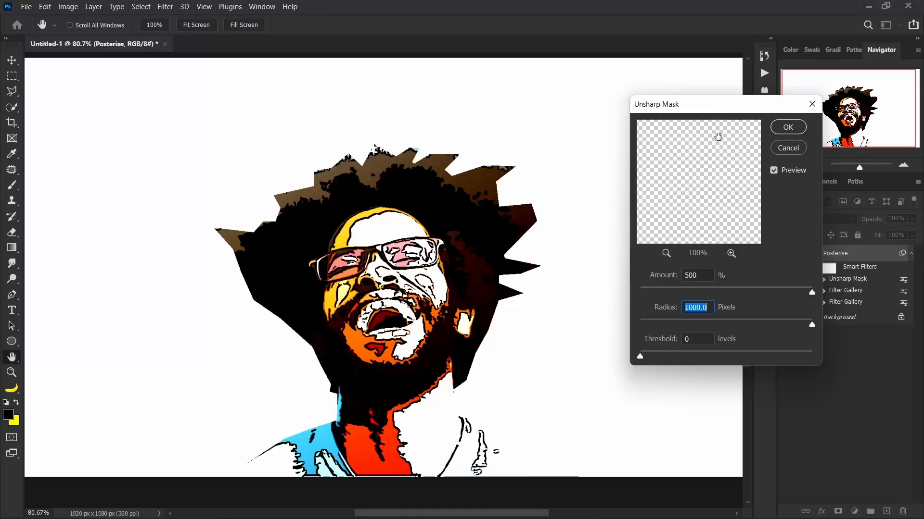
{"action": "left_click", "coordinate": [798, 129]}
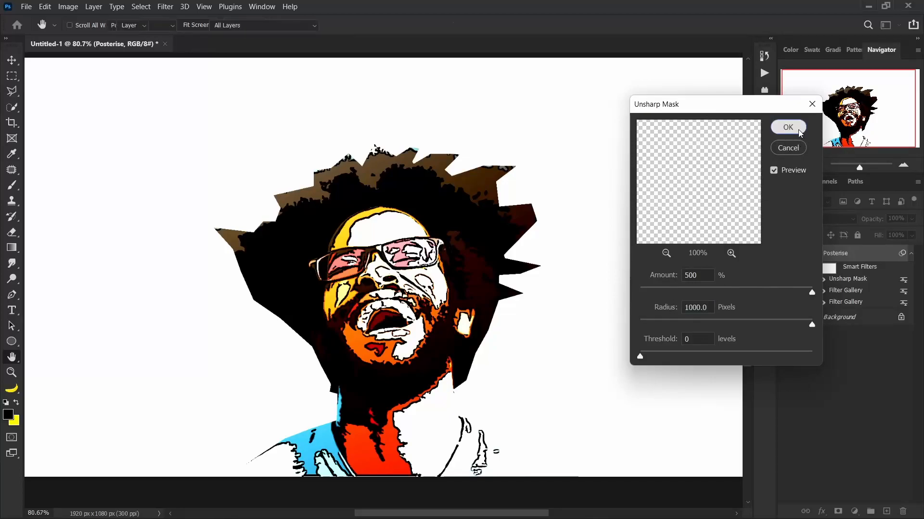
Duplicate the Posterise layer with its smart filters collapsed and rename the copy as Oil Paint.
{"action": "left_click", "coordinate": [911, 254]}
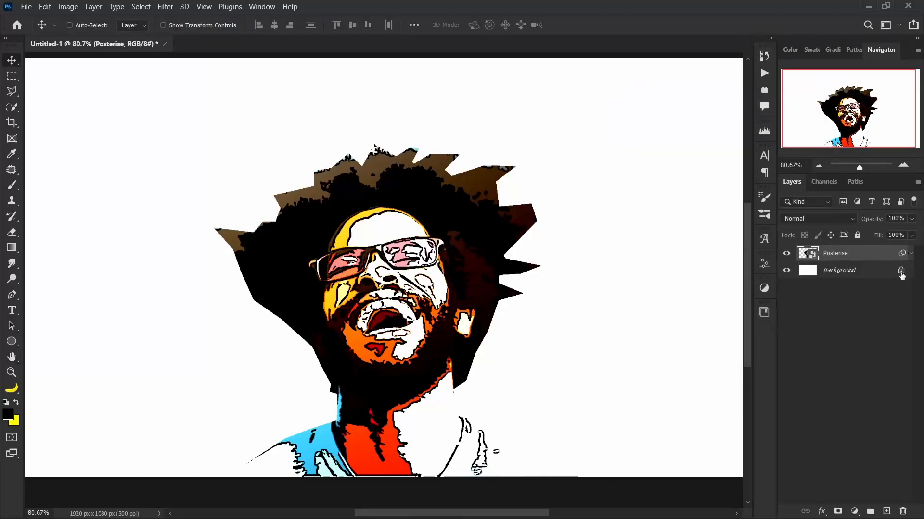
{"action": "key", "text": "ctrl+j"}
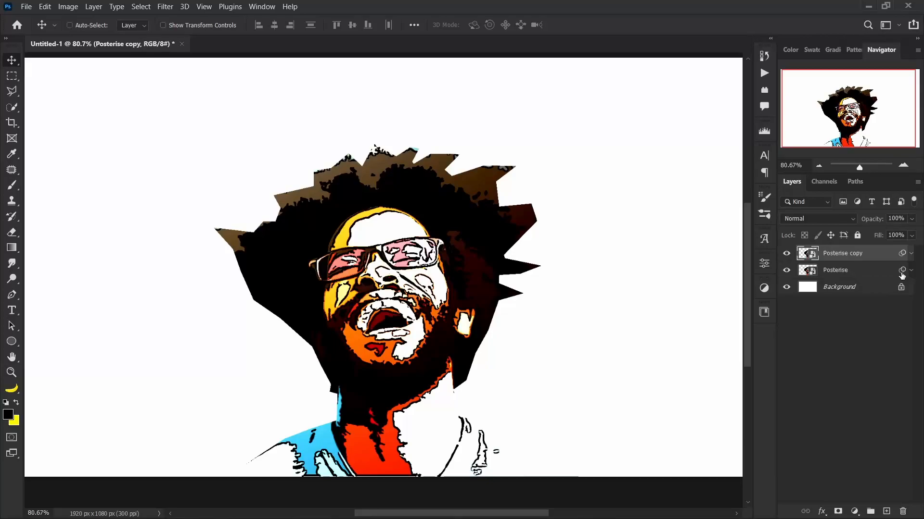
{"action": "double_click", "coordinate": [860, 254]}
{"action": "left_click", "coordinate": [859, 253]}
{"action": "key", "text": "BackSpace"}
{"action": "key", "text": "BackSpace"}
{"action": "key", "text": "BackSpace"}
{"action": "key", "text": "BackSpace"}
{"action": "key", "text": "BackSpace"}
{"action": "key", "text": "BackSpace"}
{"action": "key", "text": "BackSpace"}
{"action": "key", "text": "BackSpace"}
{"action": "key", "text": "BackSpace"}
{"action": "key", "text": "Return"}
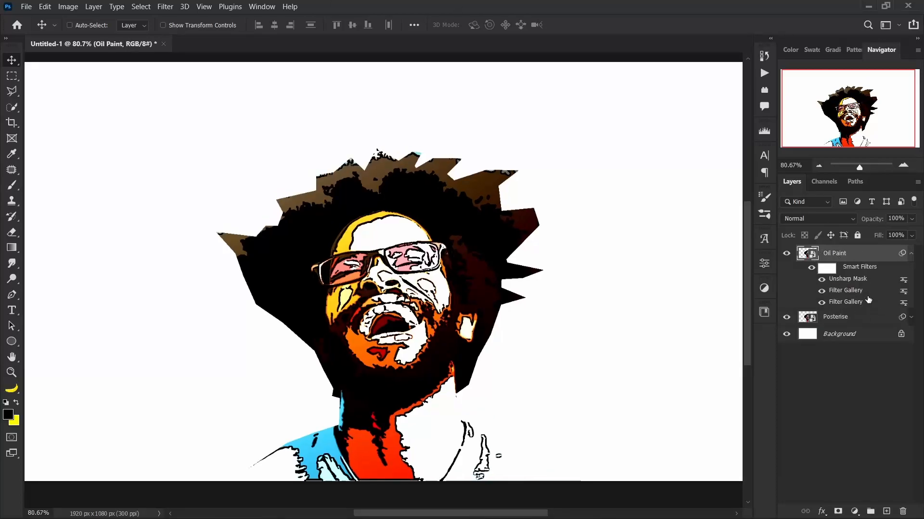
Apply an Oil Paint filter to the Oil Paint layer with Stylization 5, Cleanliness 5, Scale 2.4 and Bristle Detail 4.8.
{"action": "left_click", "coordinate": [910, 254]}
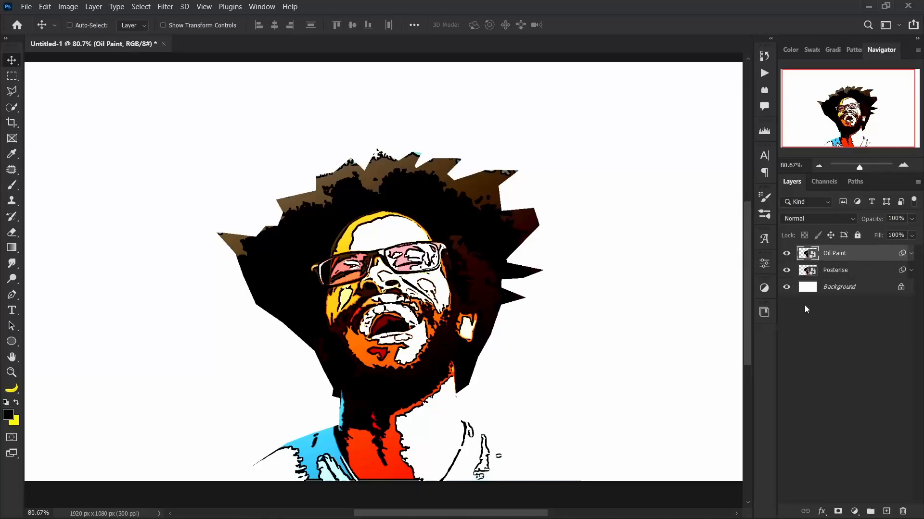
{"action": "left_click", "coordinate": [167, 10]}
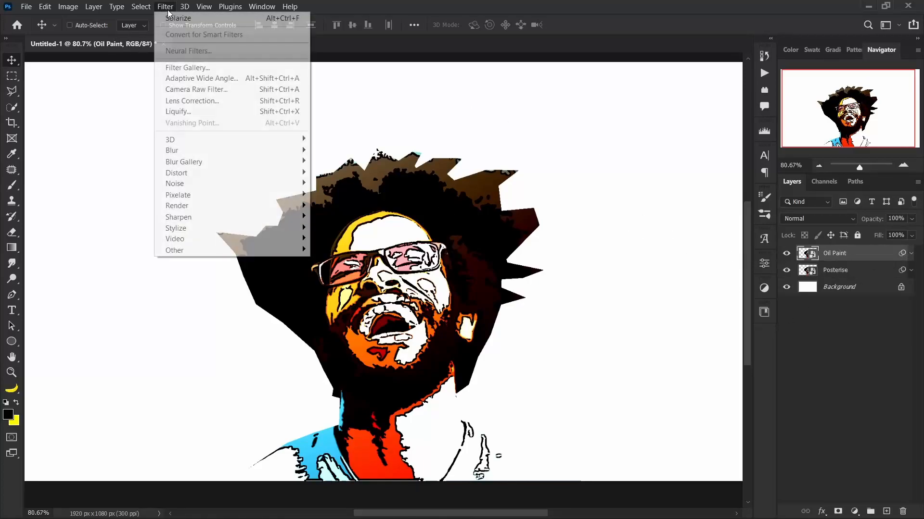
{"action": "mouse_move", "coordinate": [198, 232]}
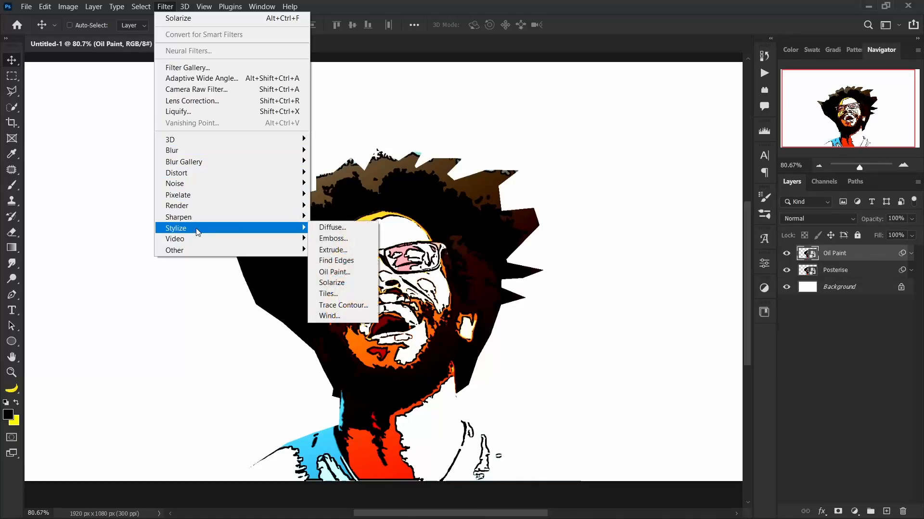
{"action": "left_click", "coordinate": [333, 272]}
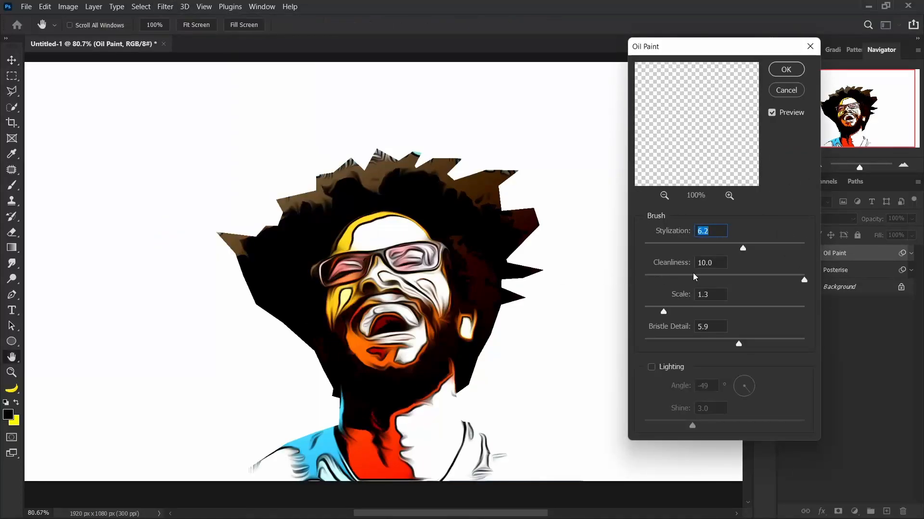
{"action": "left_click_drag", "start_coordinate": [656, 313], "coordinate": [738, 311]}
{"action": "left_click", "coordinate": [662, 312]}
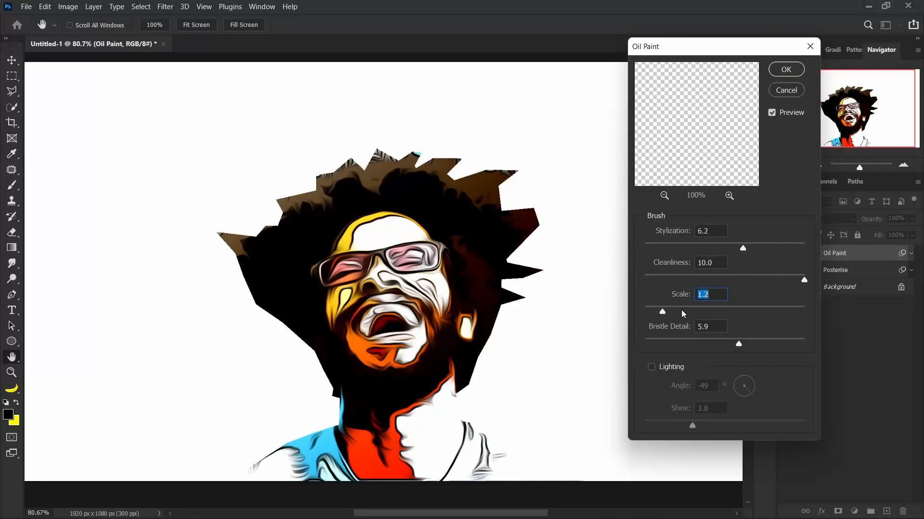
{"action": "left_click", "coordinate": [724, 247]}
{"action": "mouse_move", "coordinate": [732, 275]}
{"action": "left_mouse_down"}
{"action": "mouse_move", "coordinate": [744, 276]}
{"action": "mouse_move", "coordinate": [724, 279]}
{"action": "left_mouse_up"}
{"action": "left_click", "coordinate": [718, 231]}
{"action": "type", "text": "5"}
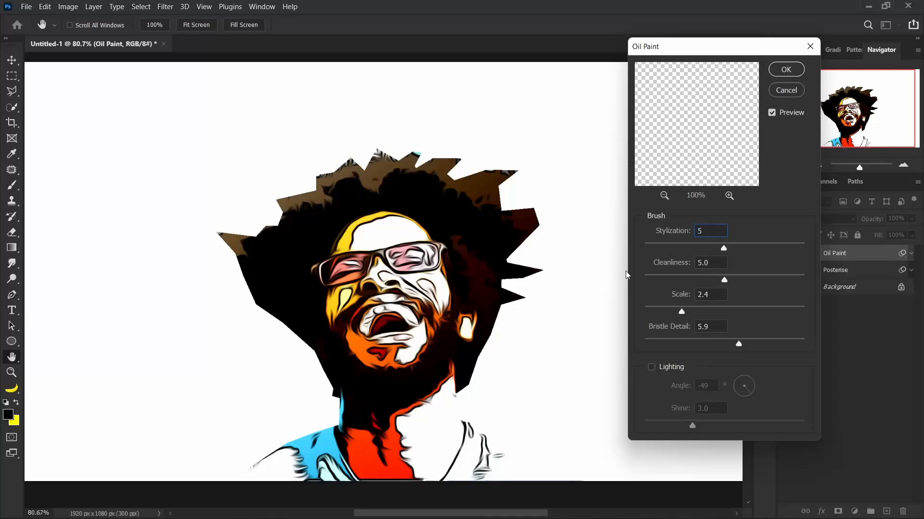
{"action": "mouse_move", "coordinate": [725, 341]}
{"action": "left_mouse_down"}
{"action": "mouse_move", "coordinate": [677, 340]}
{"action": "mouse_move", "coordinate": [722, 343]}
{"action": "left_mouse_up"}
{"action": "left_click", "coordinate": [785, 70]}
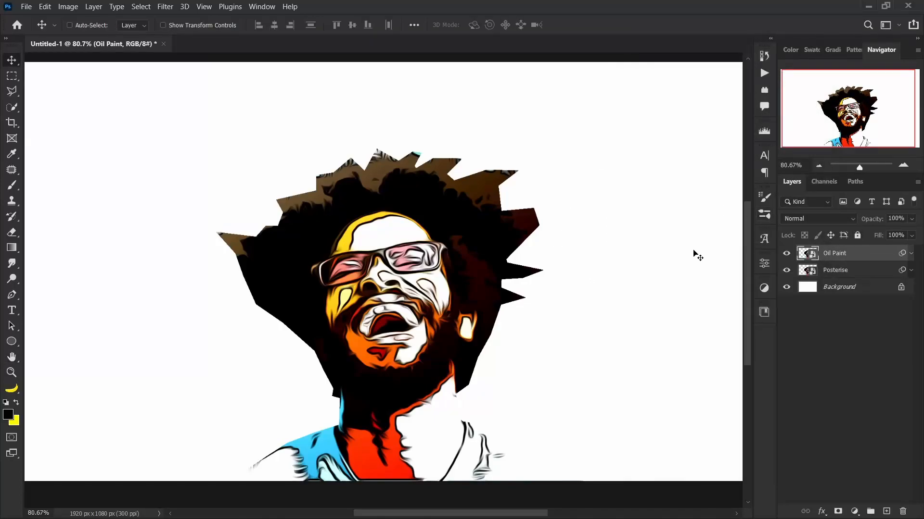
Apply a second Oil Paint filter to the same layer with Stylization 1.6, Cleanliness 8.6, Scale 2.4 and Bristle Detail 4.8.
{"action": "left_click", "coordinate": [166, 6]}
{"action": "left_click", "coordinate": [204, 6]}
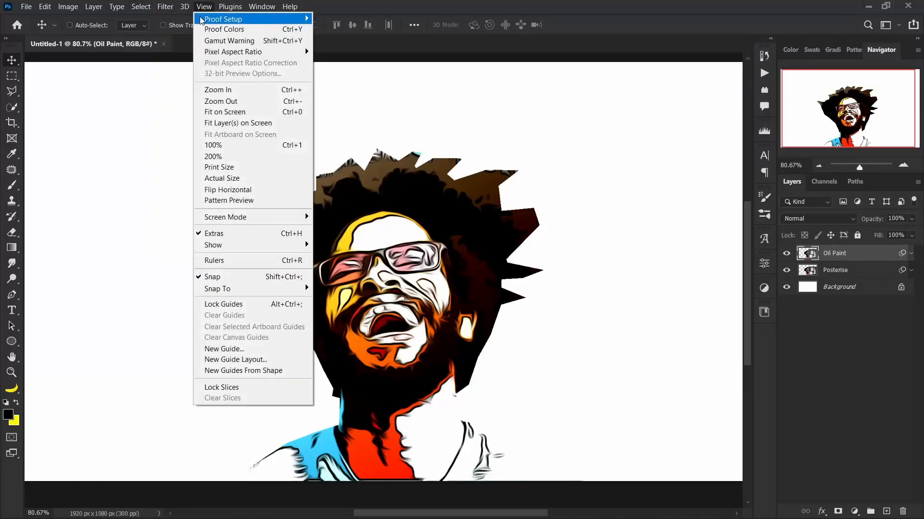
{"action": "left_click", "coordinate": [180, 18]}
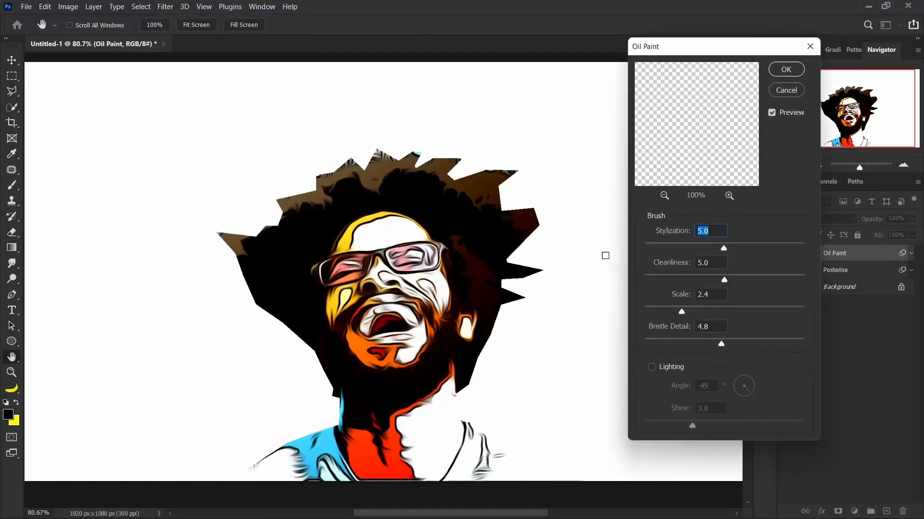
{"action": "left_click_drag", "start_coordinate": [731, 281], "coordinate": [749, 273]}
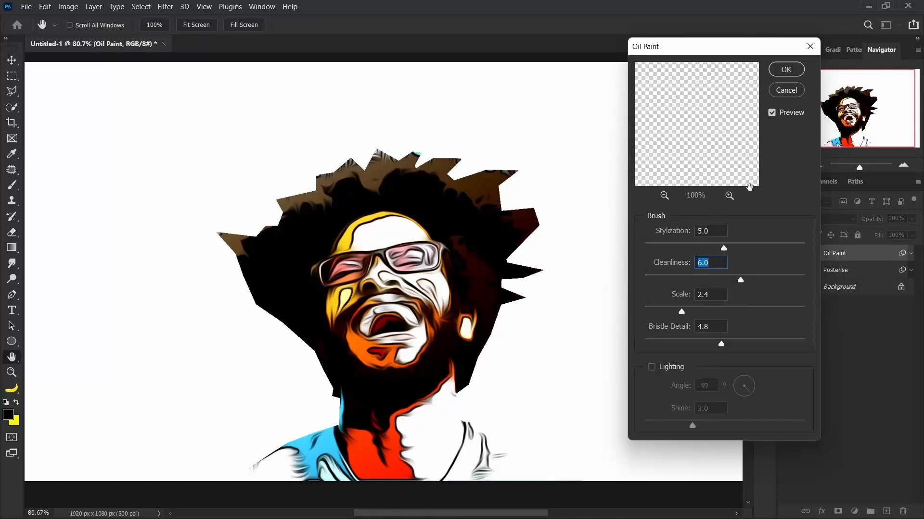
{"action": "left_click", "coordinate": [667, 278]}
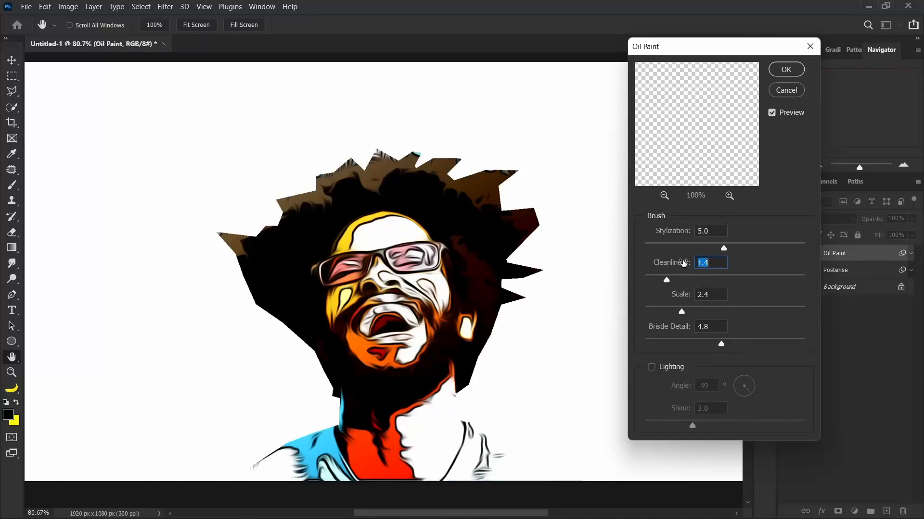
{"action": "left_click", "coordinate": [669, 248]}
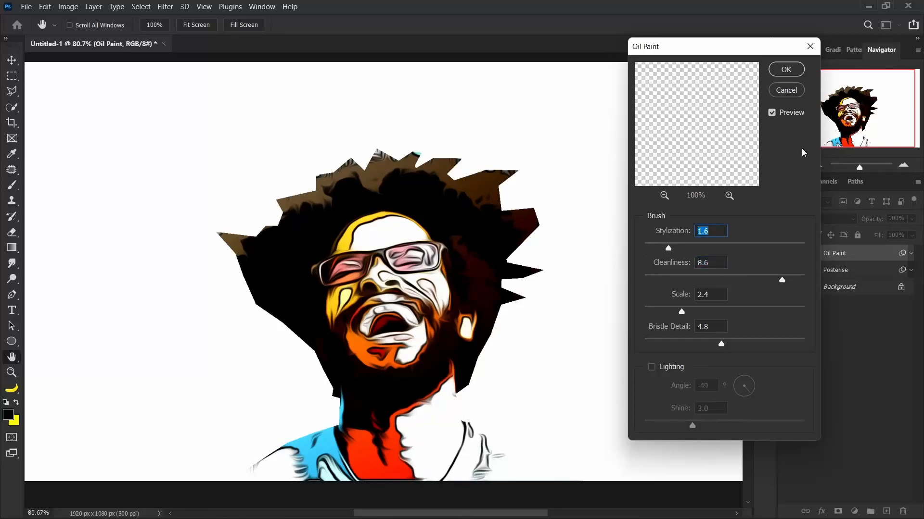
{"action": "left_click", "coordinate": [784, 70]}
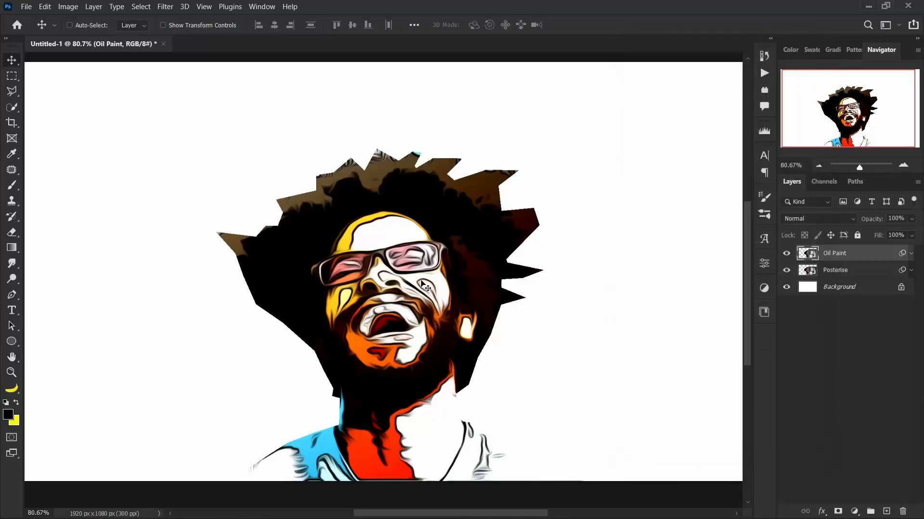
Apply a Surface Blur to the Oil Paint layer with Radius 80 pixels and Threshold 2 levels.
{"action": "left_click_drag", "start_coordinate": [422, 291], "coordinate": [417, 286]}
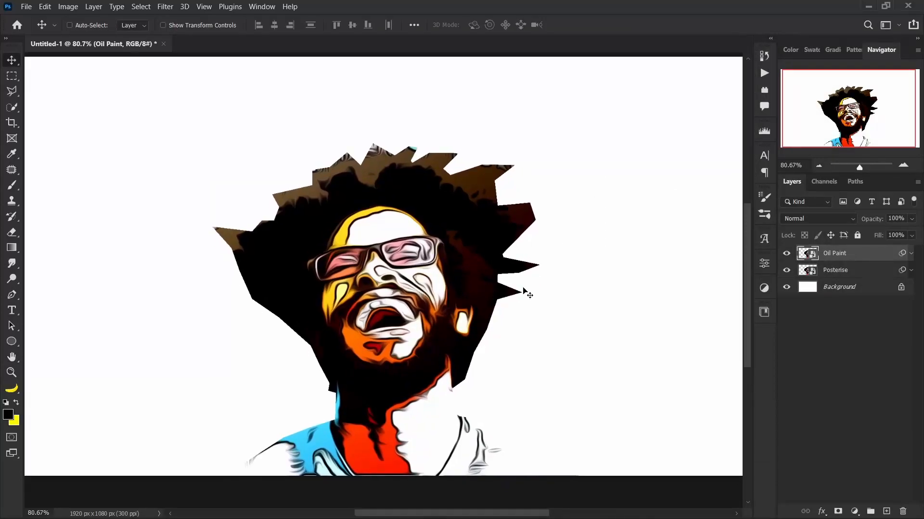
{"action": "left_click", "coordinate": [911, 254]}
{"action": "left_click", "coordinate": [911, 253]}
{"action": "left_click", "coordinate": [167, 9]}
{"action": "mouse_move", "coordinate": [230, 150]}
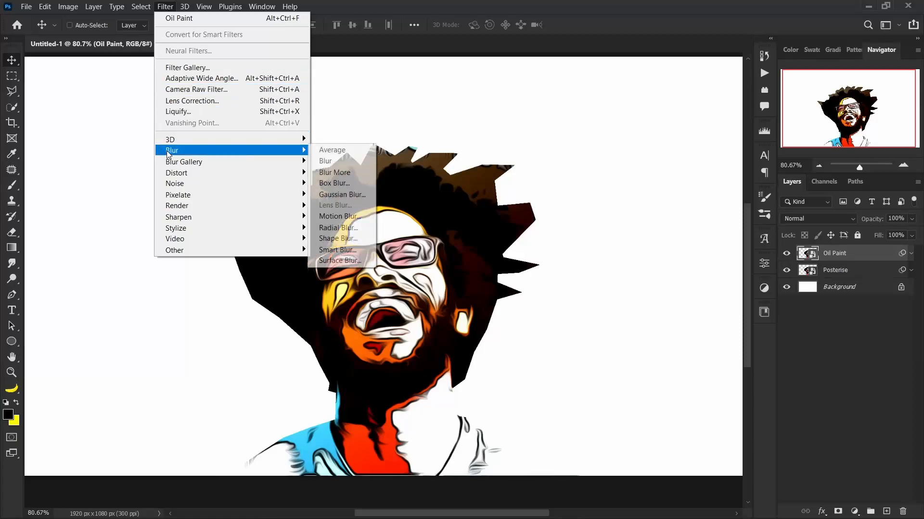
{"action": "left_click", "coordinate": [340, 260]}
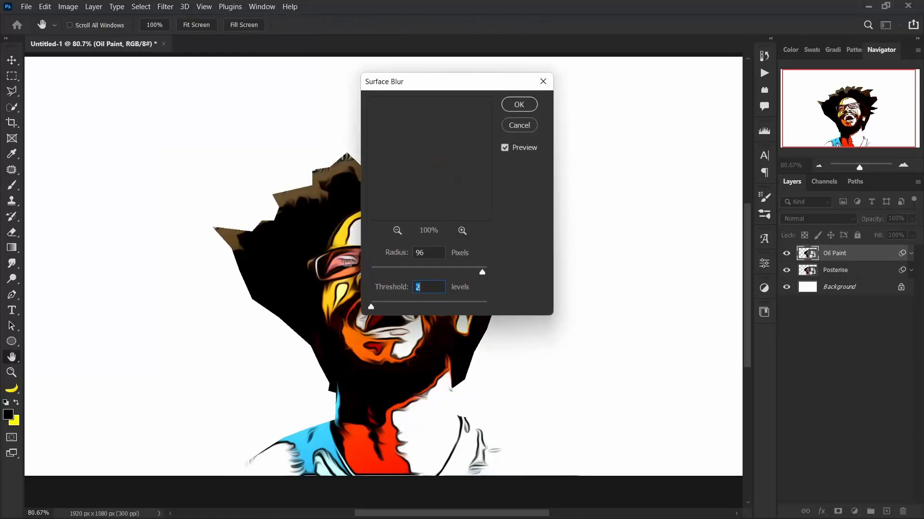
{"action": "left_click_drag", "start_coordinate": [420, 90], "coordinate": [569, 66]}
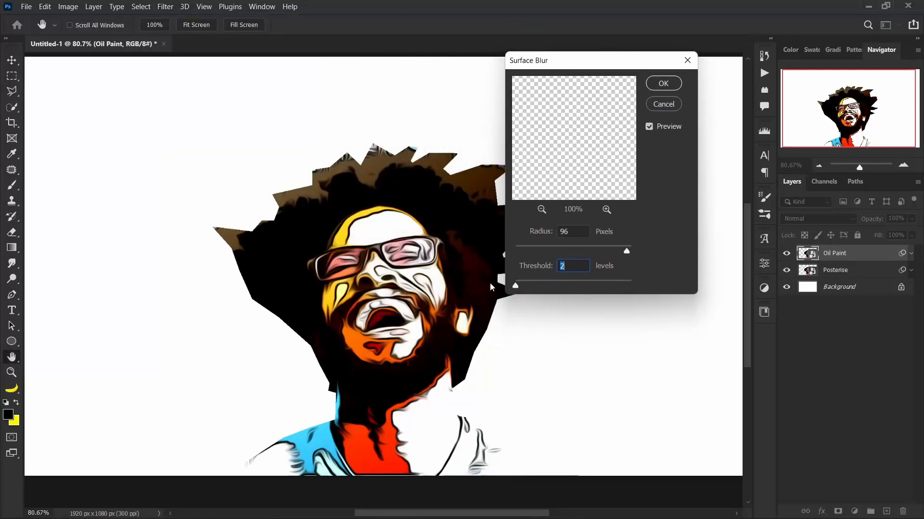
{"action": "left_click", "coordinate": [609, 245]}
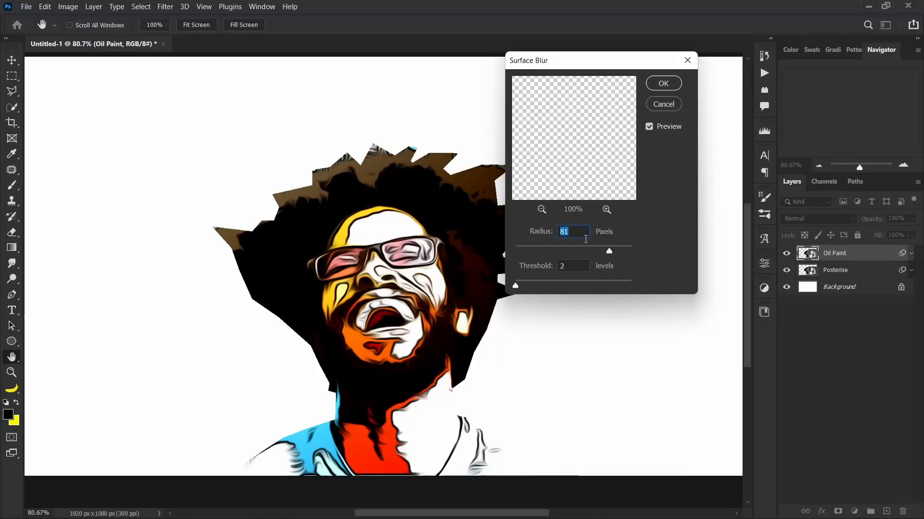
{"action": "type", "text": "8"}
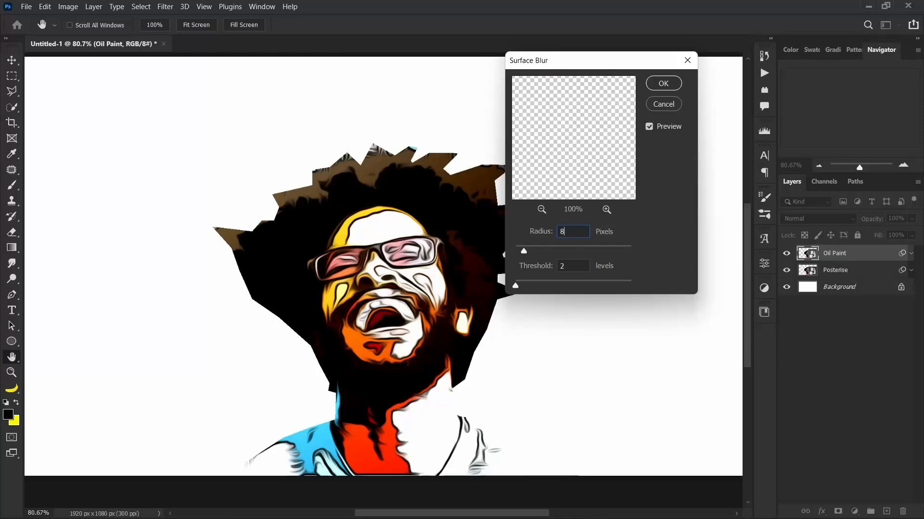
{"action": "type", "text": "0"}
{"action": "left_click", "coordinate": [663, 84]}
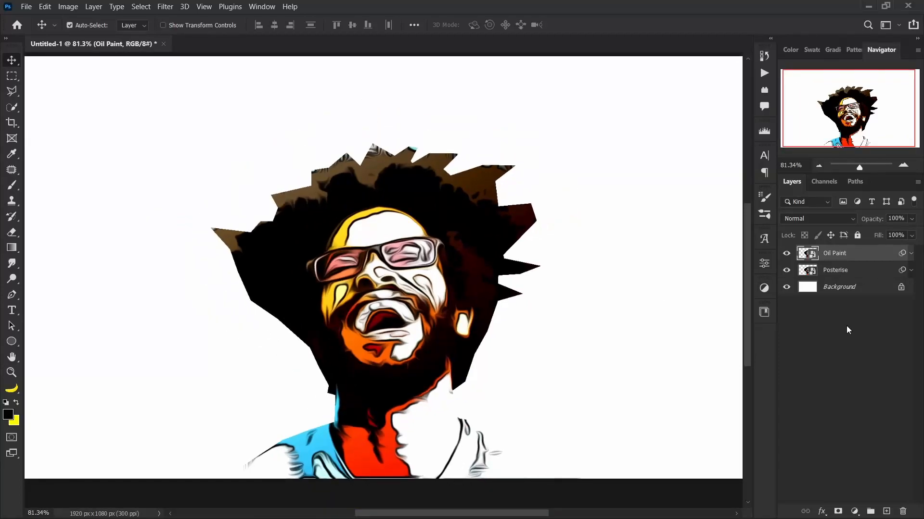
Duplicate the Oil Paint layer and rename the copy as Liquified.
{"action": "key", "text": "ctrl+j"}
{"action": "double_click", "coordinate": [861, 253]}
{"action": "type", "text": "Liqui"}
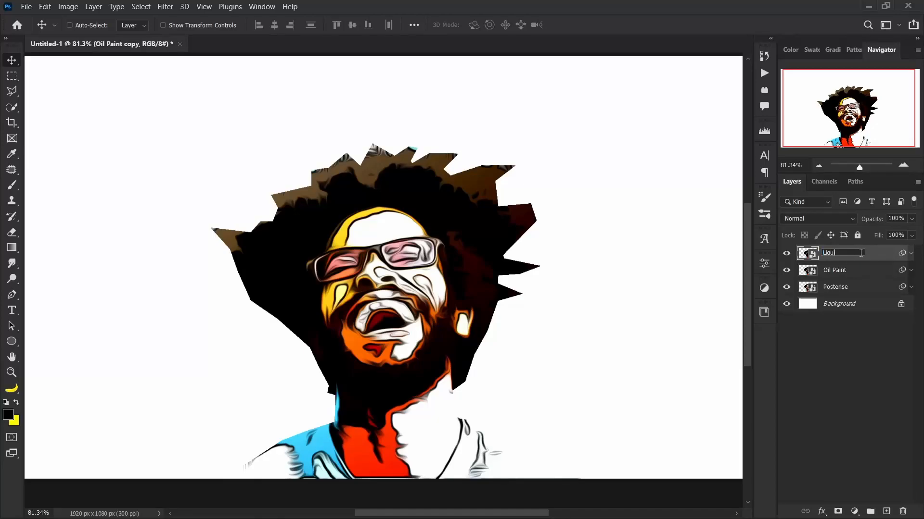
{"action": "type", "text": "fied"}
{"action": "key", "text": "Return"}
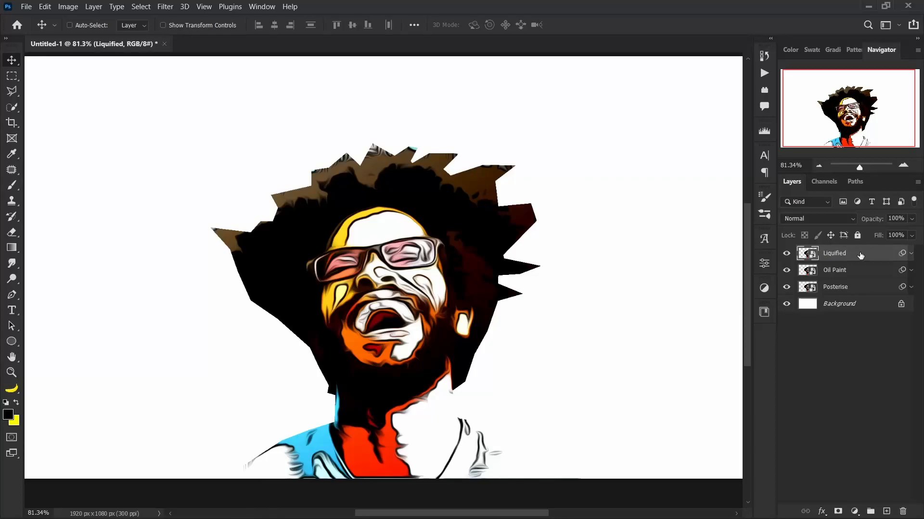
Open Liquify on the Liquified layer and smear both glasses lenses down the face into long drips, using brush size 40 and density 100.
{"action": "left_click", "coordinate": [911, 254]}
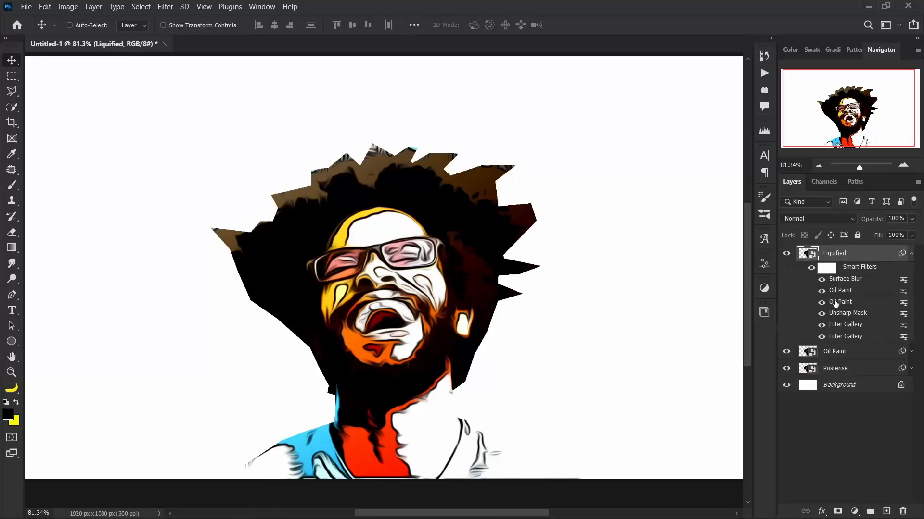
{"action": "left_click", "coordinate": [910, 254]}
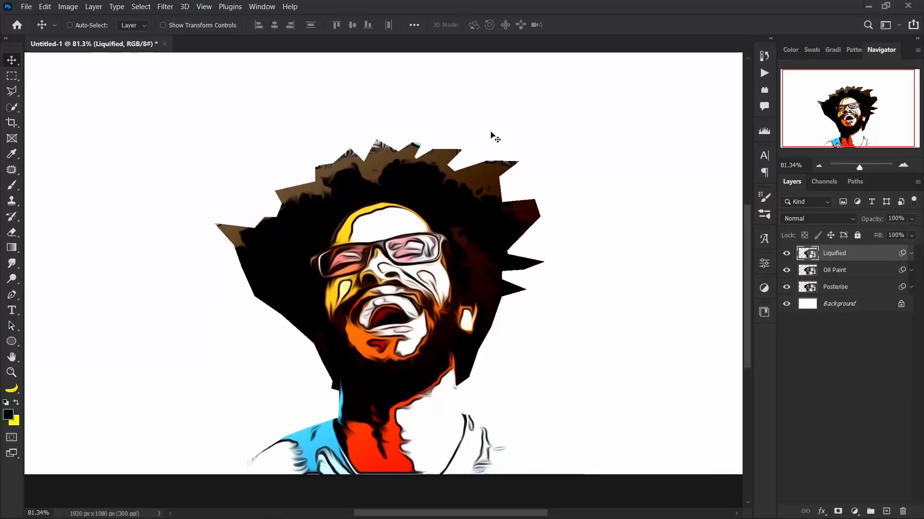
{"action": "left_click", "coordinate": [163, 6]}
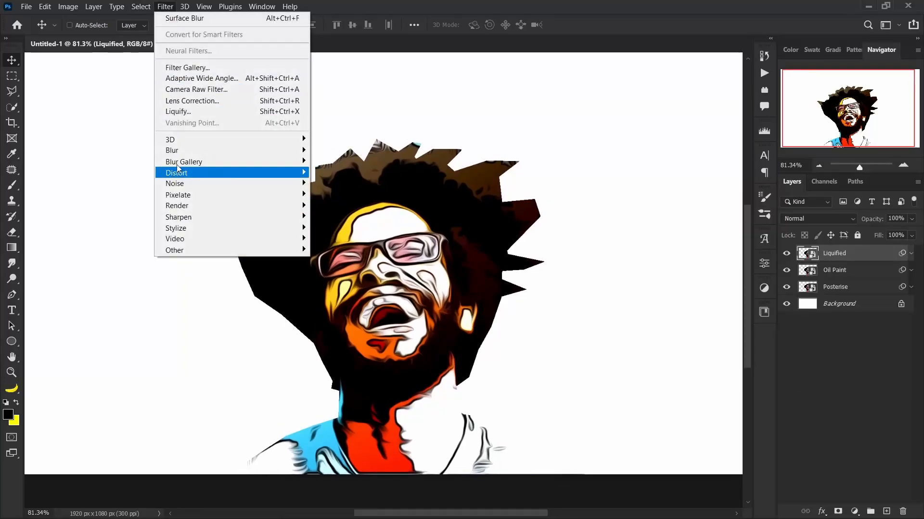
{"action": "left_click", "coordinate": [184, 111]}
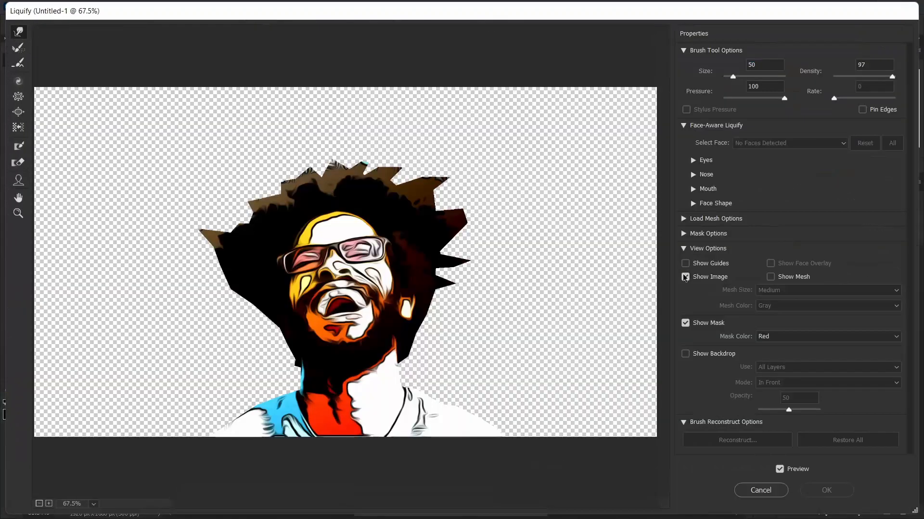
{"action": "scroll", "coordinate": [320, 263], "scroll_direction": "up", "scroll_amount": 5}
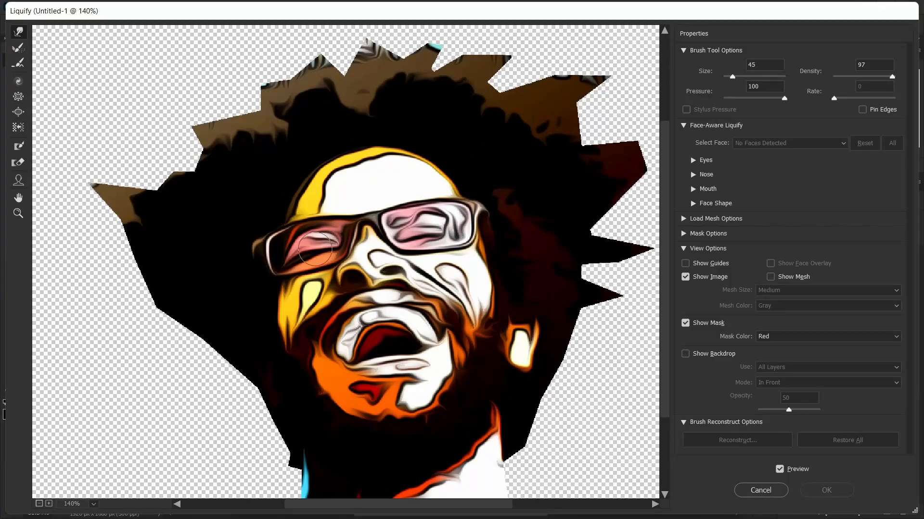
{"action": "key", "text": "bracketleft"}
{"action": "left_click_drag", "start_coordinate": [305, 249], "coordinate": [306, 423]}
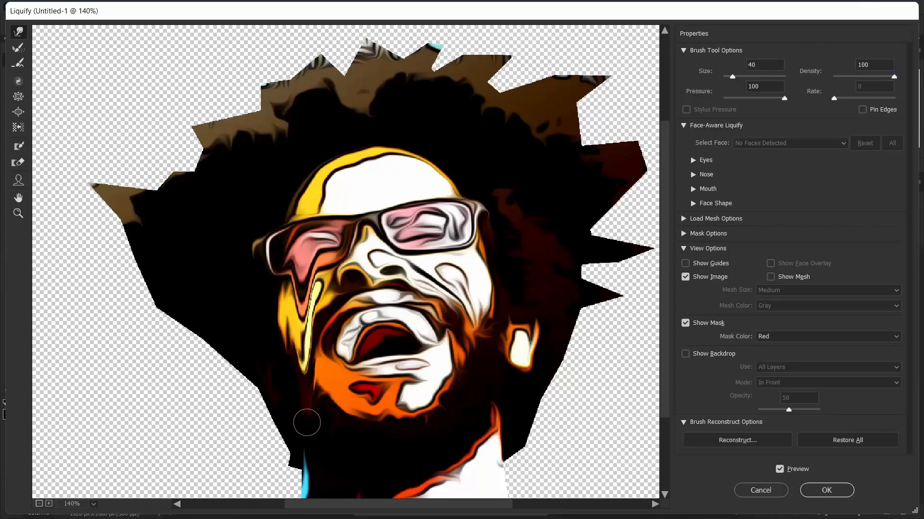
{"action": "left_click_drag", "start_coordinate": [307, 251], "coordinate": [299, 435]}
{"action": "left_click_drag", "start_coordinate": [320, 236], "coordinate": [299, 425]}
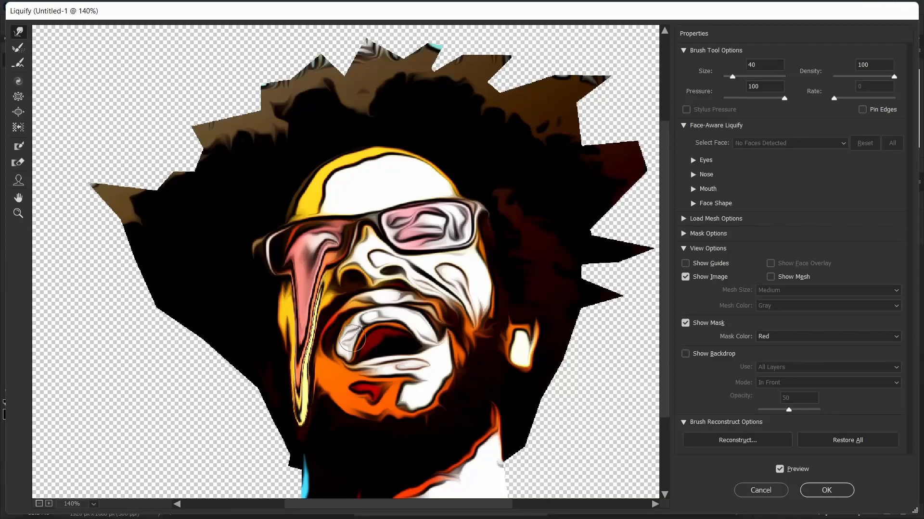
{"action": "mouse_move", "coordinate": [412, 244]}
{"action": "left_mouse_down"}
{"action": "mouse_move", "coordinate": [434, 263]}
{"action": "mouse_move", "coordinate": [435, 423]}
{"action": "left_mouse_up"}
{"action": "left_click_drag", "start_coordinate": [427, 226], "coordinate": [436, 440]}
Warp the spiky hair tips on the right side of the head downwards into drips.
{"action": "key", "text": "ctrl+minus"}
{"action": "left_click_drag", "start_coordinate": [480, 225], "coordinate": [477, 332]}
{"action": "left_click_drag", "start_coordinate": [470, 230], "coordinate": [473, 362]}
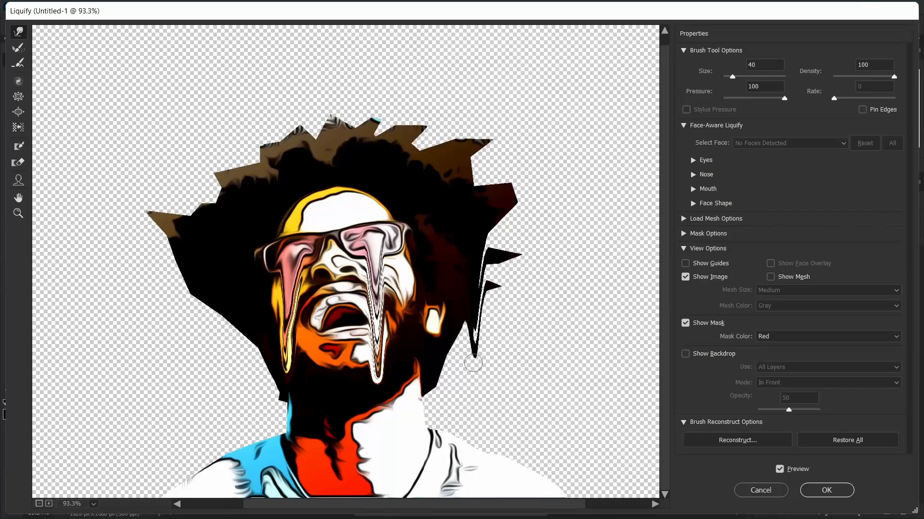
{"action": "mouse_move", "coordinate": [486, 143]}
{"action": "left_mouse_down"}
{"action": "mouse_move", "coordinate": [495, 170]}
{"action": "mouse_move", "coordinate": [494, 370]}
{"action": "left_mouse_up"}
{"action": "left_click_drag", "start_coordinate": [478, 131], "coordinate": [474, 347]}
Warp the left edge of the hair downwards into a row of long drips reaching towards the shoulder.
{"action": "mouse_move", "coordinate": [194, 233]}
{"action": "left_mouse_down"}
{"action": "mouse_move", "coordinate": [183, 313]}
{"action": "mouse_move", "coordinate": [206, 308]}
{"action": "mouse_move", "coordinate": [206, 339]}
{"action": "left_mouse_up"}
{"action": "left_click_drag", "start_coordinate": [217, 295], "coordinate": [212, 403]}
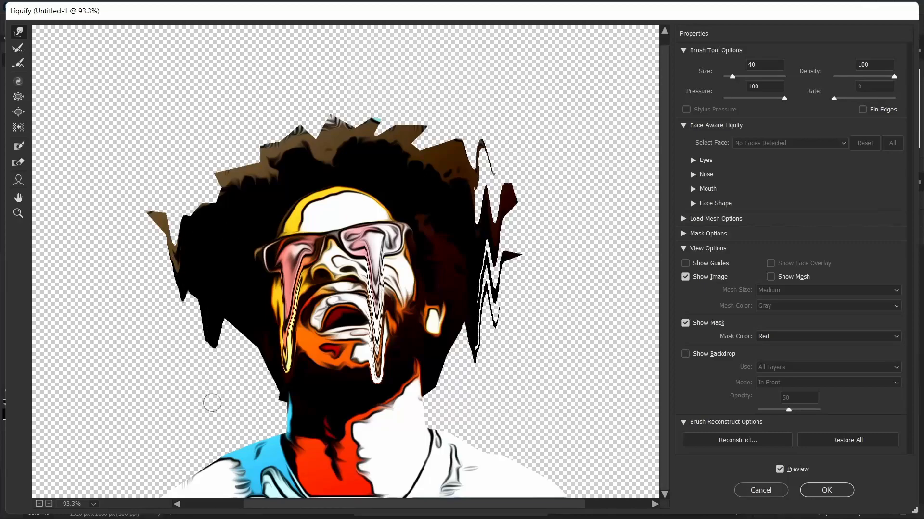
{"action": "left_click_drag", "start_coordinate": [247, 330], "coordinate": [236, 391]}
{"action": "left_click_drag", "start_coordinate": [237, 344], "coordinate": [237, 398]}
{"action": "mouse_move", "coordinate": [245, 335]}
{"action": "left_mouse_down"}
{"action": "mouse_move", "coordinate": [237, 443]}
{"action": "mouse_move", "coordinate": [227, 456]}
{"action": "left_mouse_up"}
{"action": "left_click_drag", "start_coordinate": [265, 346], "coordinate": [266, 429]}
{"action": "left_click_drag", "start_coordinate": [266, 374], "coordinate": [267, 448]}
Pull the ear and the lower hair edge around it down into drips, and apply the Liquify filter.
{"action": "left_click_drag", "start_coordinate": [433, 330], "coordinate": [438, 434]}
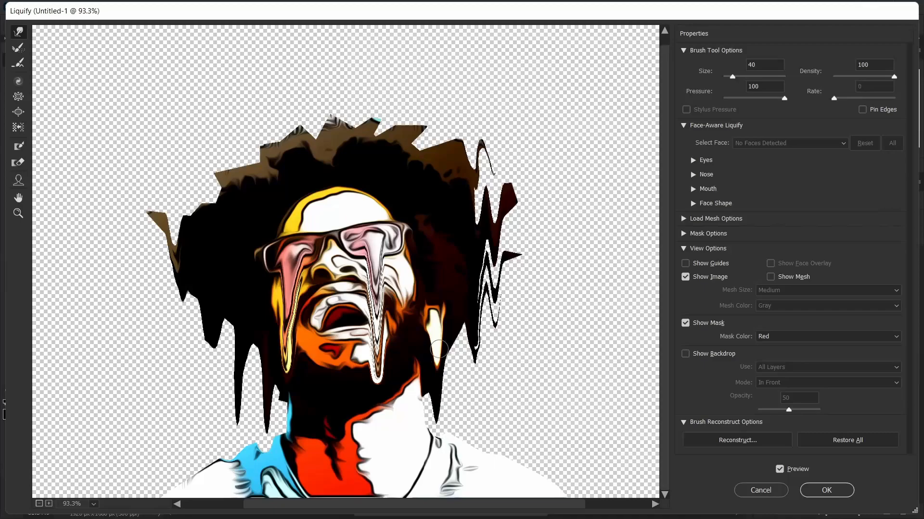
{"action": "mouse_move", "coordinate": [440, 316]}
{"action": "left_mouse_down"}
{"action": "mouse_move", "coordinate": [438, 416]}
{"action": "mouse_move", "coordinate": [448, 403]}
{"action": "left_mouse_up"}
{"action": "left_click_drag", "start_coordinate": [473, 340], "coordinate": [476, 417]}
{"action": "scroll", "coordinate": [369, 357], "scroll_direction": "down", "scroll_amount": 2}
{"action": "scroll", "coordinate": [363, 355], "scroll_direction": "up", "scroll_amount": 1}
{"action": "left_click_drag", "start_coordinate": [304, 321], "coordinate": [309, 313]}
{"action": "mouse_move", "coordinate": [306, 121]}
{"action": "left_mouse_down"}
{"action": "mouse_move", "coordinate": [309, 295]}
{"action": "mouse_move", "coordinate": [293, 387]}
{"action": "left_mouse_up"}
{"action": "key", "text": "ctrl+z"}
{"action": "left_click_drag", "start_coordinate": [268, 282], "coordinate": [257, 273]}
{"action": "left_click", "coordinate": [843, 495]}
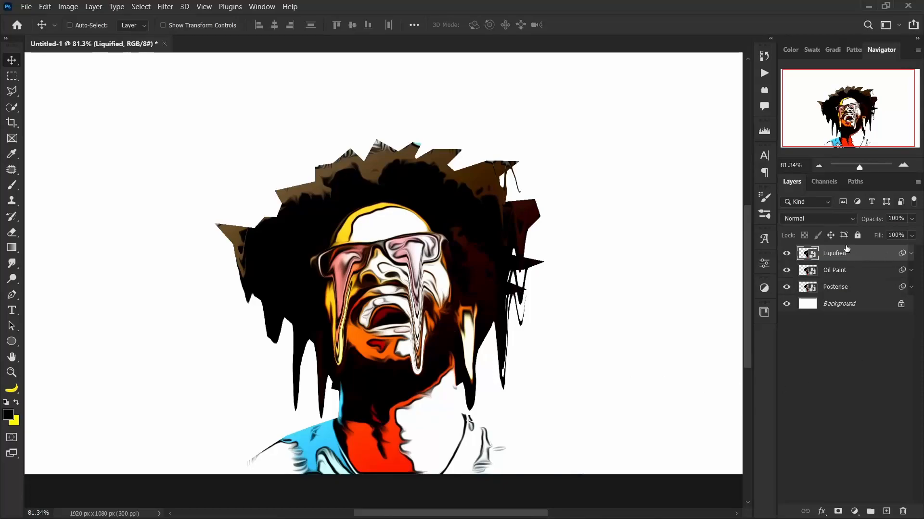
Set the Liquified layer's blending mode to Linear Light.
{"action": "left_click", "coordinate": [839, 221]}
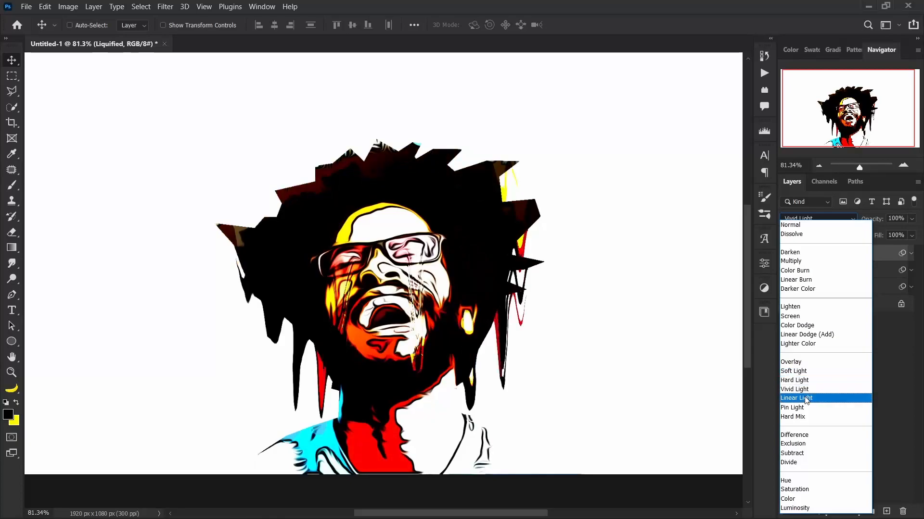
{"action": "left_click", "coordinate": [807, 398]}
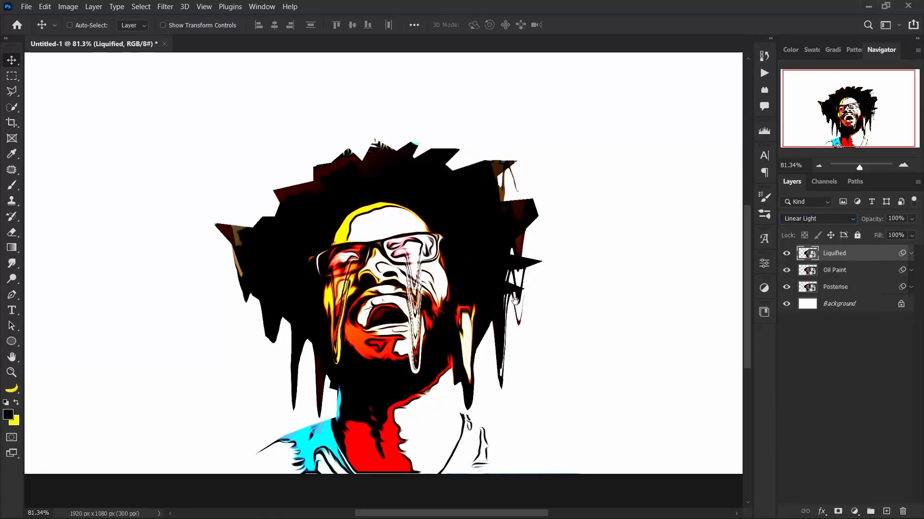
Add a white layer mask to the Oil Paint layer.
{"action": "scroll", "coordinate": [365, 280], "scroll_direction": "up", "scroll_amount": 5}
{"action": "scroll", "coordinate": [366, 280], "scroll_direction": "up", "scroll_amount": 5}
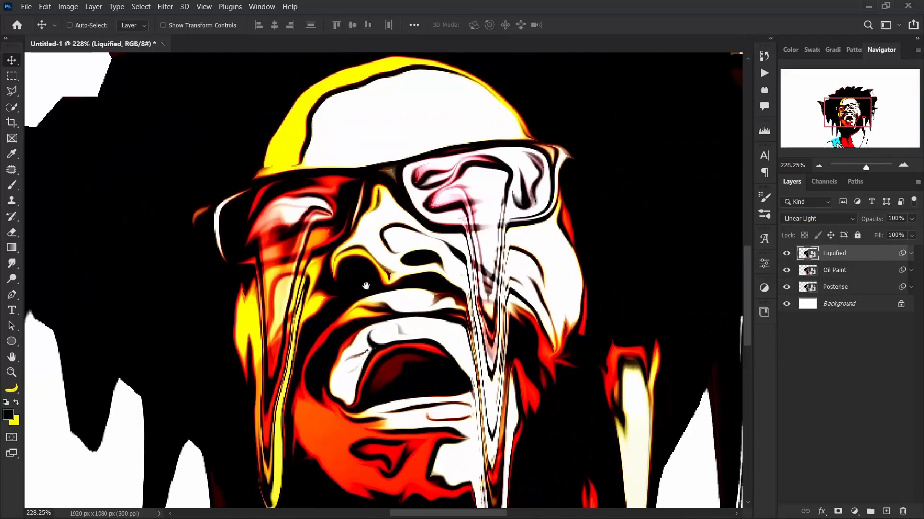
{"action": "scroll", "coordinate": [366, 284], "scroll_direction": "down", "scroll_amount": 4}
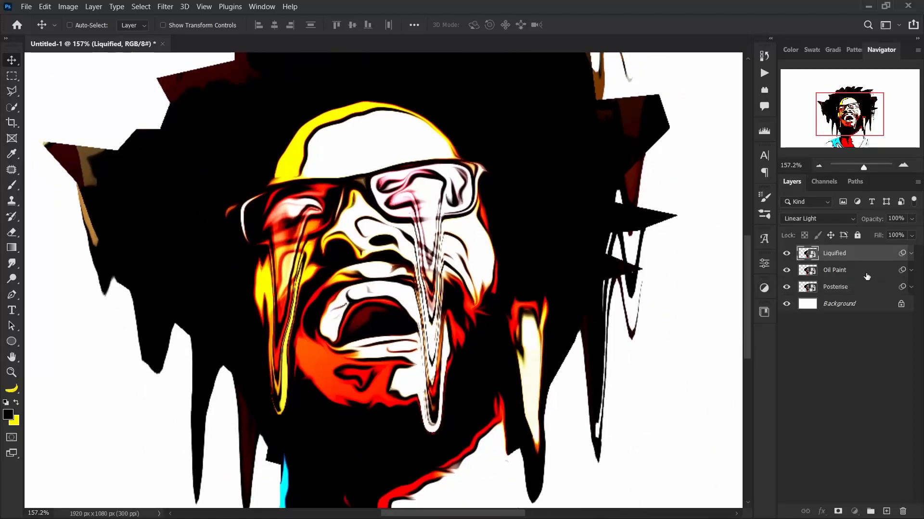
{"action": "left_click", "coordinate": [866, 275]}
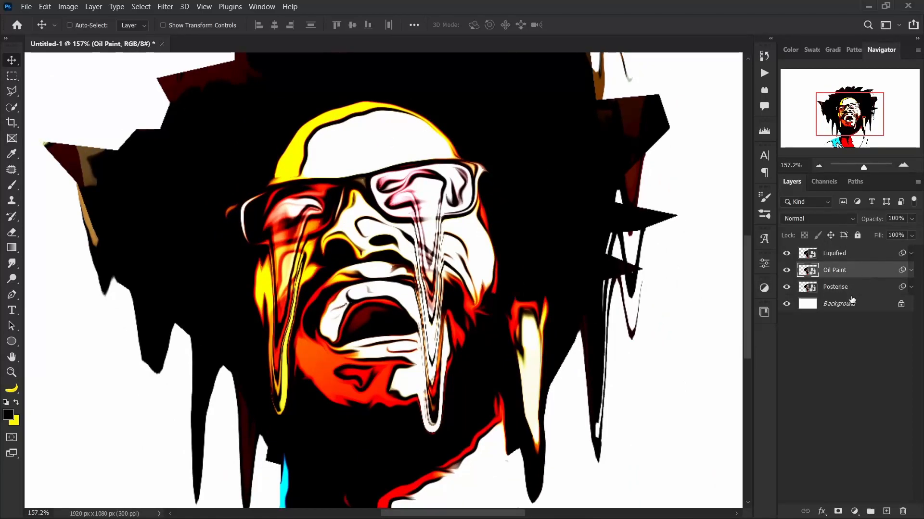
{"action": "left_click", "coordinate": [840, 511]}
Set up the Brush tool with a soft round tip of 50 px.
{"action": "key", "text": "b"}
{"action": "scroll", "coordinate": [290, 220], "scroll_direction": "up", "scroll_amount": 3}
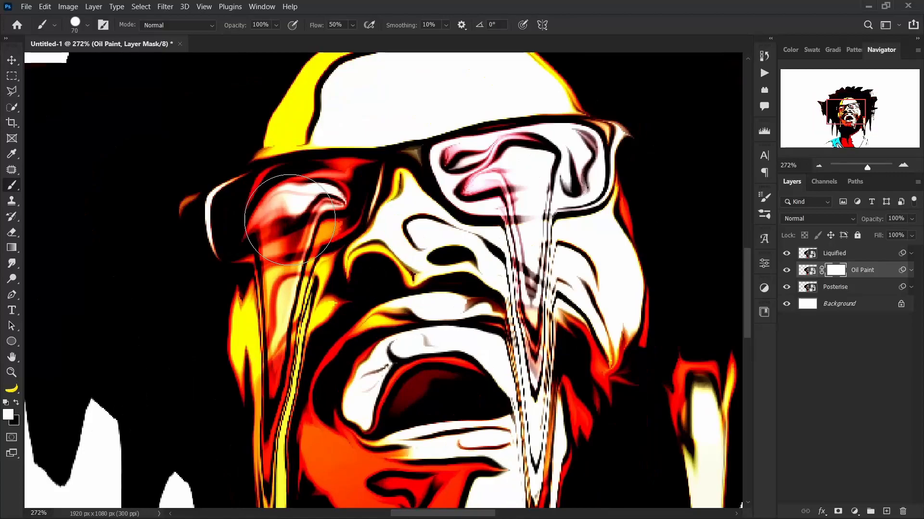
{"action": "key", "text": "bracketleft"}
{"action": "key", "text": "bracketleft"}
{"action": "left_click", "coordinate": [87, 25]}
{"action": "left_click_drag", "start_coordinate": [77, 91], "coordinate": [2, 89]}
{"action": "left_click", "coordinate": [370, 4]}
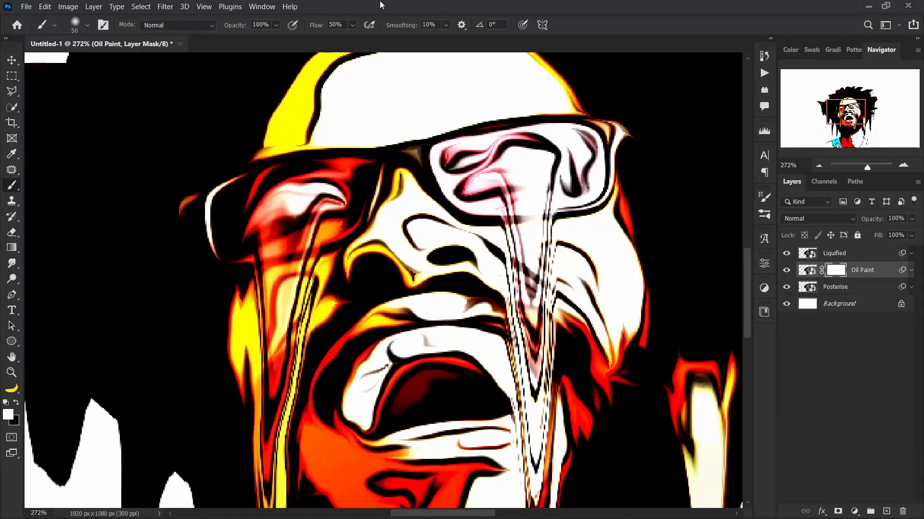
Paint black on the Oil Paint mask over both eyes and the teeth to bring back the posterised detail.
{"action": "key", "text": "x"}
{"action": "left_click_drag", "start_coordinate": [298, 208], "coordinate": [319, 212]}
{"action": "mouse_move", "coordinate": [469, 182]}
{"action": "left_mouse_down"}
{"action": "mouse_move", "coordinate": [516, 186]}
{"action": "mouse_move", "coordinate": [540, 166]}
{"action": "mouse_move", "coordinate": [522, 177]}
{"action": "left_mouse_up"}
{"action": "mouse_move", "coordinate": [450, 396]}
{"action": "left_mouse_down"}
{"action": "mouse_move", "coordinate": [426, 352]}
{"action": "mouse_move", "coordinate": [365, 397]}
{"action": "mouse_move", "coordinate": [463, 339]}
{"action": "mouse_move", "coordinate": [500, 357]}
{"action": "mouse_move", "coordinate": [476, 370]}
{"action": "mouse_move", "coordinate": [500, 383]}
{"action": "mouse_move", "coordinate": [352, 355]}
{"action": "mouse_move", "coordinate": [340, 390]}
{"action": "mouse_move", "coordinate": [484, 363]}
{"action": "mouse_move", "coordinate": [381, 329]}
{"action": "mouse_move", "coordinate": [460, 347]}
{"action": "mouse_move", "coordinate": [507, 390]}
{"action": "mouse_move", "coordinate": [464, 422]}
{"action": "mouse_move", "coordinate": [469, 415]}
{"action": "mouse_move", "coordinate": [399, 427]}
{"action": "left_mouse_up"}
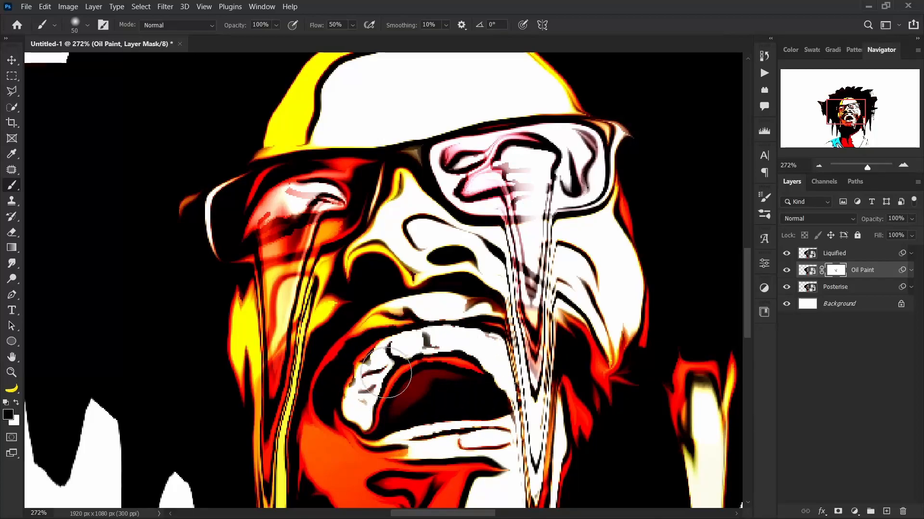
{"action": "key", "text": "ctrl+0"}
{"action": "scroll", "coordinate": [387, 295], "scroll_direction": "down", "scroll_amount": 2}
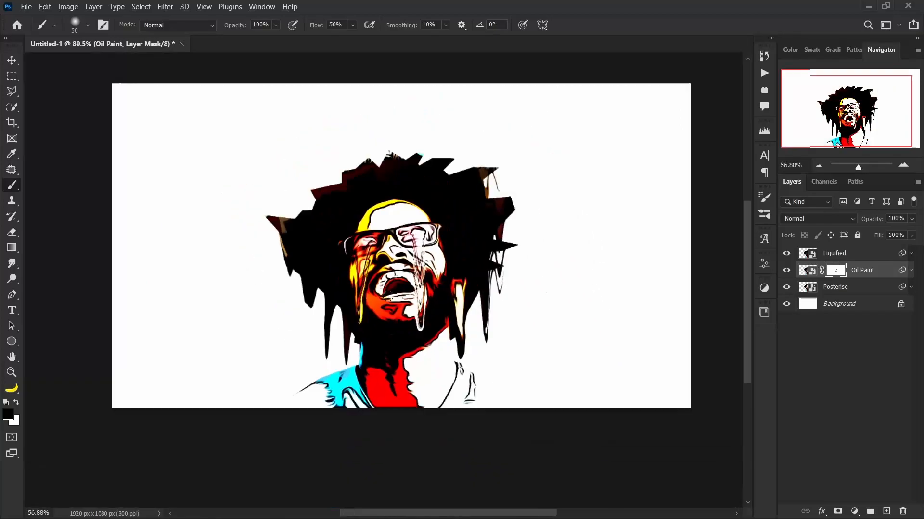
{"action": "left_click", "coordinate": [807, 329]}
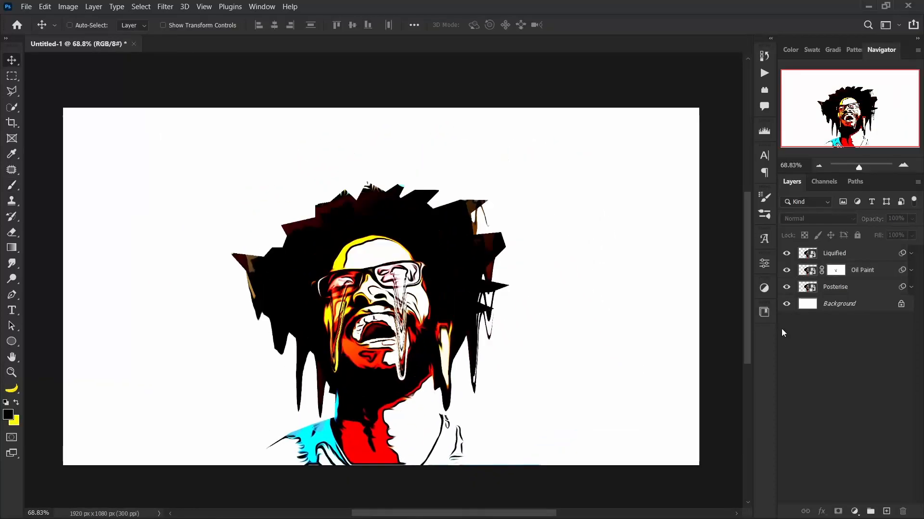
Place the halftone image pngegg (14) from the Assets folder above the Oil Paint layer, scaled to 34.21%.
{"action": "left_click", "coordinate": [851, 272]}
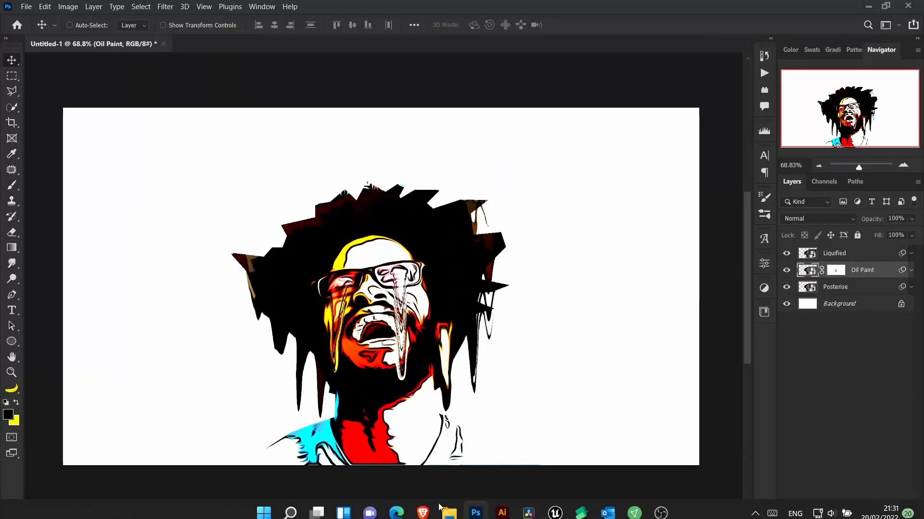
{"action": "left_click", "coordinate": [448, 505]}
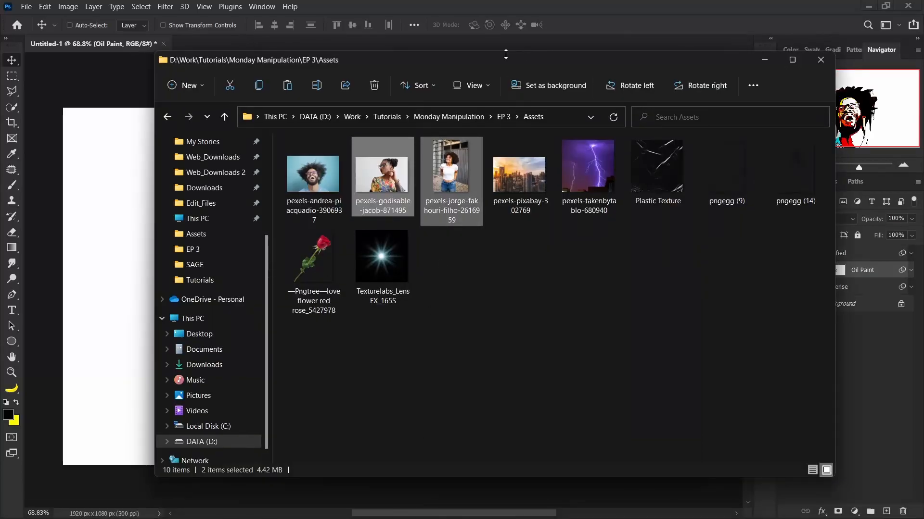
{"action": "left_click_drag", "start_coordinate": [510, 60], "coordinate": [499, 56]}
{"action": "left_click_drag", "start_coordinate": [786, 163], "coordinate": [79, 337]}
{"action": "key", "text": "Return"}
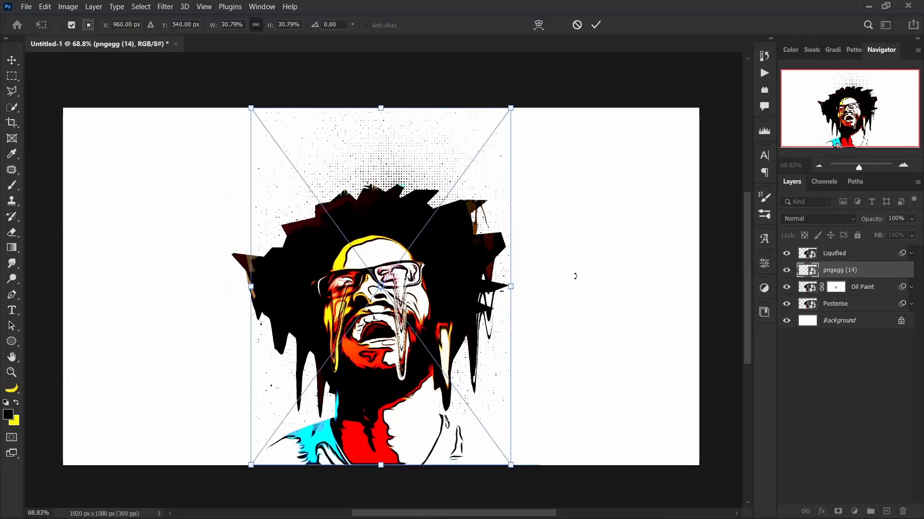
{"action": "mouse_move", "coordinate": [513, 287]}
{"action": "left_mouse_down"}
{"action": "mouse_move", "coordinate": [528, 290]}
{"action": "mouse_move", "coordinate": [525, 298]}
{"action": "left_mouse_up"}
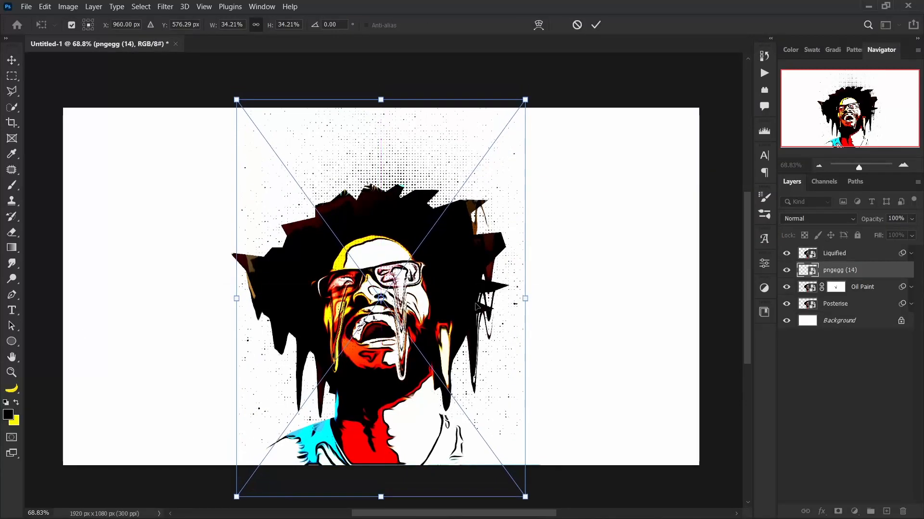
{"action": "key", "text": "Return"}
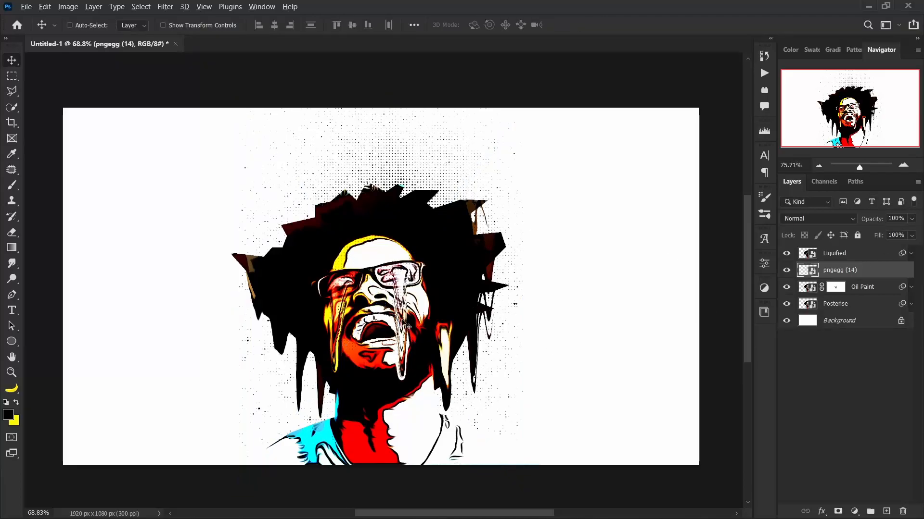
Clip the pngegg (14) halftone layer to the Oil Paint layer and check the dots on the face.
{"action": "scroll", "coordinate": [408, 328], "scroll_direction": "up", "scroll_amount": 1}
{"action": "left_click", "coordinate": [854, 275], "text": "alt"}
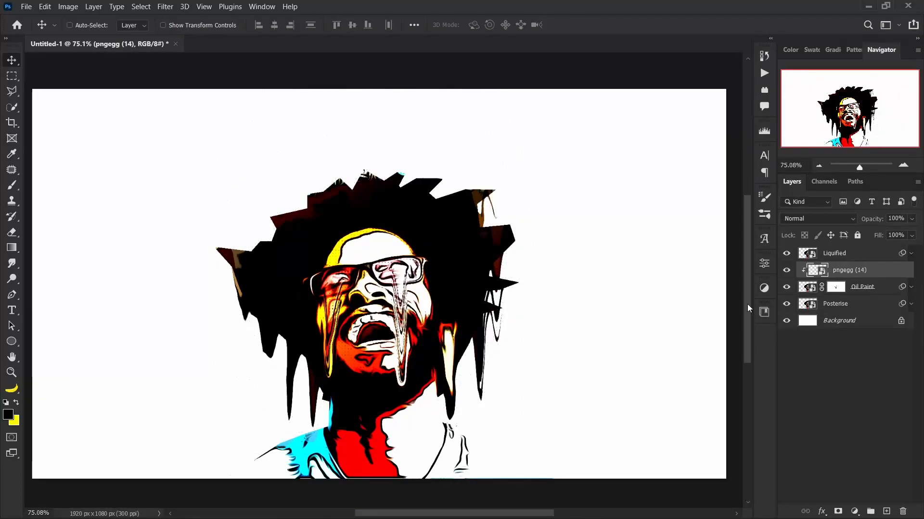
{"action": "scroll", "coordinate": [408, 315], "scroll_direction": "up", "scroll_amount": 7}
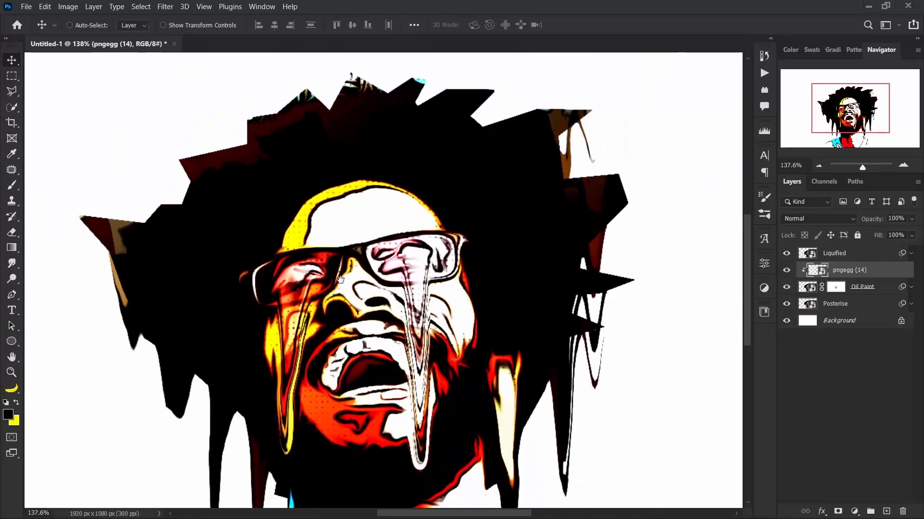
{"action": "left_click_drag", "start_coordinate": [308, 294], "coordinate": [299, 344]}
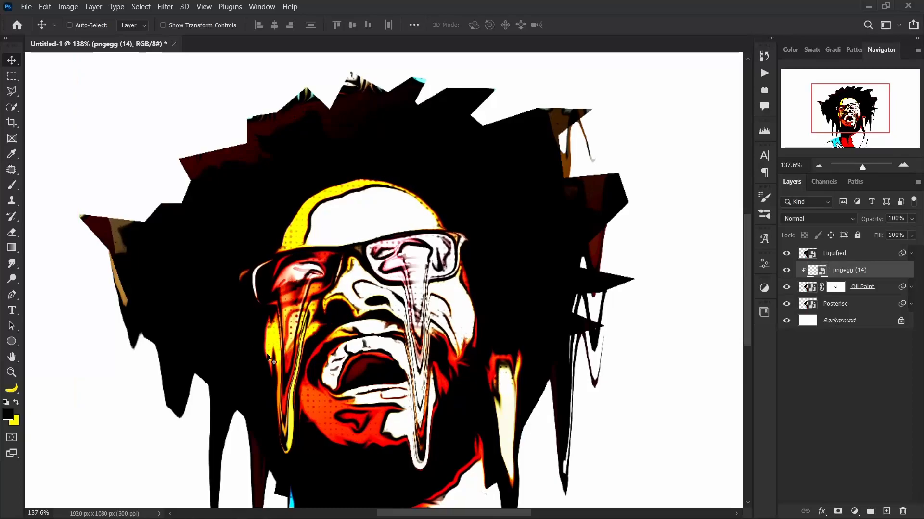
{"action": "scroll", "coordinate": [323, 331], "scroll_direction": "down", "scroll_amount": 8}
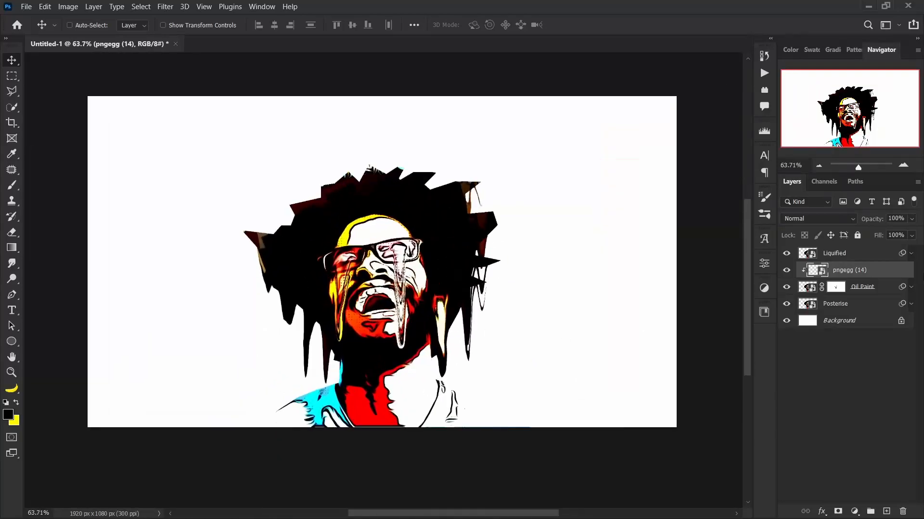
Group the Liquified, pngegg (14), Oil Paint and Posterise layers and name the group Man.
{"action": "left_click", "coordinate": [873, 304]}
{"action": "left_click", "coordinate": [875, 257], "text": "shift"}
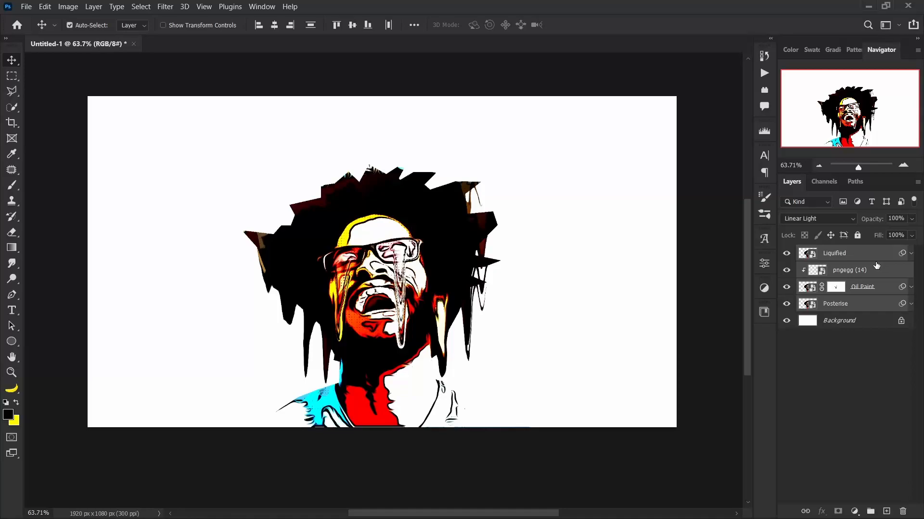
{"action": "key", "text": "ctrl+g"}
{"action": "double_click", "coordinate": [829, 253]}
{"action": "key", "text": "Return"}
{"action": "double_click", "coordinate": [829, 254]}
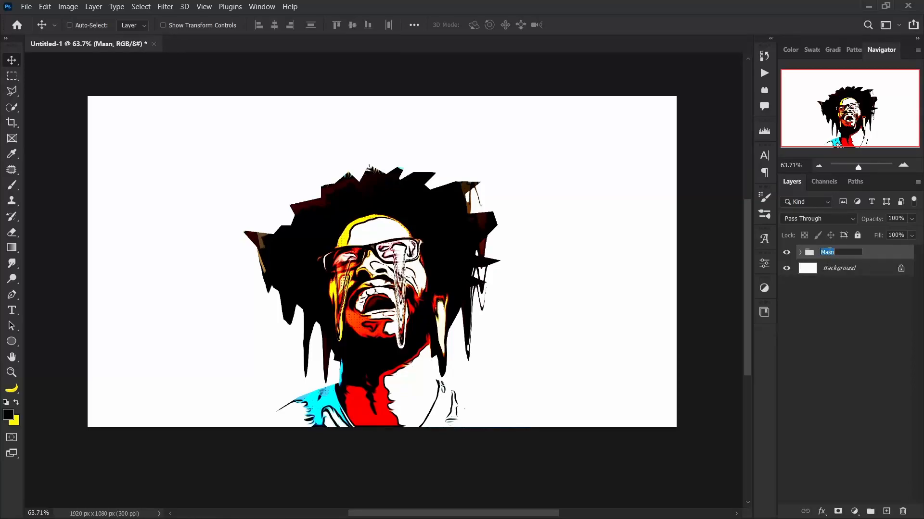
{"action": "type", "text": "Man"}
{"action": "key", "text": "Return"}
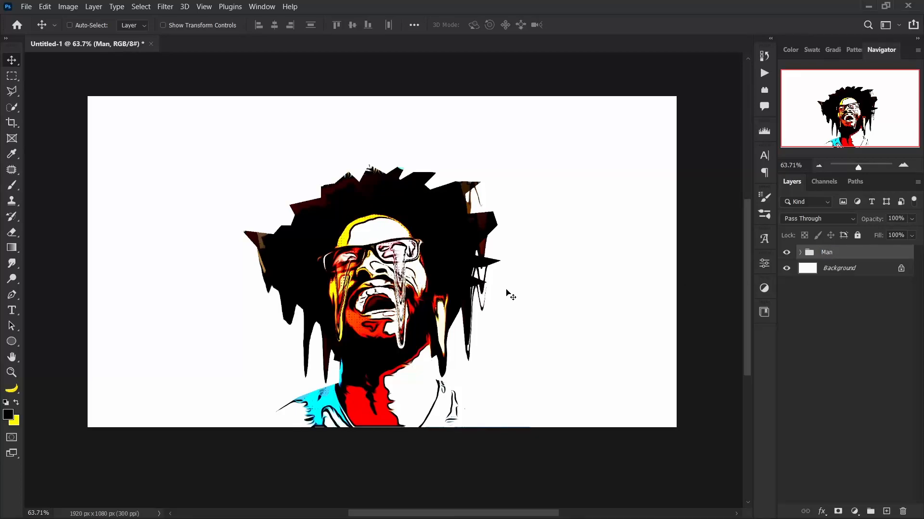
Place the two portrait photos of women from the Assets folder into the document at their default size.
{"action": "left_click_drag", "start_coordinate": [364, 286], "coordinate": [358, 297]}
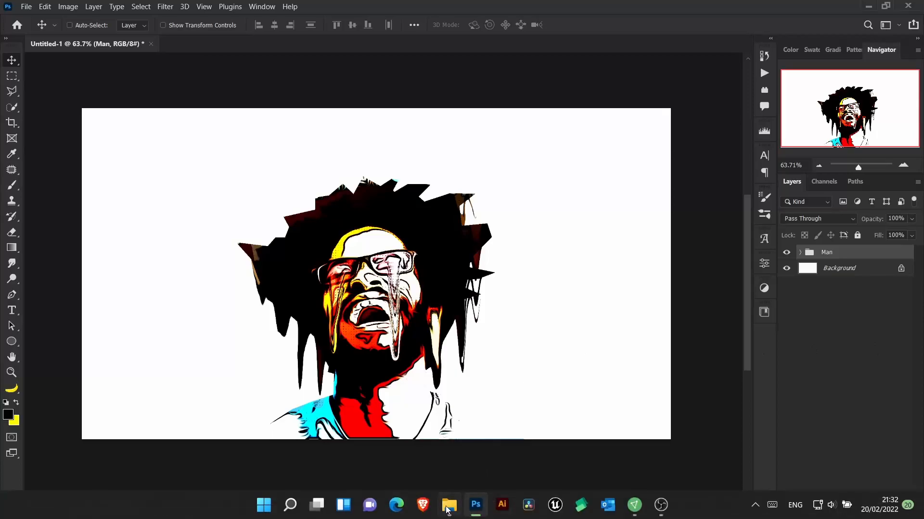
{"action": "left_click", "coordinate": [445, 509]}
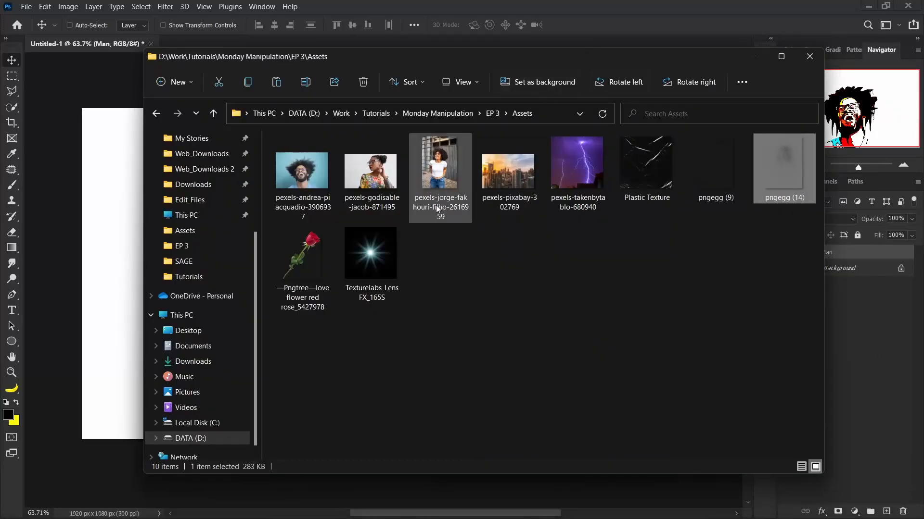
{"action": "left_click", "coordinate": [368, 181]}
{"action": "left_click", "coordinate": [435, 180], "text": "ctrl"}
{"action": "left_click_drag", "start_coordinate": [367, 167], "coordinate": [96, 262]}
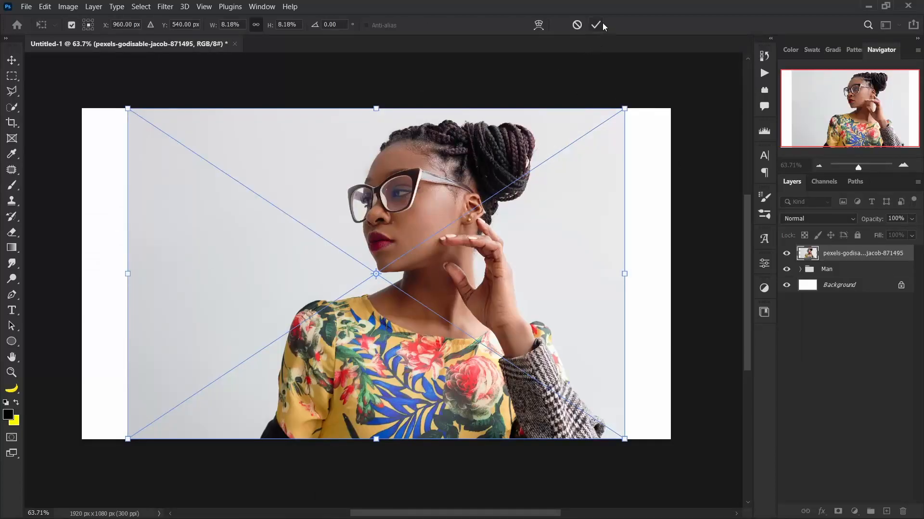
{"action": "left_click", "coordinate": [596, 25]}
{"action": "left_click", "coordinate": [596, 25]}
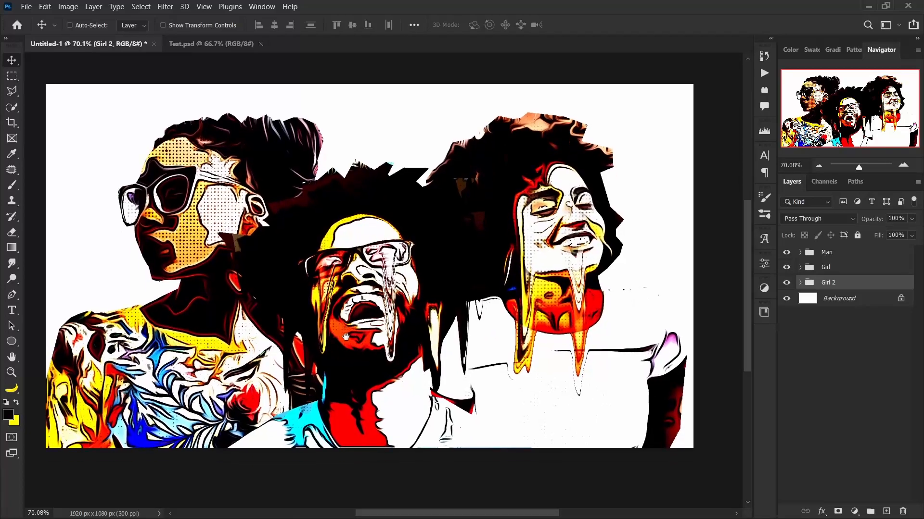
{"action": "left_click_drag", "start_coordinate": [422, 324], "coordinate": [430, 335]}
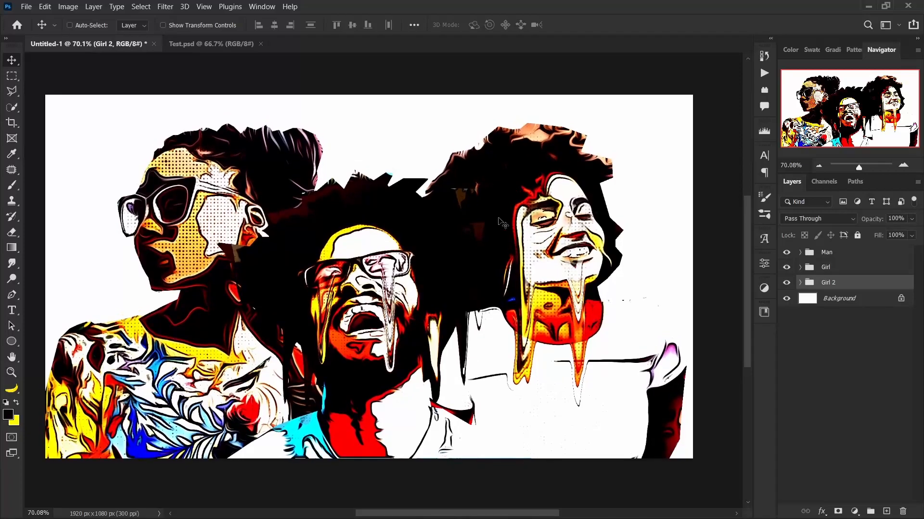
{"action": "left_click_drag", "start_coordinate": [327, 331], "coordinate": [329, 335]}
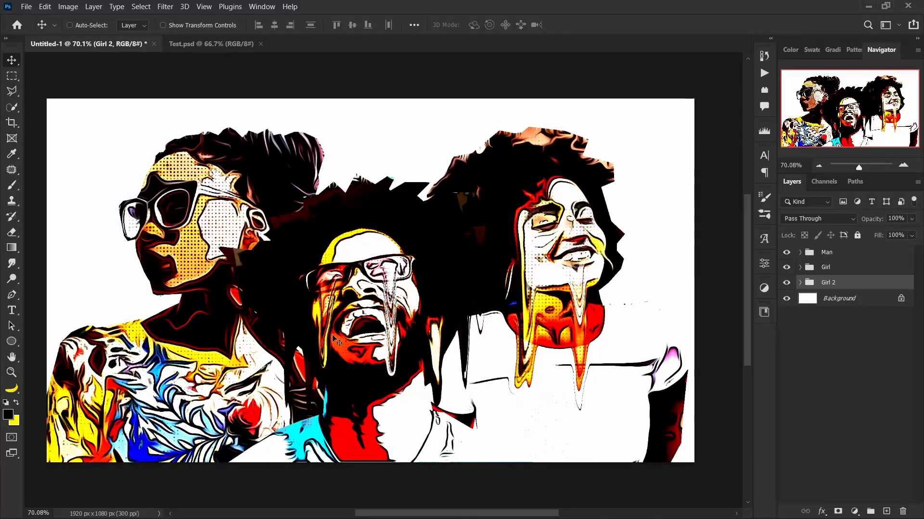
{"action": "left_click_drag", "start_coordinate": [532, 331], "coordinate": [605, 315]}
{"action": "left_click_drag", "start_coordinate": [523, 330], "coordinate": [525, 333]}
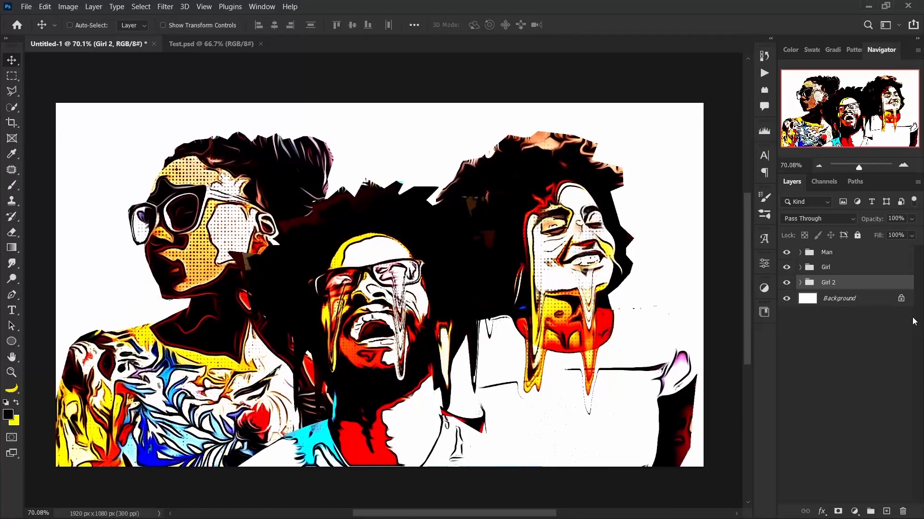
{"action": "left_click_drag", "start_coordinate": [607, 289], "coordinate": [604, 285]}
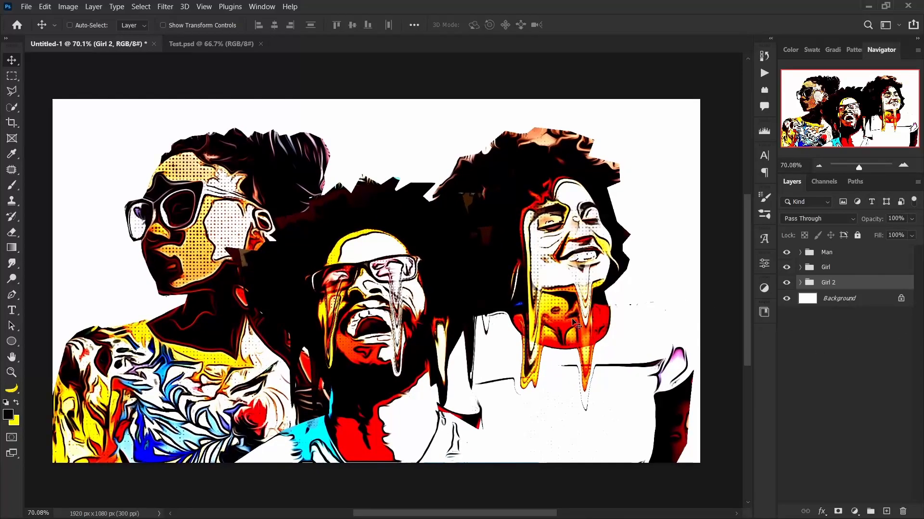
Move the Man group slightly down on the canvas.
{"action": "left_click", "coordinate": [826, 252]}
{"action": "left_click_drag", "start_coordinate": [399, 367], "coordinate": [402, 377]}
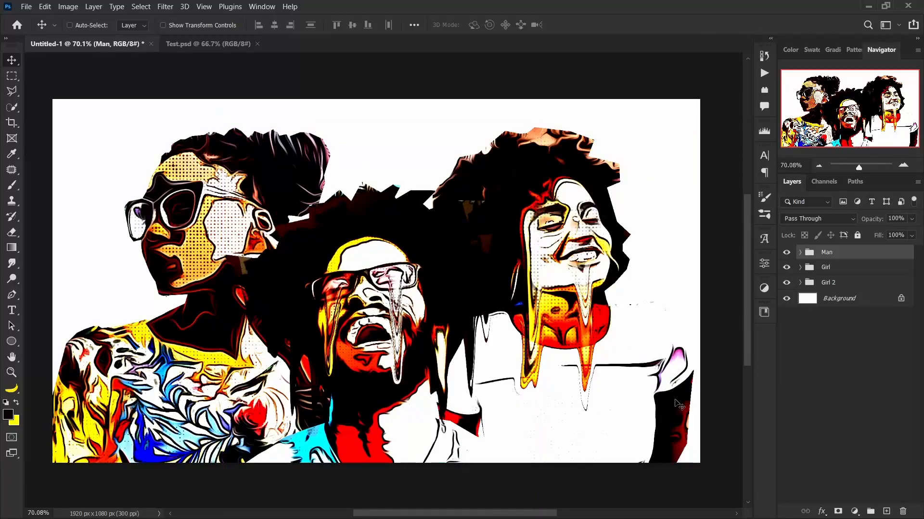
Crop the canvas's right edge inwards to a width of 1874 px.
{"action": "key", "text": "c"}
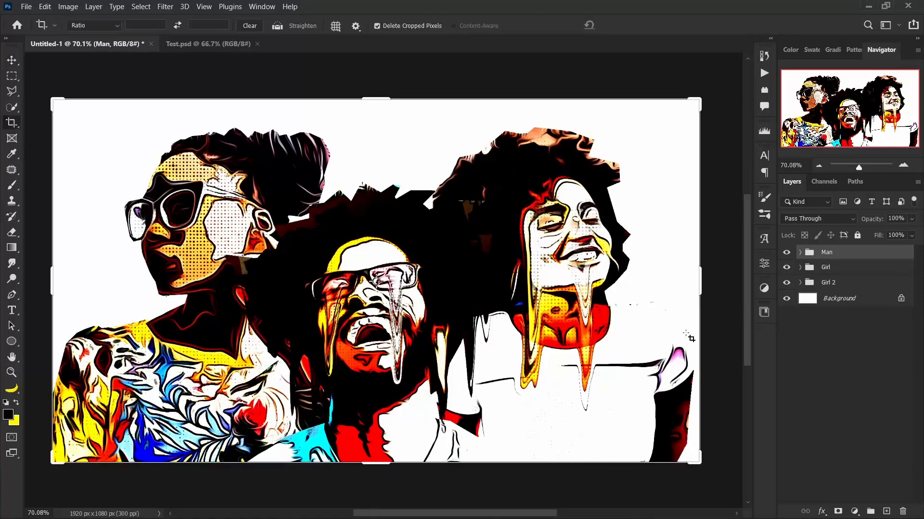
{"action": "left_click_drag", "start_coordinate": [697, 284], "coordinate": [691, 285]}
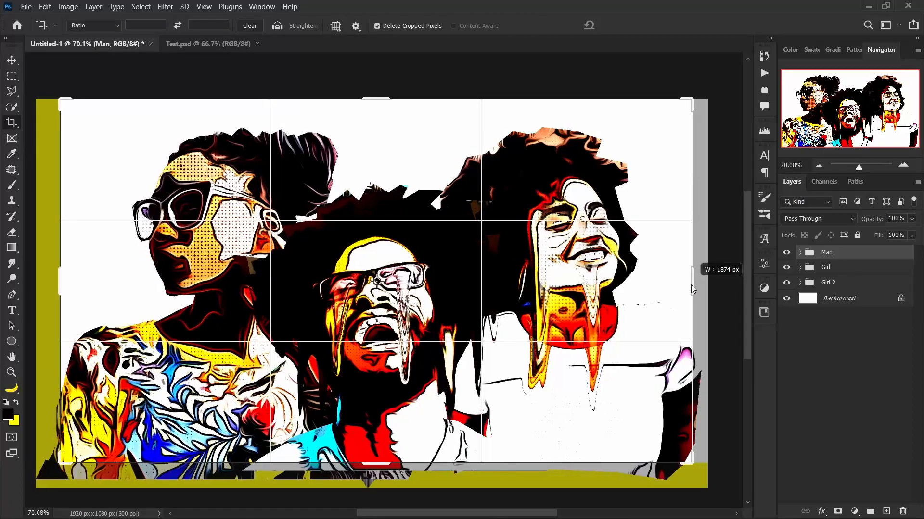
{"action": "left_click", "coordinate": [630, 24]}
{"action": "key", "text": "v"}
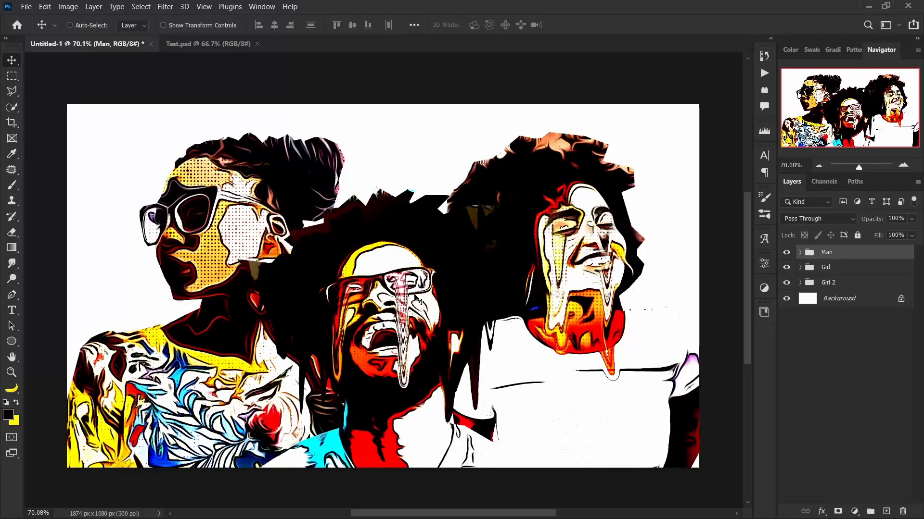
Add a solid colour fill layer with hex colour 845722 above the Man group and set its blend mode to Hard Mix.
{"action": "left_click", "coordinate": [849, 373]}
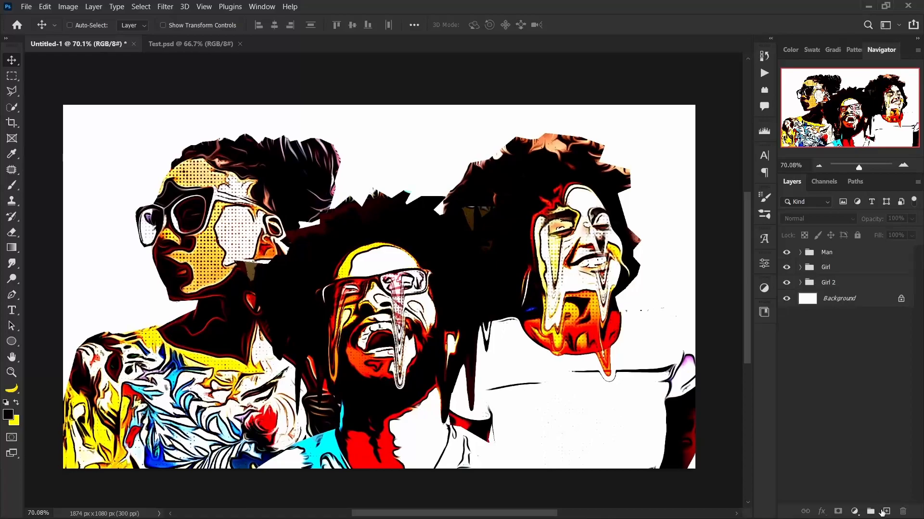
{"action": "left_click", "coordinate": [854, 512]}
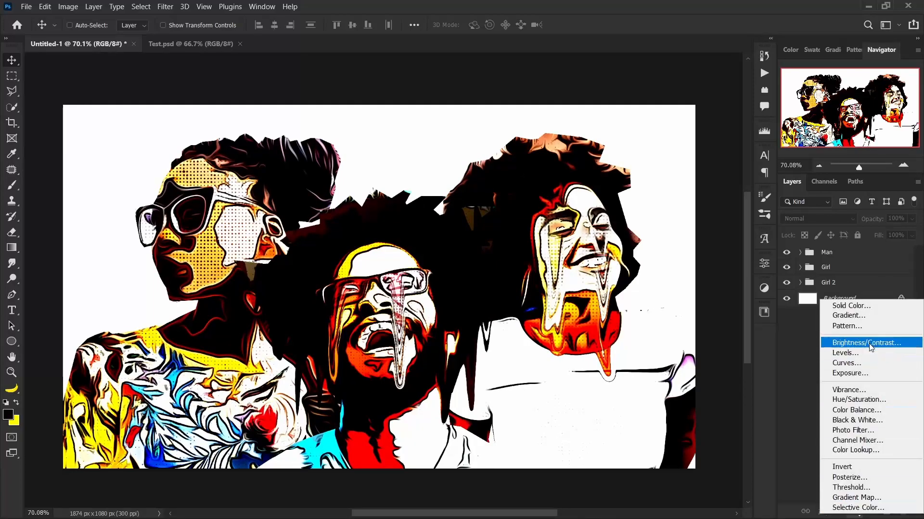
{"action": "left_click", "coordinate": [861, 304]}
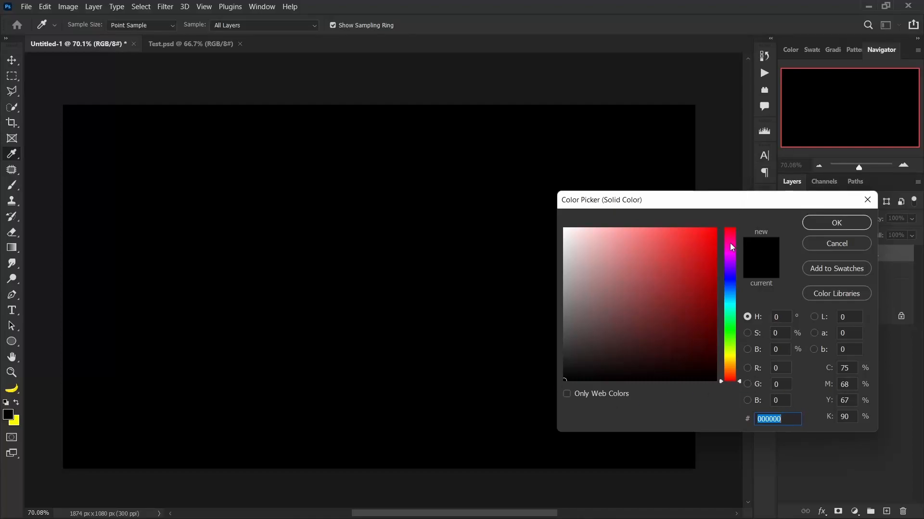
{"action": "left_click_drag", "start_coordinate": [732, 247], "coordinate": [731, 279]}
{"action": "left_click", "coordinate": [715, 302]}
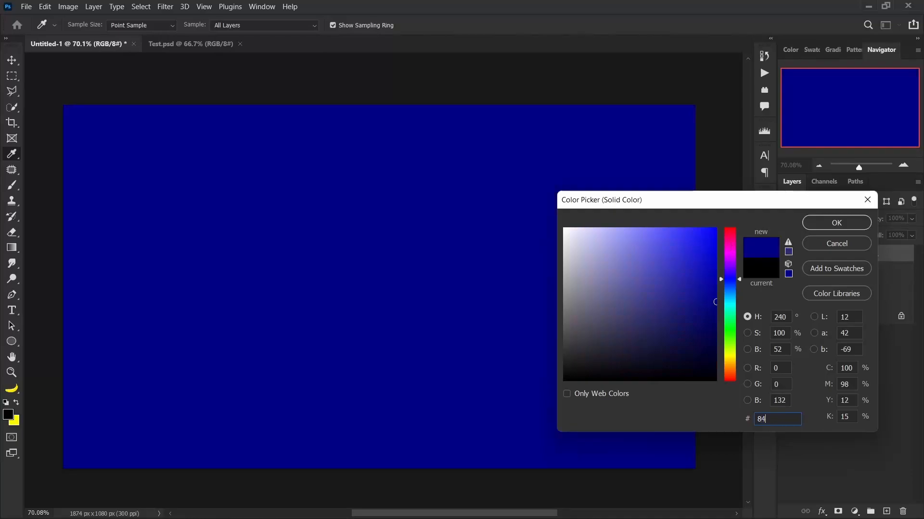
{"action": "type", "text": "8457"}
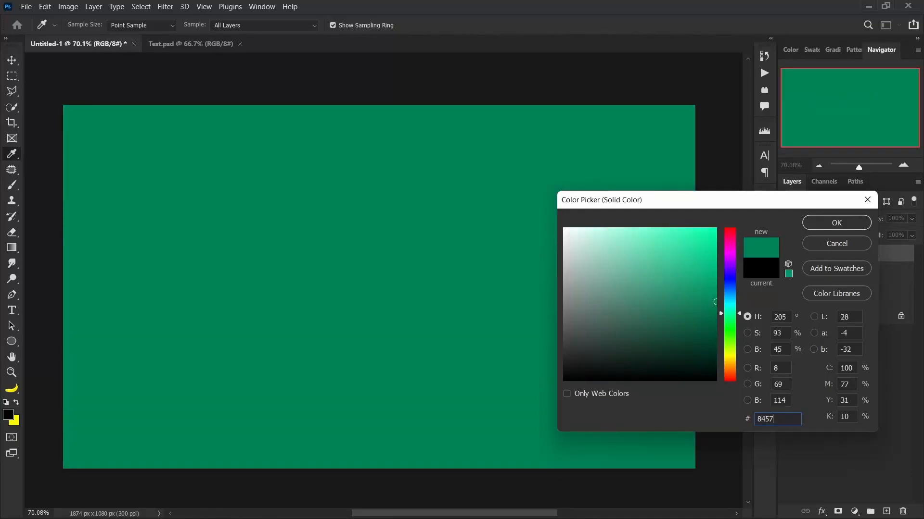
{"action": "type", "text": "22"}
{"action": "left_click", "coordinate": [836, 223]}
{"action": "key", "text": "v"}
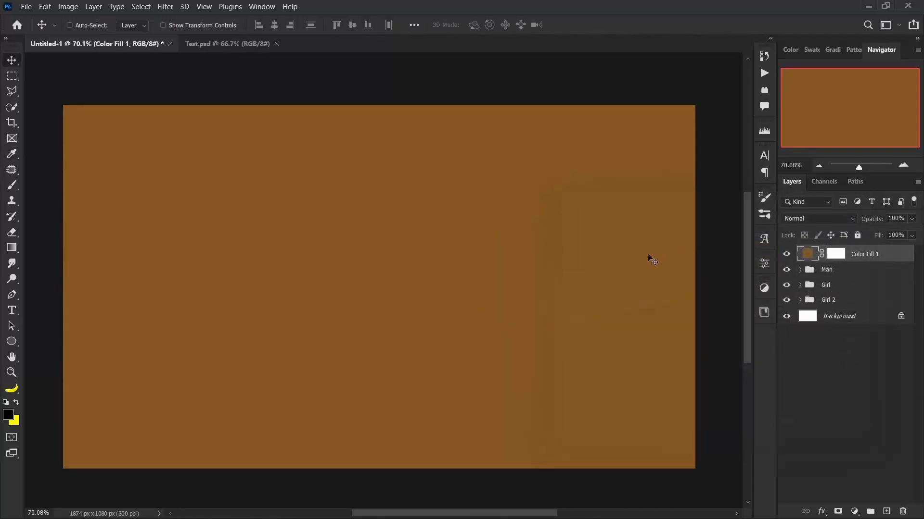
{"action": "left_click", "coordinate": [818, 219]}
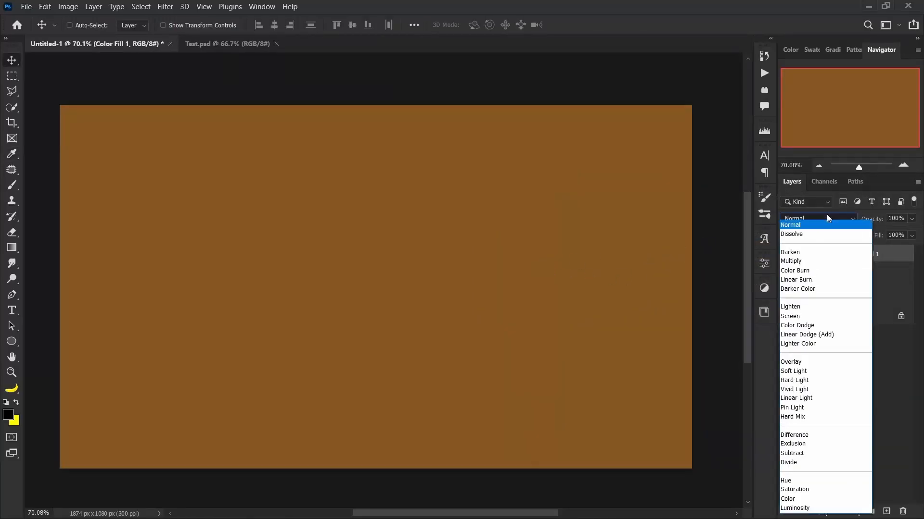
{"action": "left_click", "coordinate": [796, 417]}
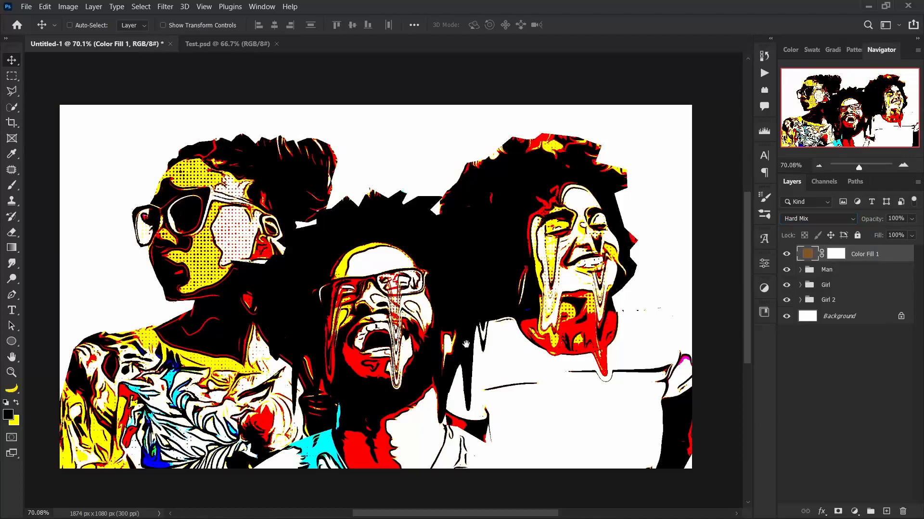
Compare the artwork with and without the Hard Mix solid colour layer.
{"action": "left_click", "coordinate": [787, 255]}
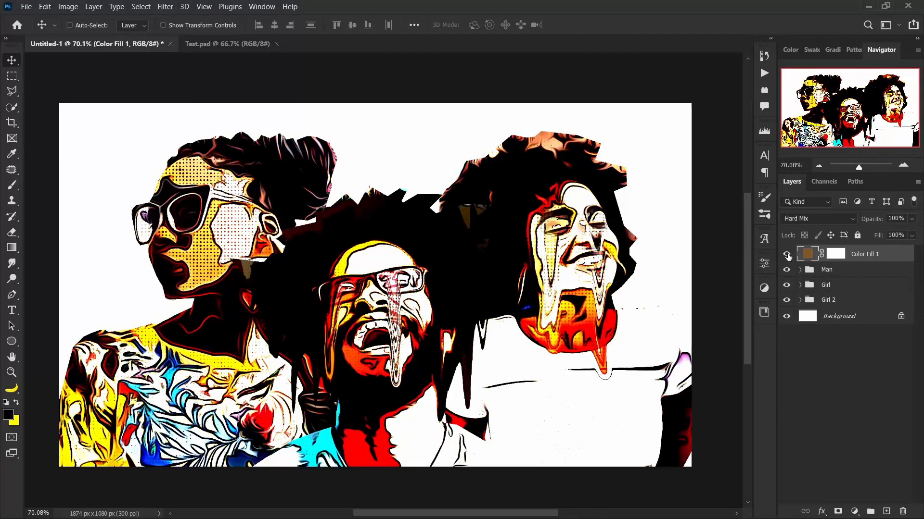
{"action": "left_click", "coordinate": [787, 255]}
{"action": "left_click", "coordinate": [787, 255]}
{"action": "left_click", "coordinate": [787, 255]}
{"action": "left_click", "coordinate": [787, 255]}
{"action": "left_click", "coordinate": [787, 255]}
{"action": "left_click", "coordinate": [787, 255]}
{"action": "left_click", "coordinate": [787, 255]}
{"action": "mouse_move", "coordinate": [310, 274]}
{"action": "left_mouse_down"}
{"action": "mouse_move", "coordinate": [316, 280]}
{"action": "mouse_move", "coordinate": [311, 274]}
{"action": "left_mouse_up"}
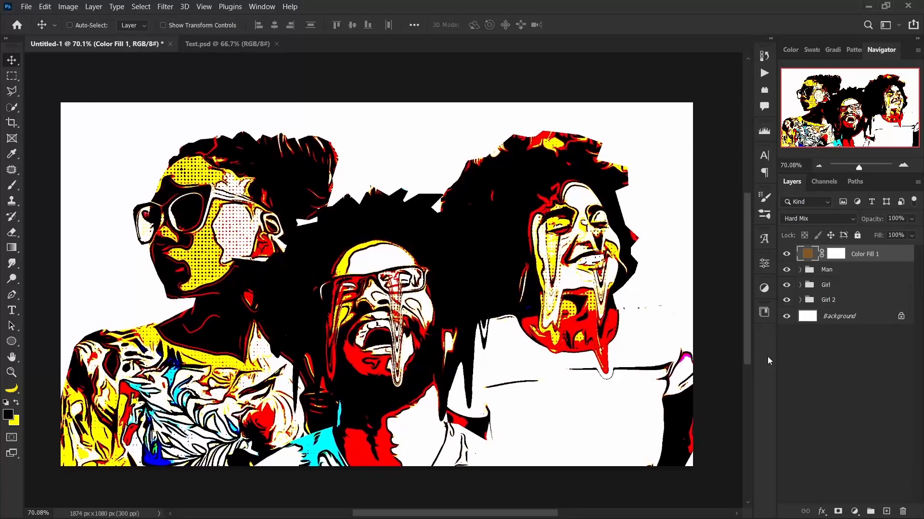
Add a Gradient Map adjustment layer at the top of the layer stack.
{"action": "left_click", "coordinate": [831, 374]}
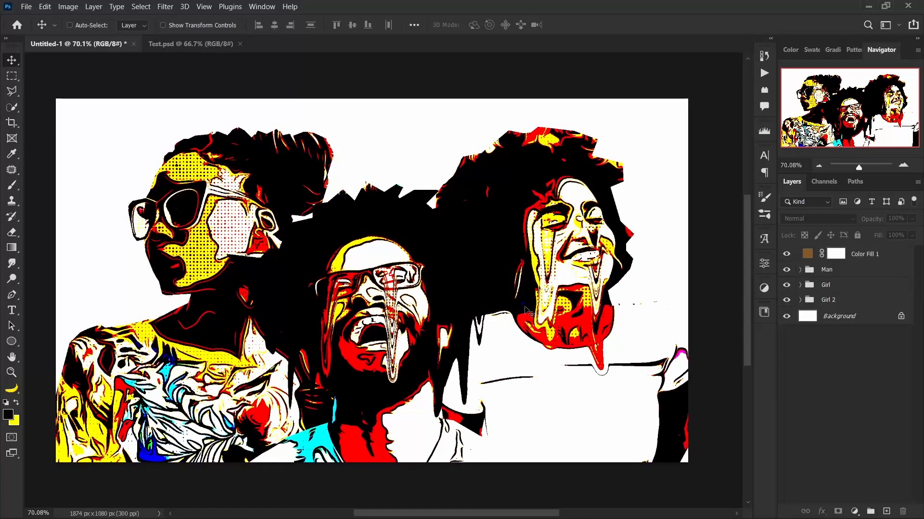
{"action": "left_click_drag", "start_coordinate": [528, 311], "coordinate": [524, 312]}
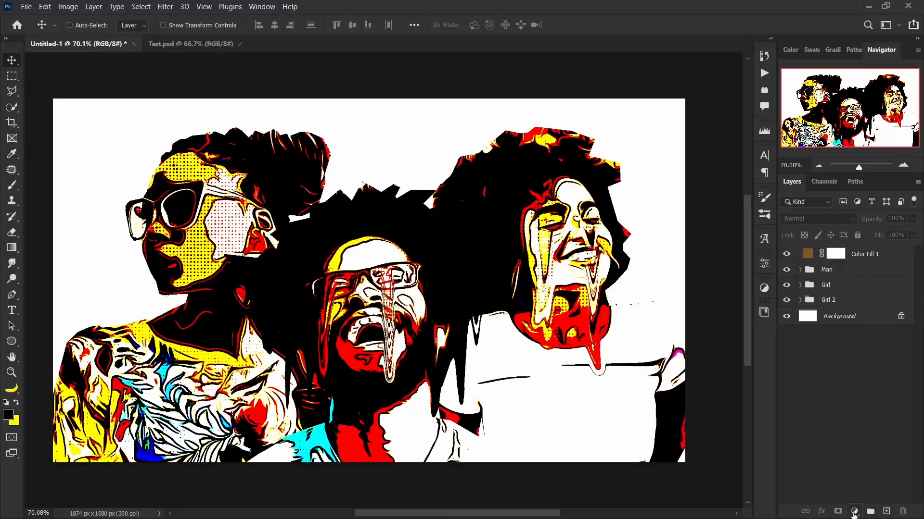
{"action": "left_click", "coordinate": [854, 512]}
{"action": "left_click", "coordinate": [860, 499]}
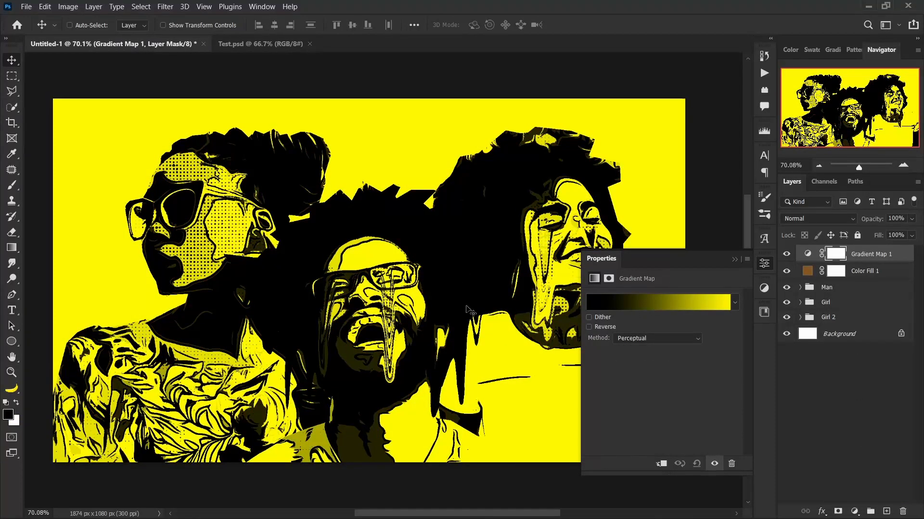
Add a colour stop at 20% to the gradient map's gradient and set its colour to f93b00.
{"action": "left_click", "coordinate": [680, 304]}
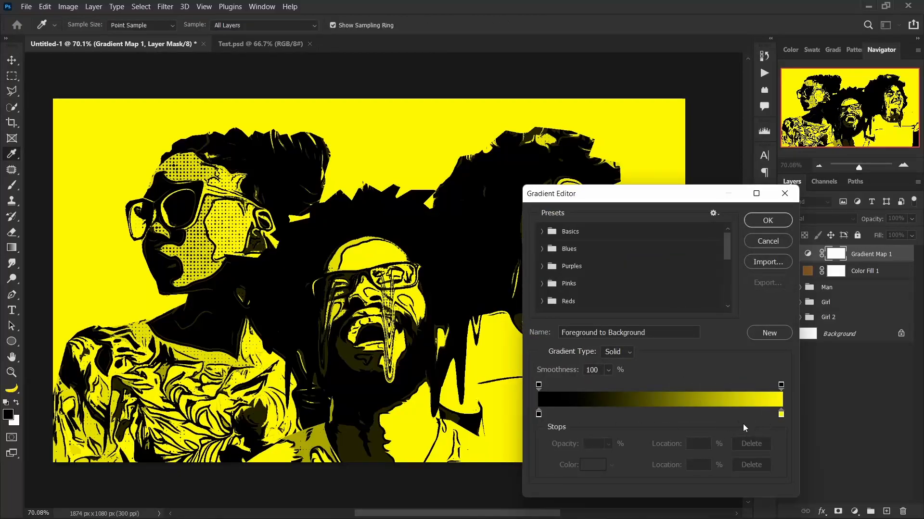
{"action": "left_click", "coordinate": [599, 414]}
{"action": "left_click_drag", "start_coordinate": [600, 417], "coordinate": [591, 417]}
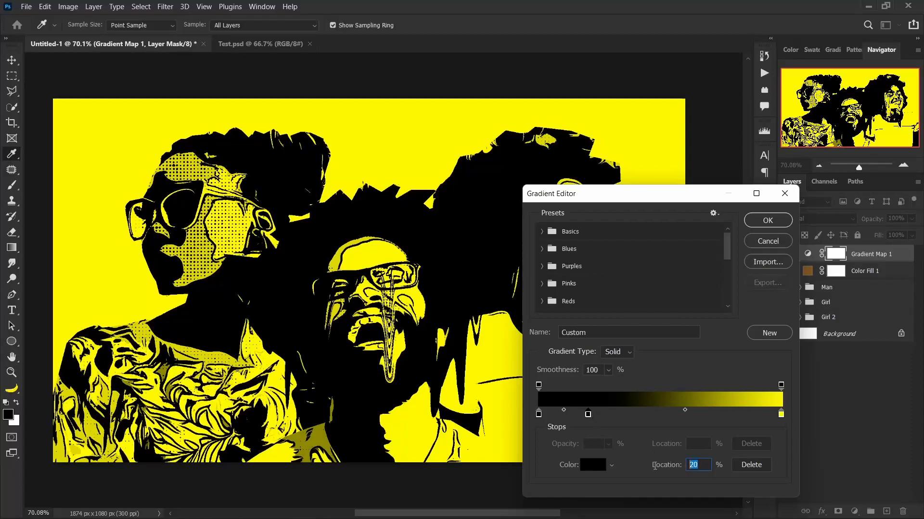
{"action": "type", "text": "20"}
{"action": "left_click", "coordinate": [593, 467]}
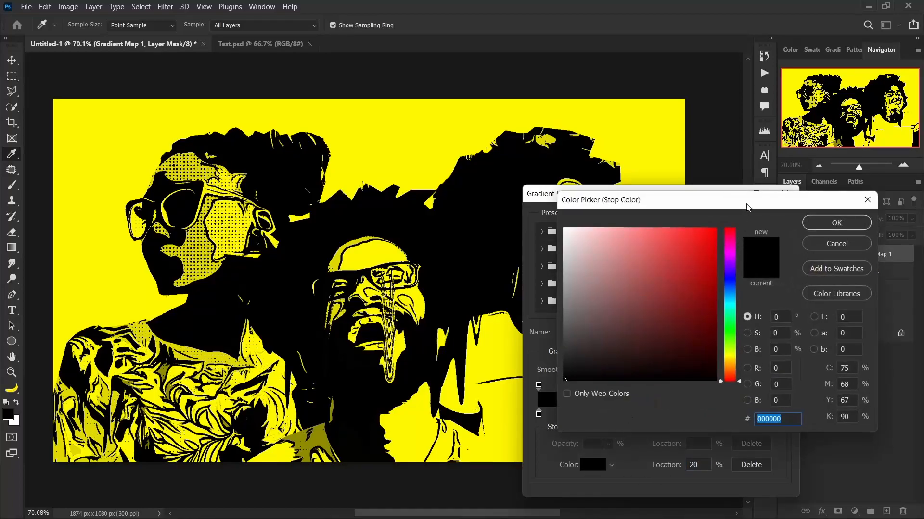
{"action": "left_click_drag", "start_coordinate": [748, 209], "coordinate": [718, 207]}
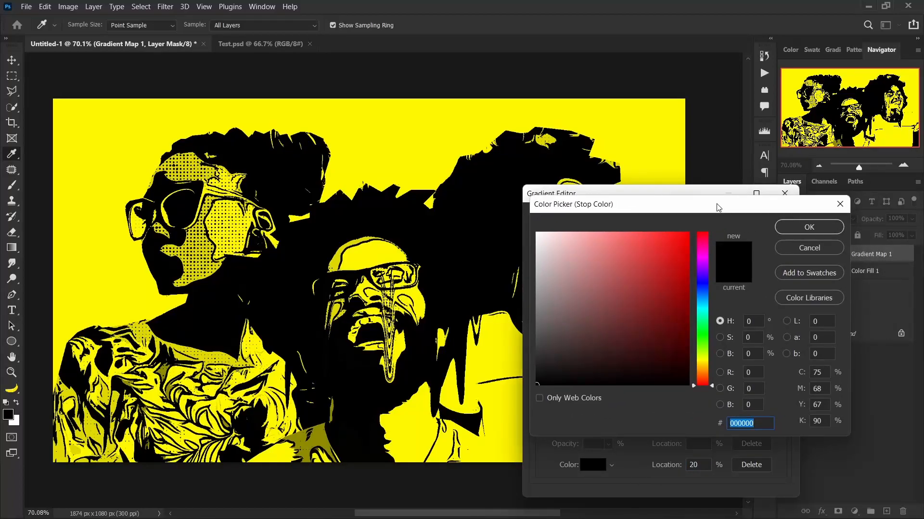
{"action": "type", "text": "f9"}
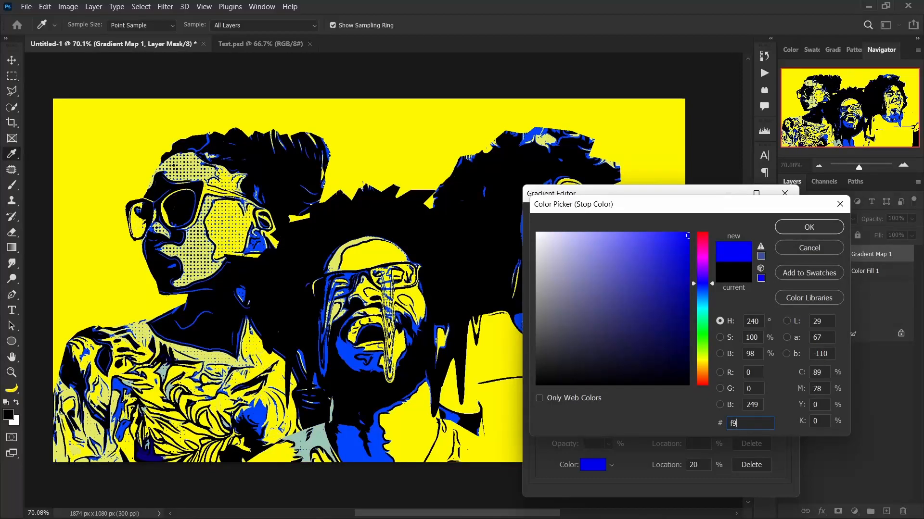
{"action": "type", "text": "3b"}
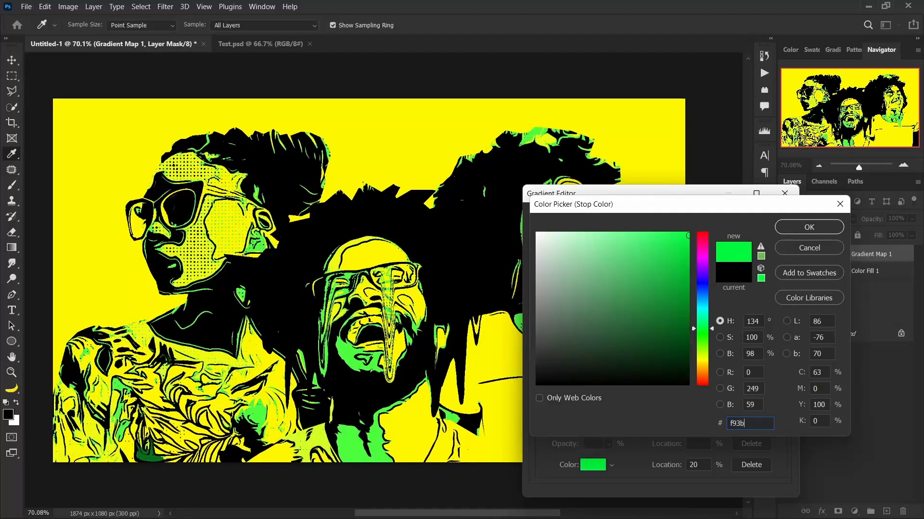
{"action": "type", "text": "00"}
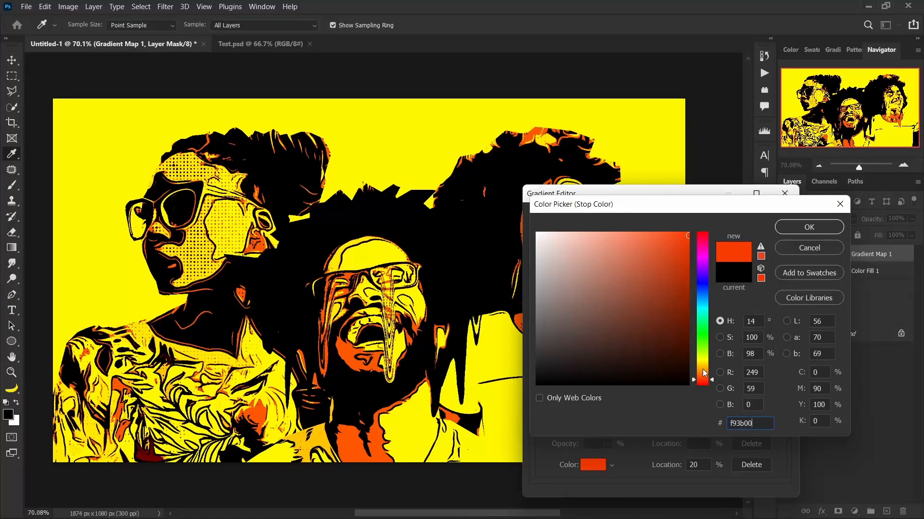
{"action": "left_click", "coordinate": [802, 230]}
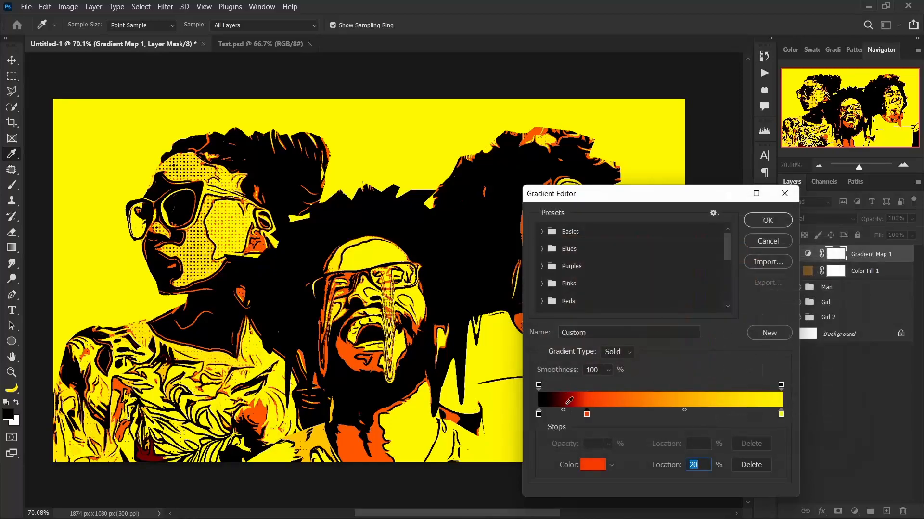
Add a gradient colour stop at 40% and set its colour to ff0000.
{"action": "left_click", "coordinate": [635, 414]}
{"action": "left_click_drag", "start_coordinate": [637, 415], "coordinate": [640, 415]}
{"action": "type", "text": "40"}
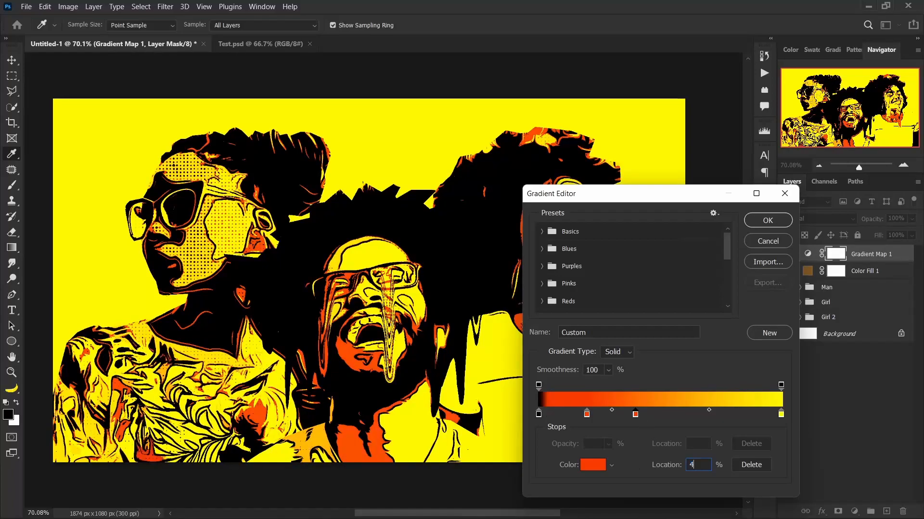
{"action": "left_click", "coordinate": [585, 466]}
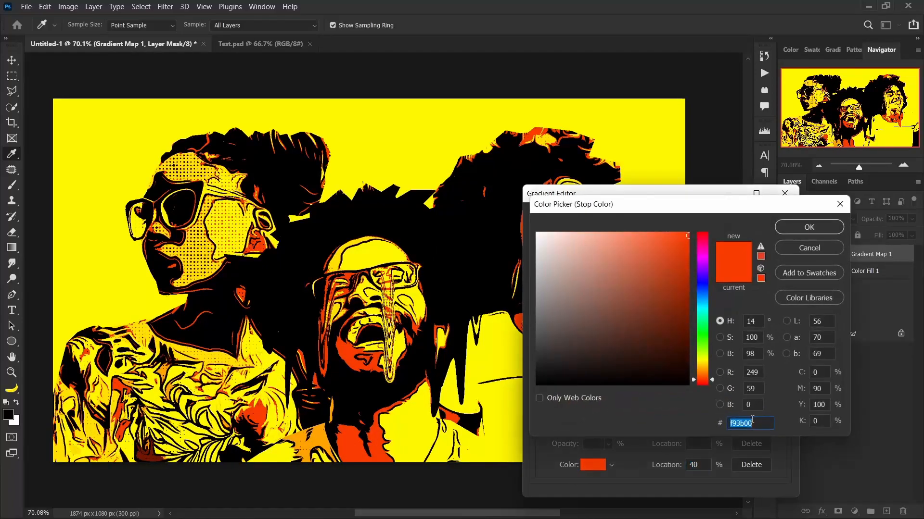
{"action": "type", "text": "ff0000"}
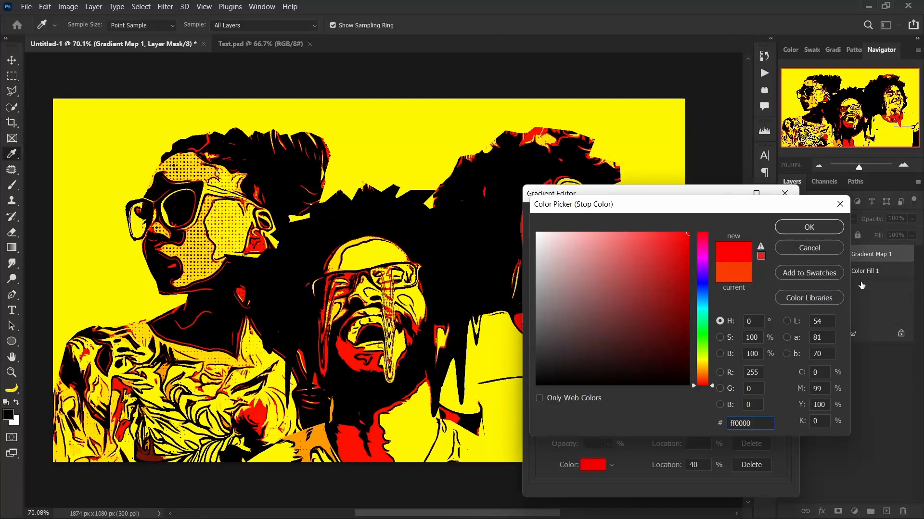
{"action": "left_click", "coordinate": [810, 228]}
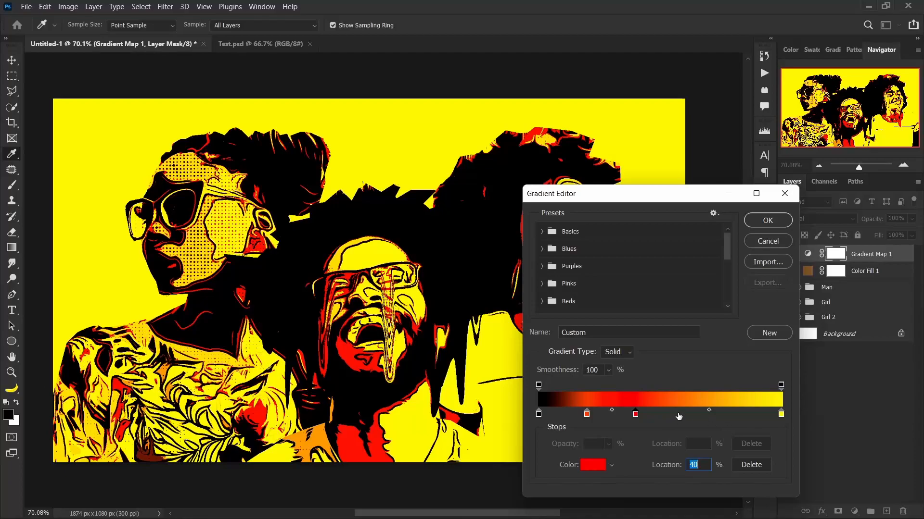
Add a gradient colour stop at 60% and set its colour to 36ff00.
{"action": "left_click", "coordinate": [678, 414]}
{"action": "type", "text": "60"}
{"action": "left_click", "coordinate": [589, 470]}
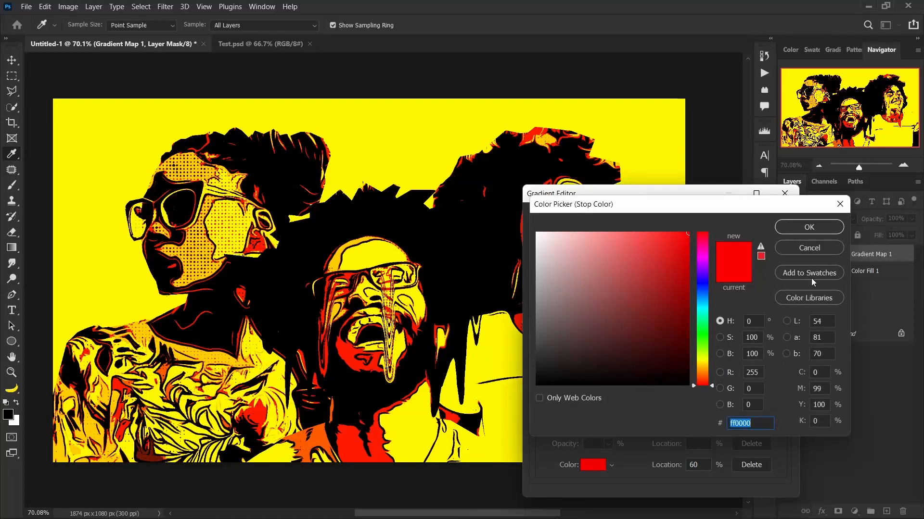
{"action": "left_click_drag", "start_coordinate": [684, 208], "coordinate": [678, 200]}
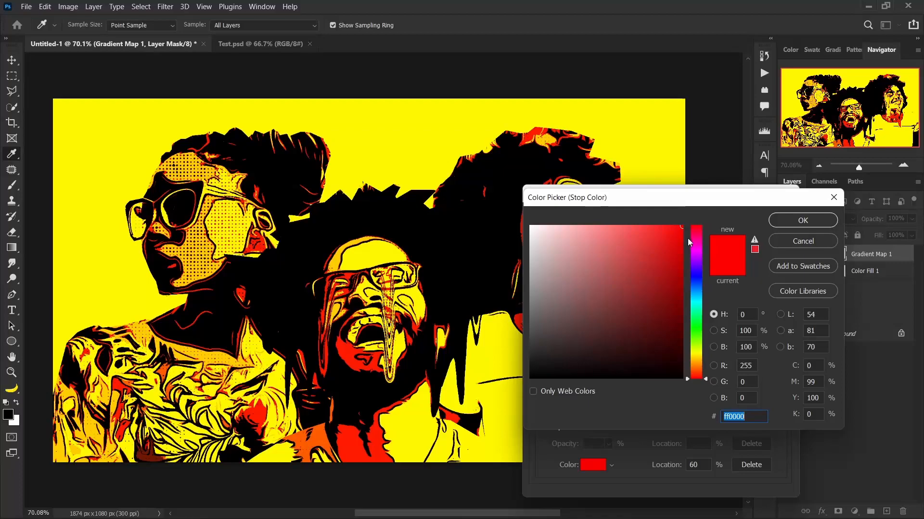
{"action": "type", "text": "26"}
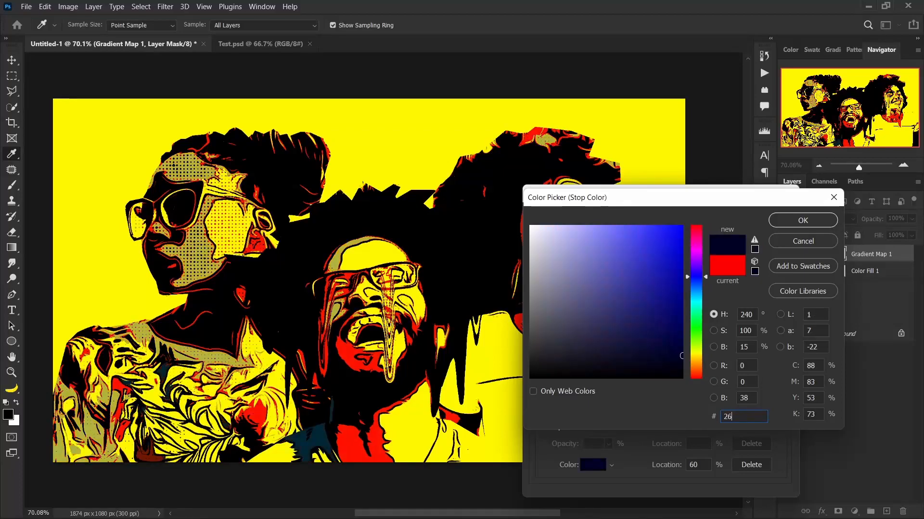
{"action": "type", "text": "ff00"}
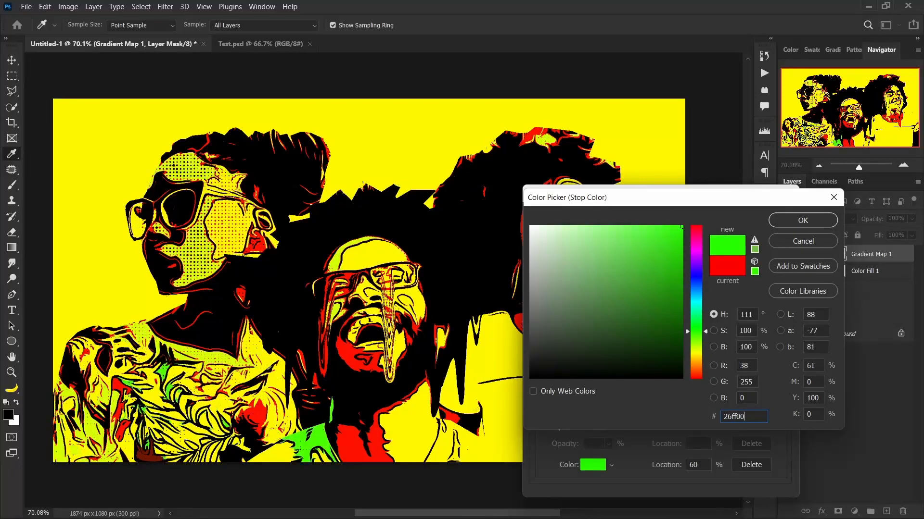
{"action": "left_click", "coordinate": [789, 224]}
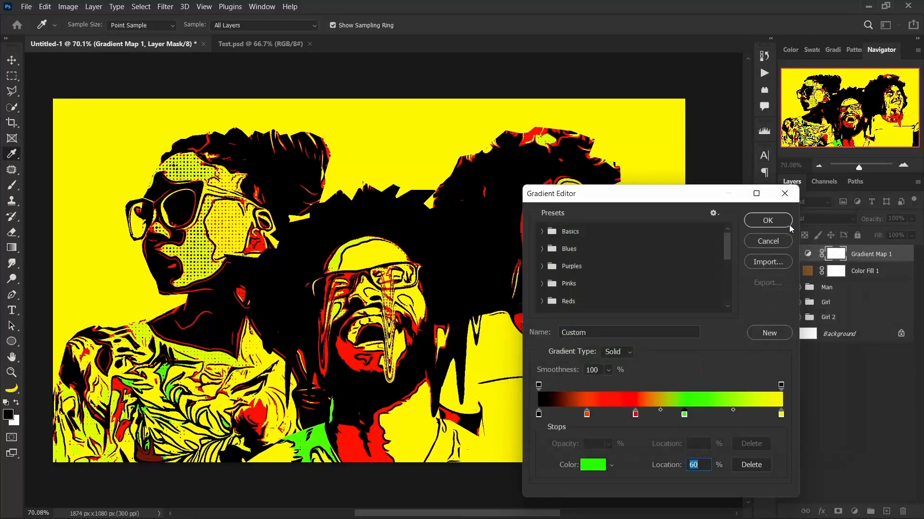
{"action": "left_click", "coordinate": [593, 465]}
{"action": "left_click", "coordinate": [727, 417]}
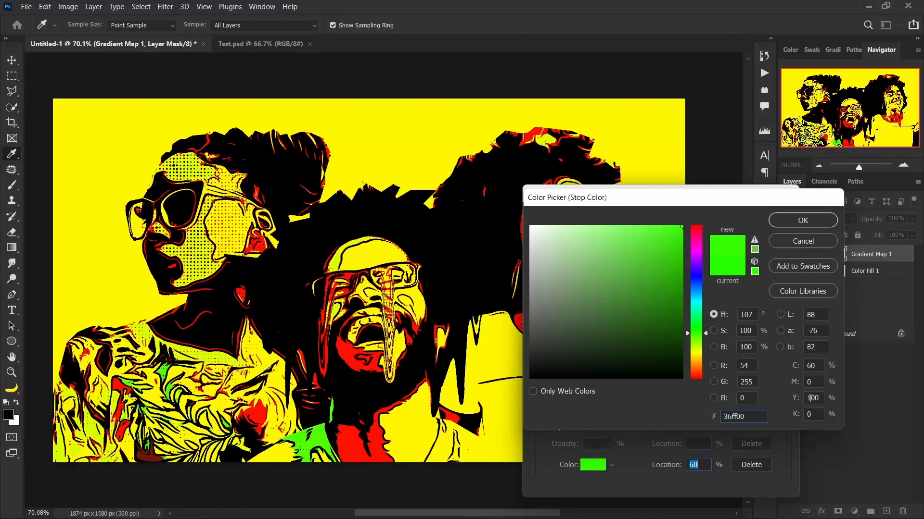
{"action": "key", "text": "Return"}
Add a gradient colour stop at 80% and set its colour to 00ffc6.
{"action": "left_click", "coordinate": [728, 417]}
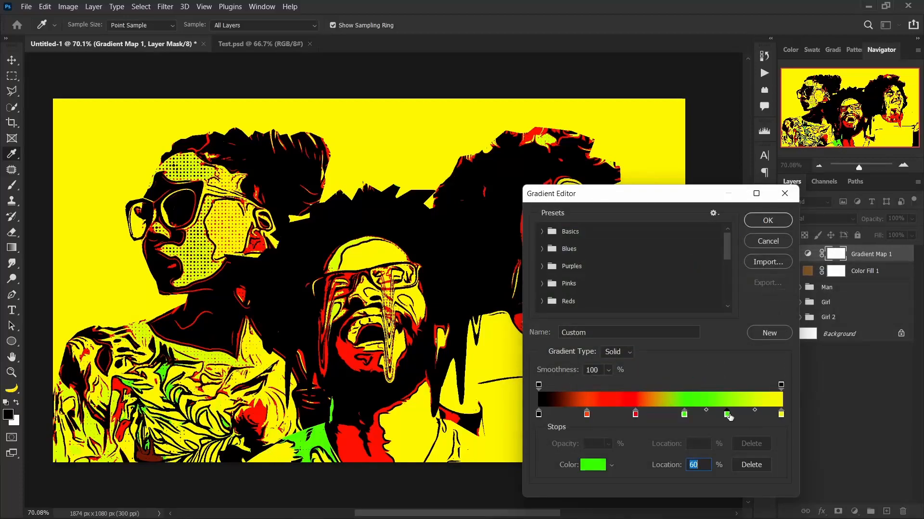
{"action": "type", "text": "80"}
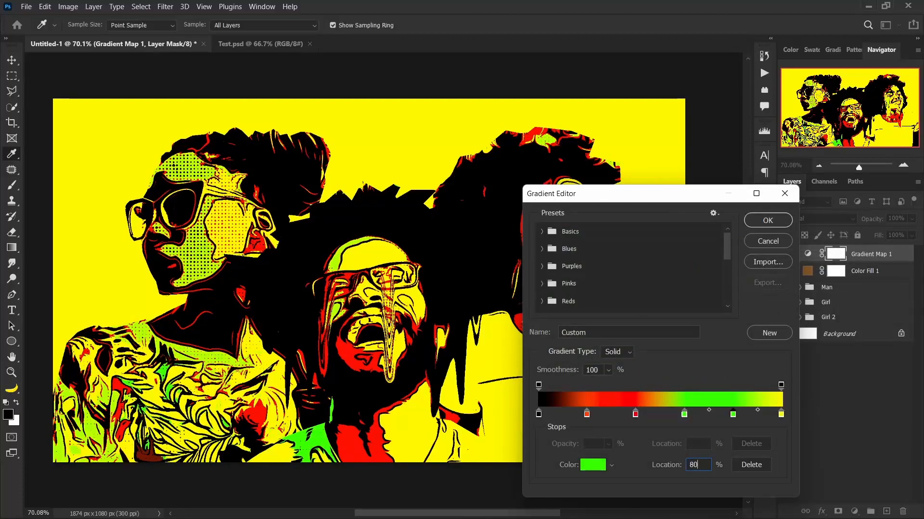
{"action": "left_click", "coordinate": [595, 468]}
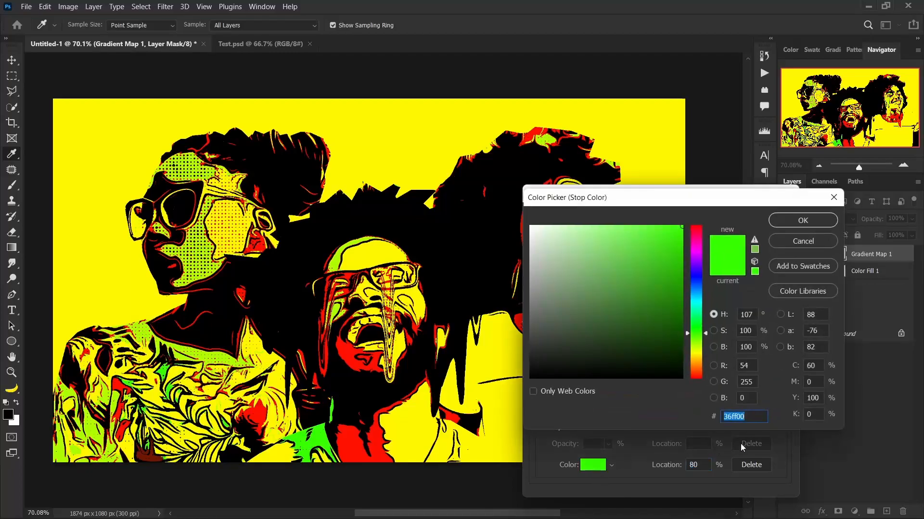
{"action": "type", "text": "00ff"}
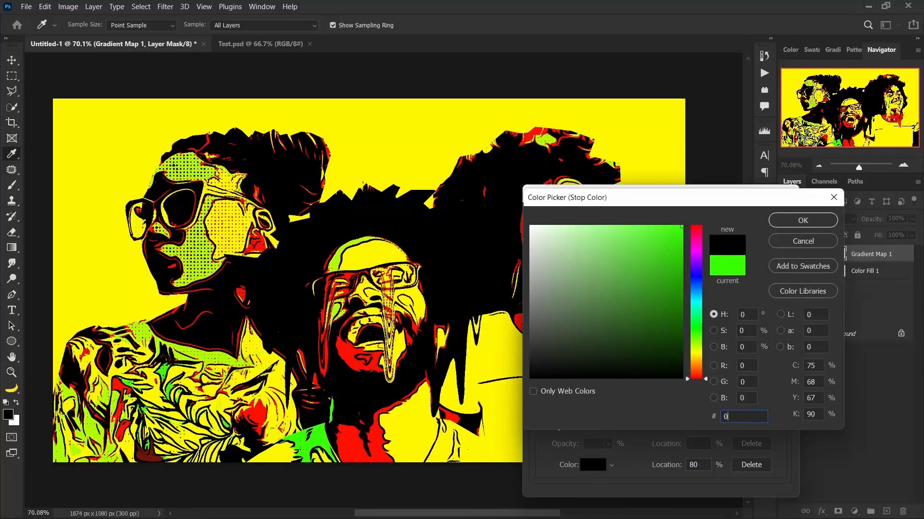
{"action": "type", "text": "c6"}
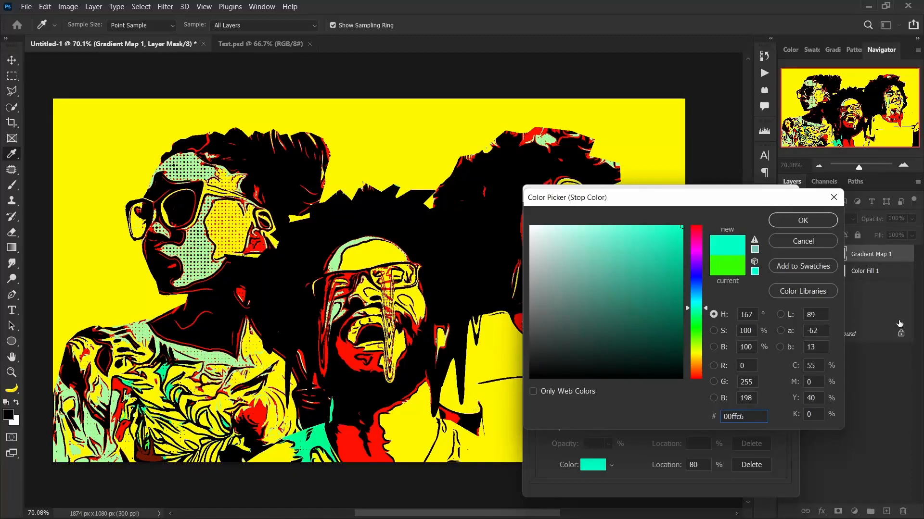
{"action": "left_click", "coordinate": [803, 220]}
Confirm fff600 as the gradient's end stop colour, apply the edited gradient map and close the Test.psd document.
{"action": "left_click", "coordinate": [782, 416]}
{"action": "left_click", "coordinate": [598, 470]}
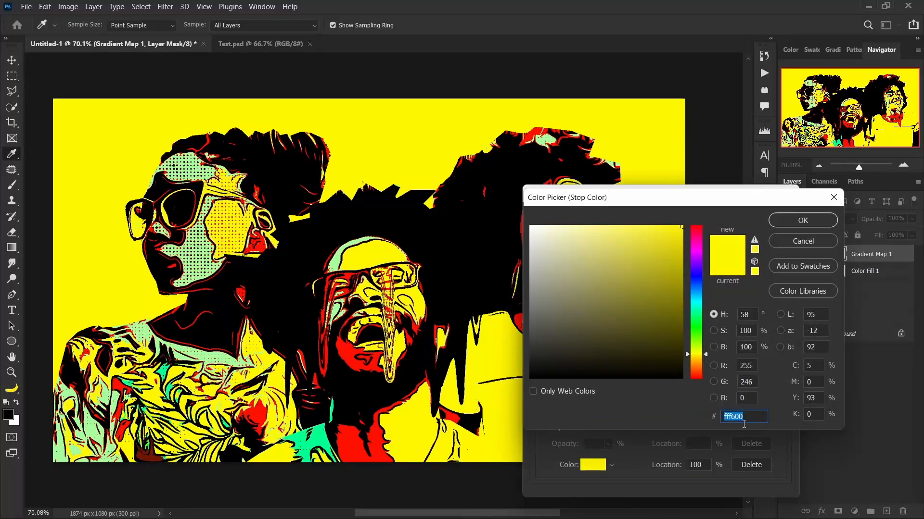
{"action": "left_click", "coordinate": [815, 221]}
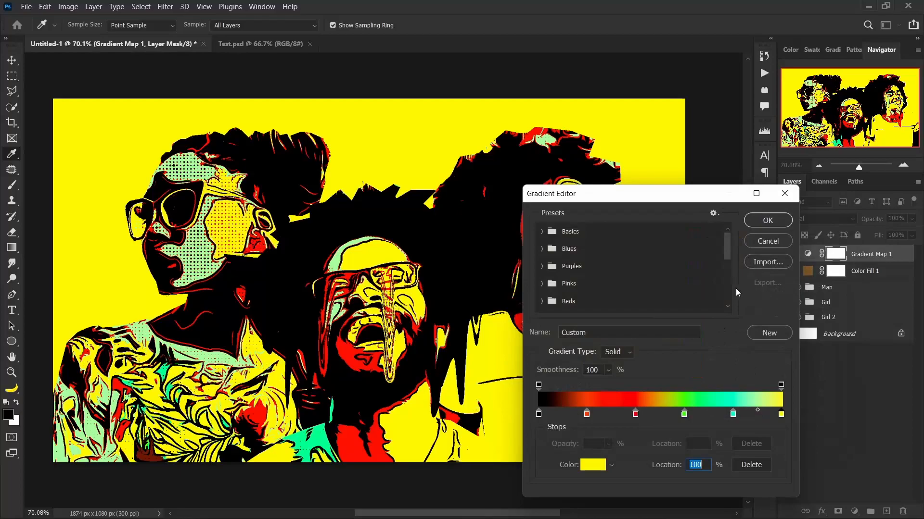
{"action": "left_click", "coordinate": [759, 221]}
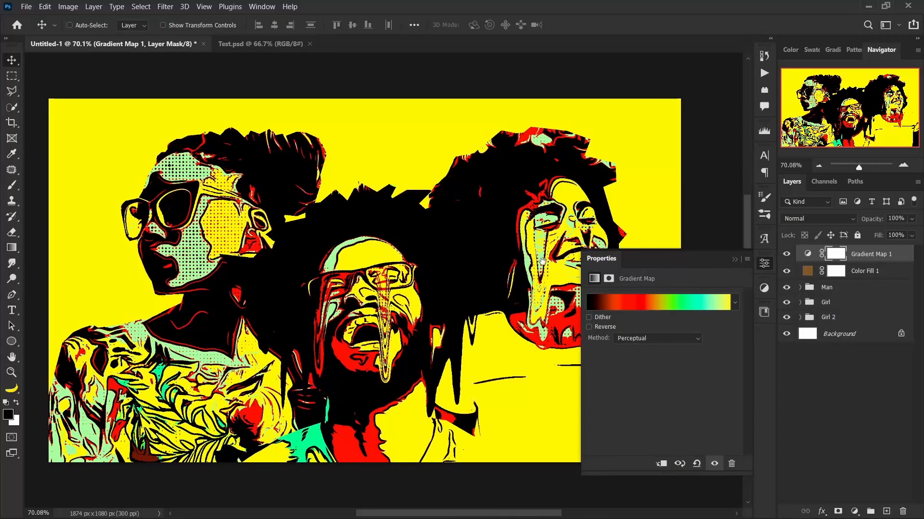
{"action": "left_click_drag", "start_coordinate": [542, 261], "coordinate": [468, 273]}
{"action": "left_click", "coordinate": [733, 260]}
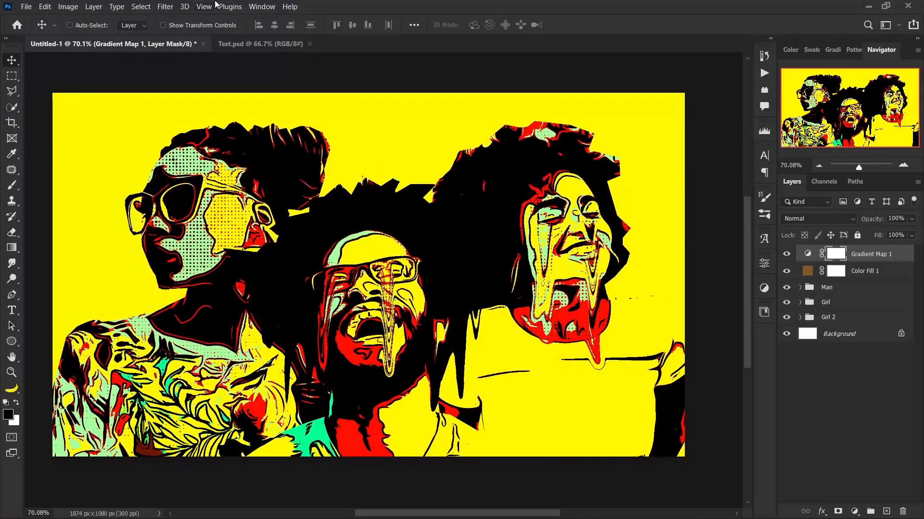
{"action": "left_click", "coordinate": [309, 44]}
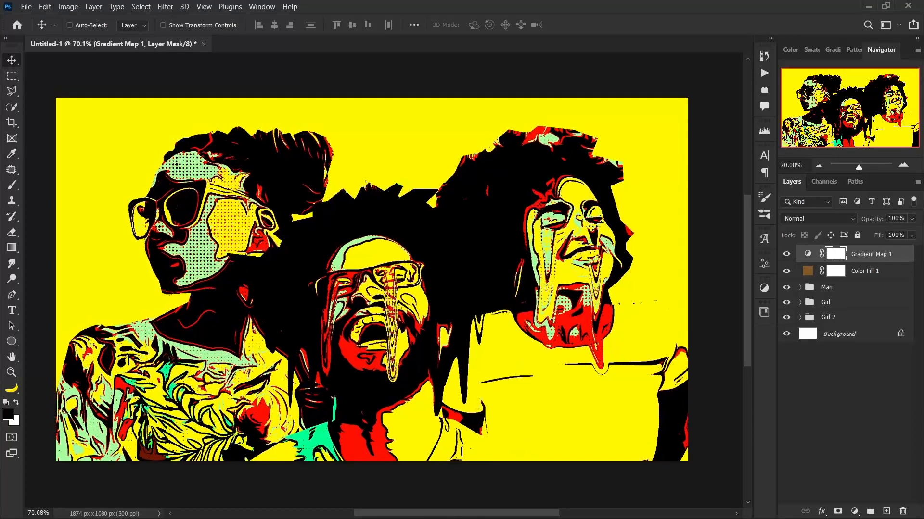
Place the city skyline photo pexels-pixabay-302769 from the Assets folder into the artwork.
{"action": "mouse_move", "coordinate": [449, 514]}
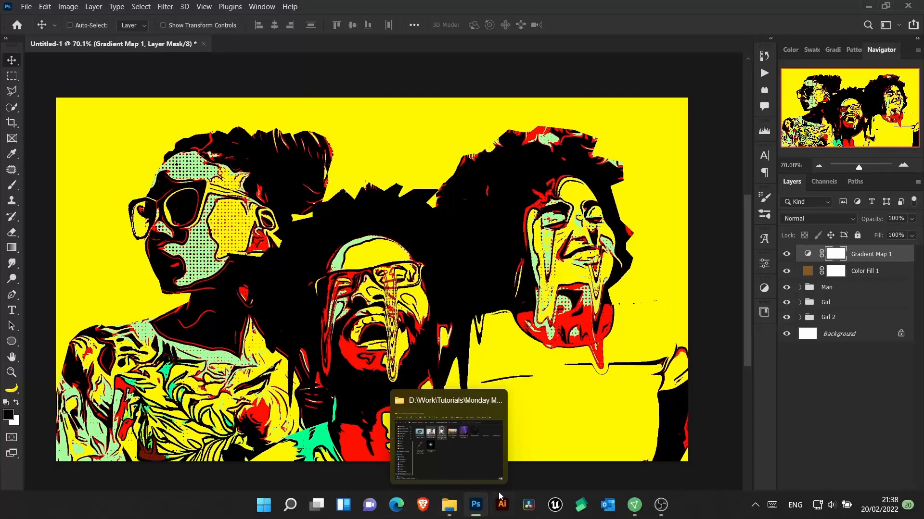
{"action": "left_click", "coordinate": [450, 516]}
{"action": "left_click_drag", "start_coordinate": [505, 166], "coordinate": [94, 255]}
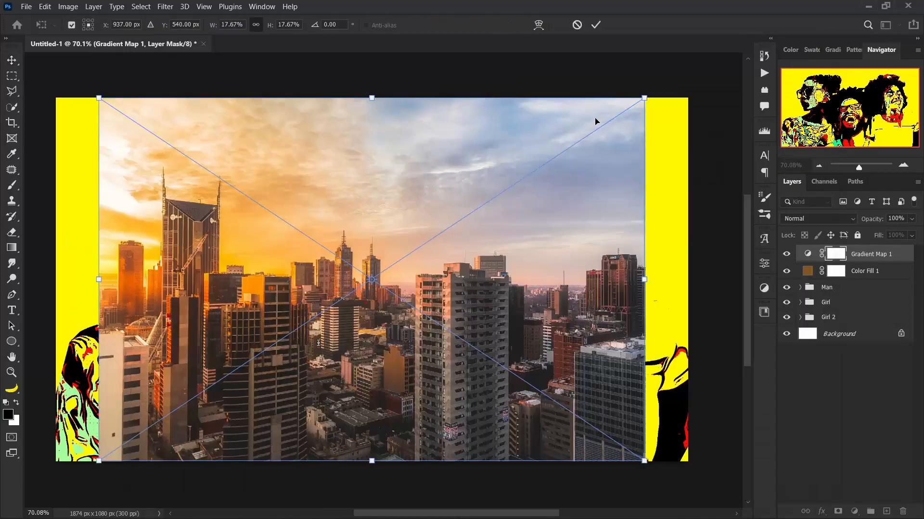
{"action": "left_click", "coordinate": [598, 25]}
Scale the skyline to 21.45%, shift it up to fill the canvas and move its layer directly above Background.
{"action": "key", "text": "ctrl+t"}
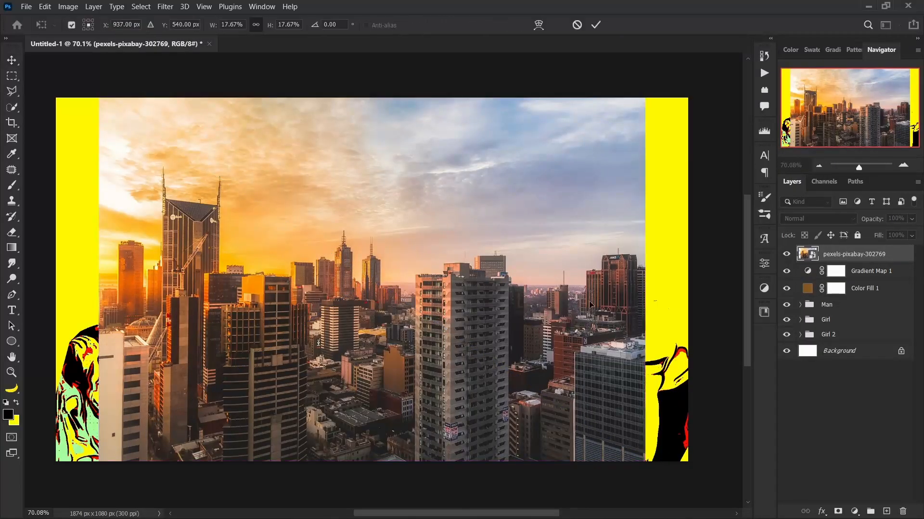
{"action": "left_click_drag", "start_coordinate": [647, 278], "coordinate": [703, 287]}
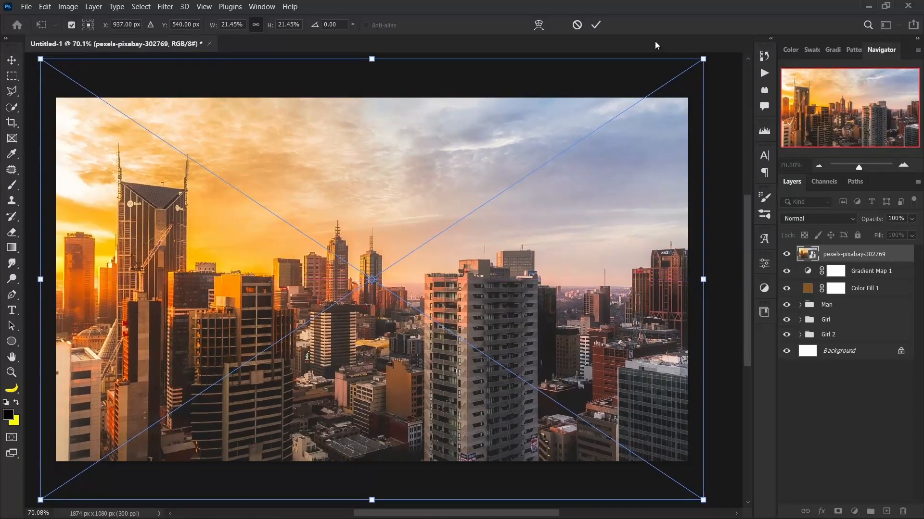
{"action": "left_click_drag", "start_coordinate": [589, 191], "coordinate": [592, 150]}
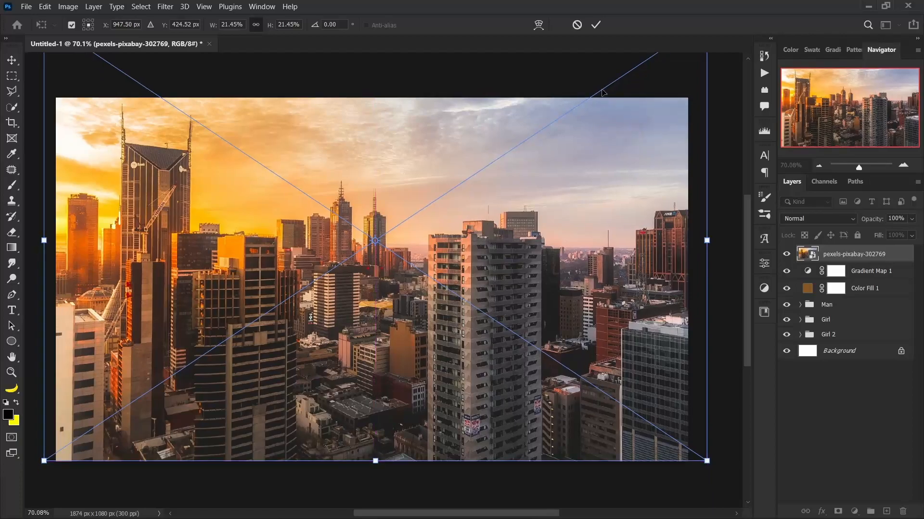
{"action": "left_click", "coordinate": [596, 25]}
{"action": "left_click_drag", "start_coordinate": [899, 259], "coordinate": [893, 346]}
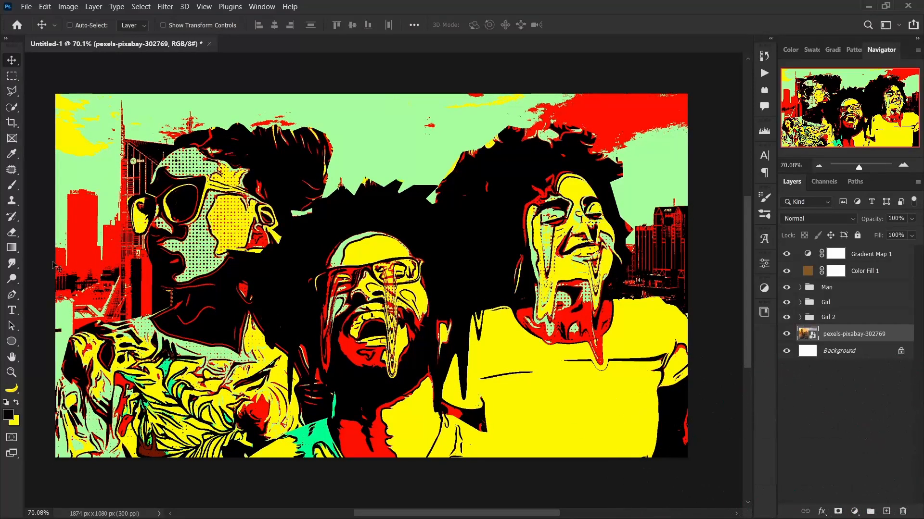
{"action": "left_click_drag", "start_coordinate": [253, 282], "coordinate": [219, 294]}
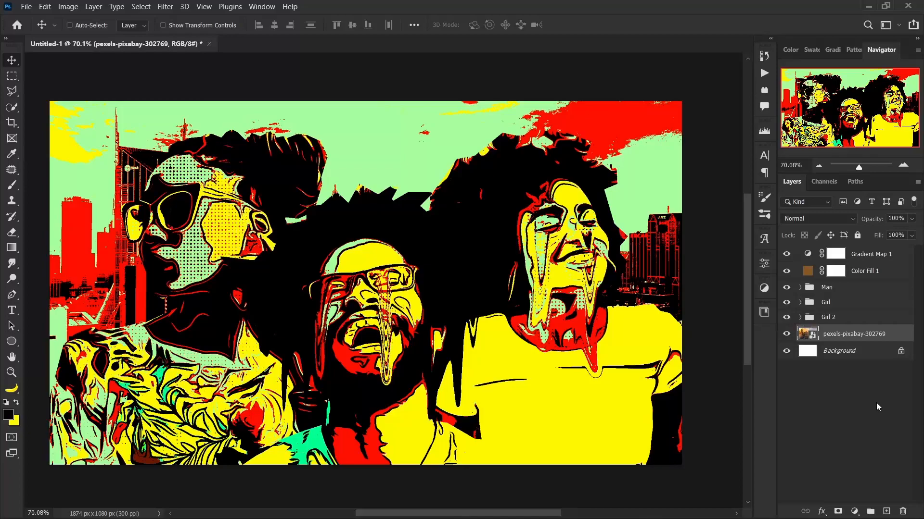
Duplicate the skyline layer and set the copy's blend mode to Screen.
{"action": "key", "text": "ctrl+j"}
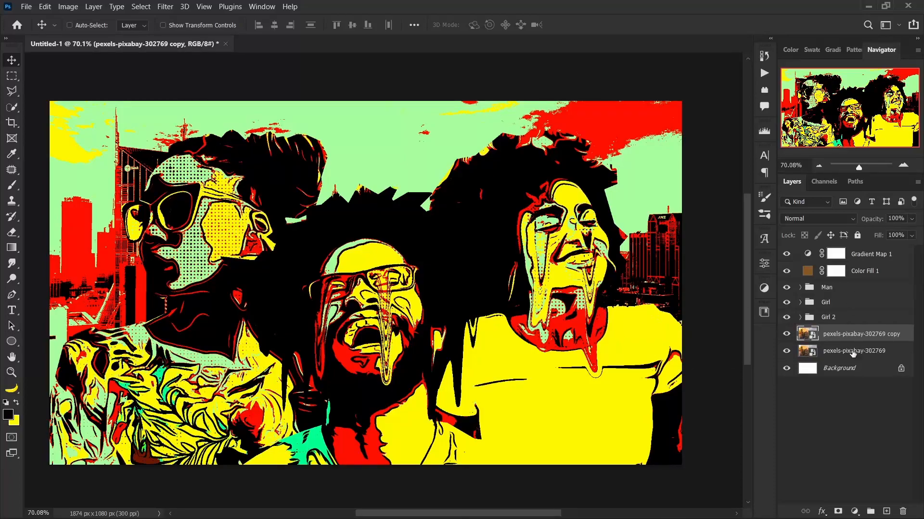
{"action": "left_click", "coordinate": [845, 228]}
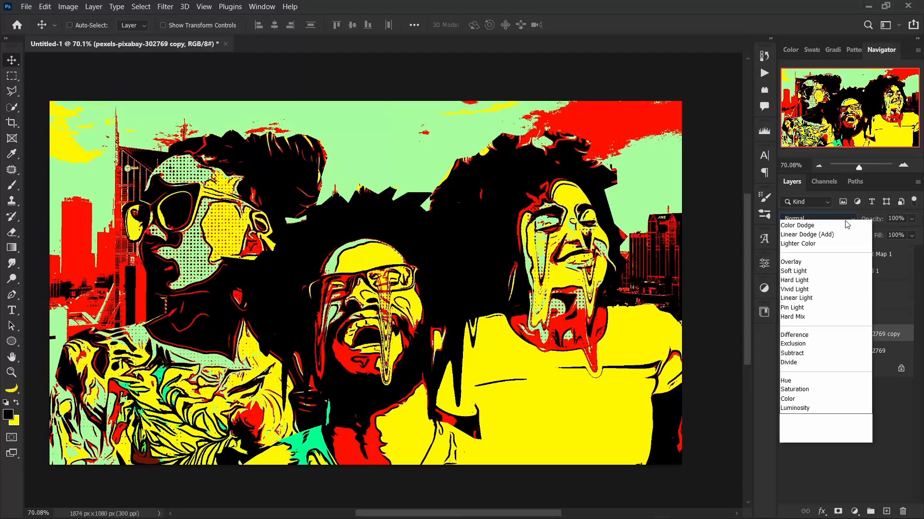
{"action": "left_click", "coordinate": [817, 317]}
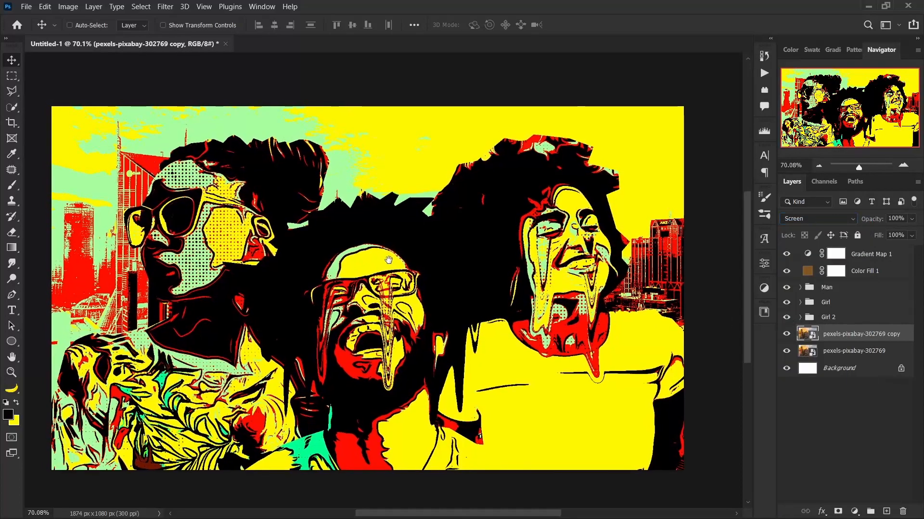
{"action": "left_click", "coordinate": [822, 381]}
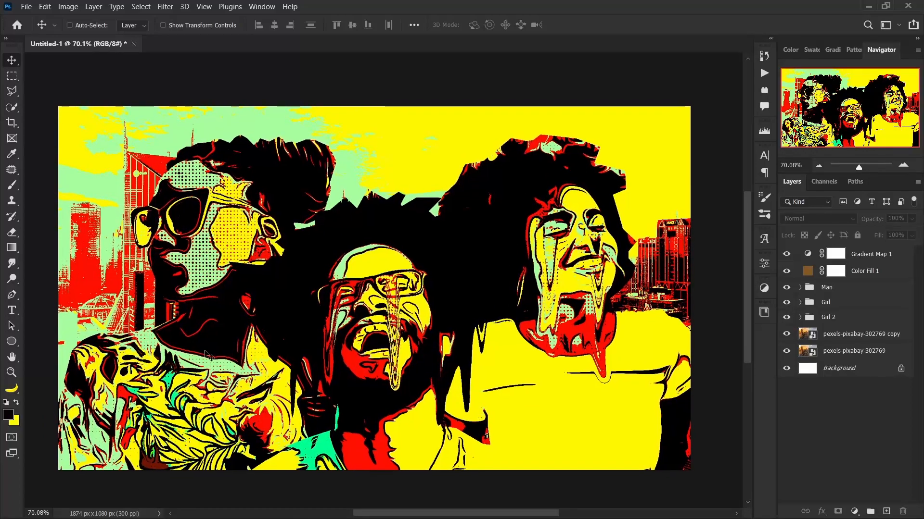
Place the halftone dot texture pngegg (9) from the Assets folder and rotate it 90°.
{"action": "mouse_move", "coordinate": [317, 518]}
{"action": "left_click", "coordinate": [449, 506]}
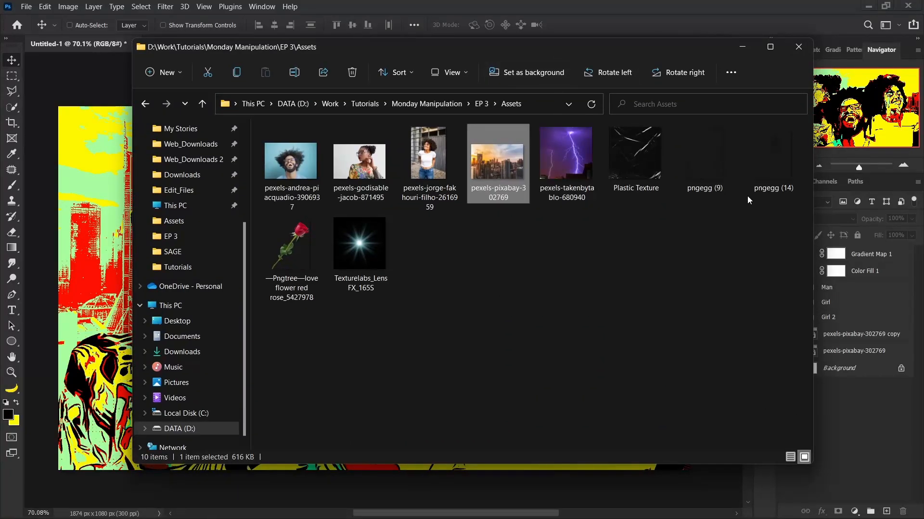
{"action": "left_click_drag", "start_coordinate": [713, 159], "coordinate": [53, 287]}
{"action": "left_click_drag", "start_coordinate": [527, 177], "coordinate": [462, 352]}
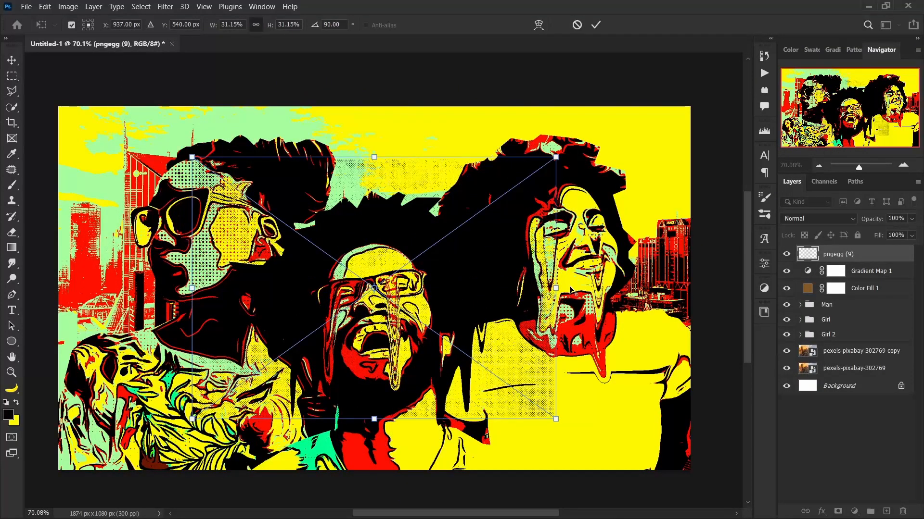
Enlarge the halftone texture to cover the whole canvas and move its layer below Color Fill 1.
{"action": "left_click_drag", "start_coordinate": [557, 288], "coordinate": [696, 313]}
{"action": "key", "text": "Return"}
{"action": "left_click_drag", "start_coordinate": [904, 261], "coordinate": [902, 298]}
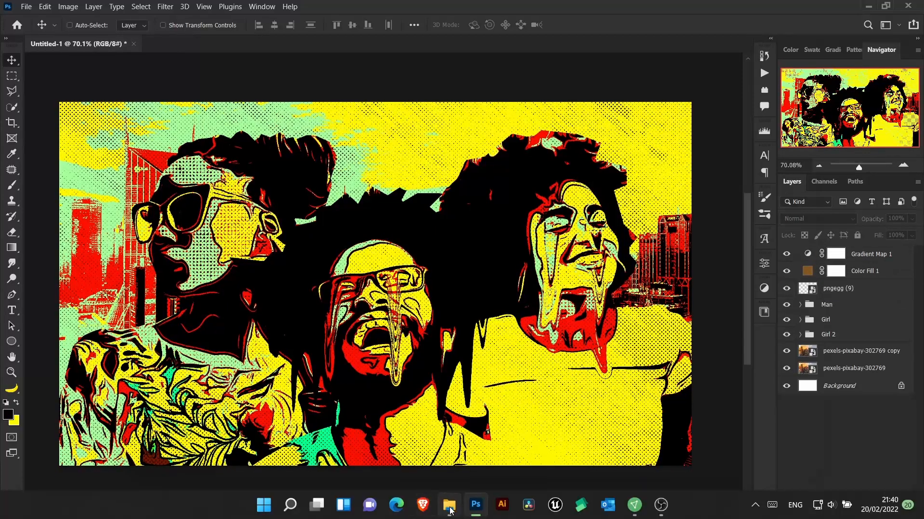
Place the lightning photo pexels-takenbytablo-680940 from the Assets folder and set its blend mode to Screen.
{"action": "left_click", "coordinate": [448, 507]}
{"action": "left_click_drag", "start_coordinate": [496, 47], "coordinate": [504, 45]}
{"action": "left_click_drag", "start_coordinate": [575, 156], "coordinate": [93, 283]}
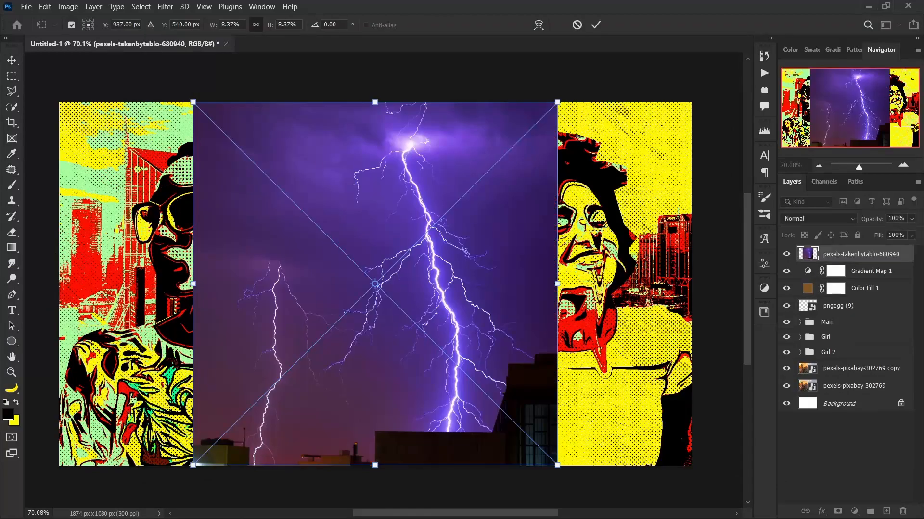
{"action": "left_click", "coordinate": [596, 23]}
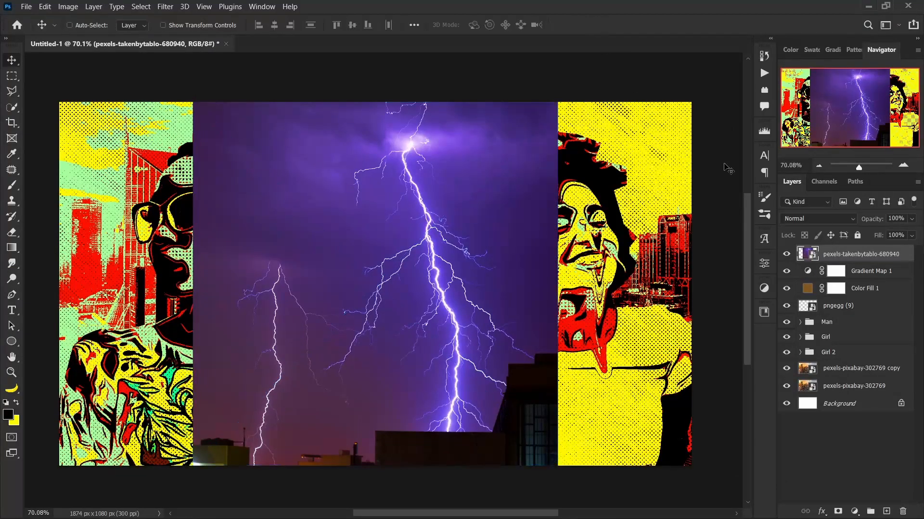
{"action": "left_click", "coordinate": [847, 219]}
{"action": "left_click", "coordinate": [813, 315]}
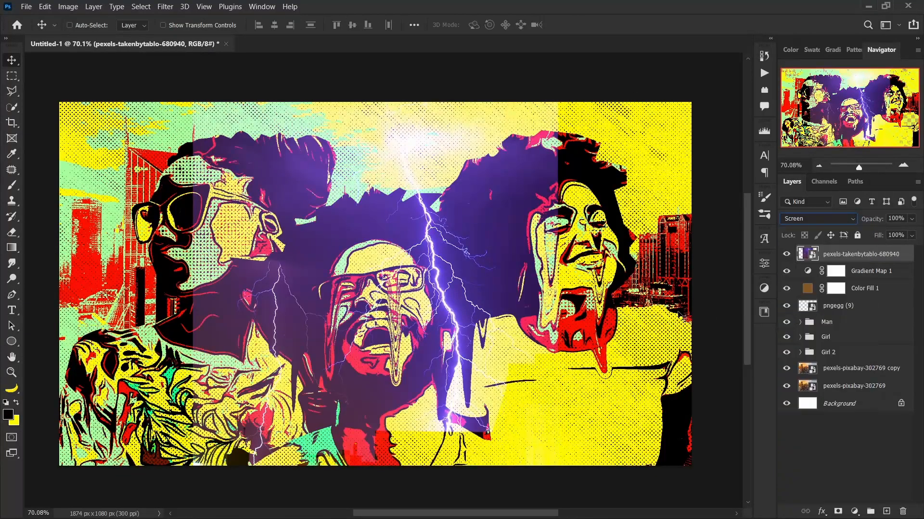
Rotate the lightning and enlarge it to about 10.7% so the main bolt runs diagonally between the man and the right-hand woman.
{"action": "key", "text": "ctrl+t"}
{"action": "left_click_drag", "start_coordinate": [607, 155], "coordinate": [604, 301]}
{"action": "left_click_drag", "start_coordinate": [484, 144], "coordinate": [515, 102]}
{"action": "left_click_drag", "start_coordinate": [268, 436], "coordinate": [235, 478]}
{"action": "left_click_drag", "start_coordinate": [379, 403], "coordinate": [388, 403]}
{"action": "left_click", "coordinate": [596, 25]}
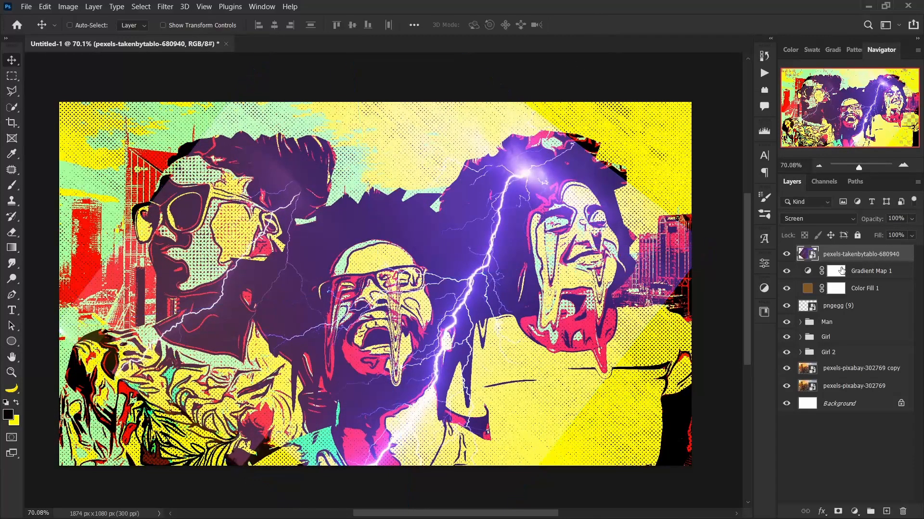
Move the lightning layer below pngegg (9) and refine its placement with a rotation of about 34°.
{"action": "left_click_drag", "start_coordinate": [889, 258], "coordinate": [872, 317]}
{"action": "left_click_drag", "start_coordinate": [510, 219], "coordinate": [516, 208]}
{"action": "key", "text": "ctrl+t"}
{"action": "left_click_drag", "start_coordinate": [733, 204], "coordinate": [727, 183]}
{"action": "left_click_drag", "start_coordinate": [629, 230], "coordinate": [631, 224]}
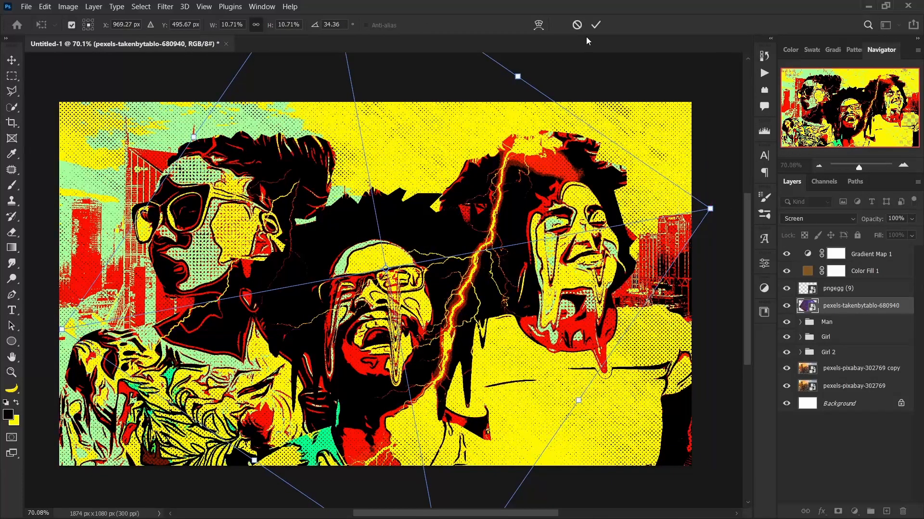
{"action": "left_click", "coordinate": [596, 25]}
{"action": "left_click_drag", "start_coordinate": [340, 226], "coordinate": [355, 244]}
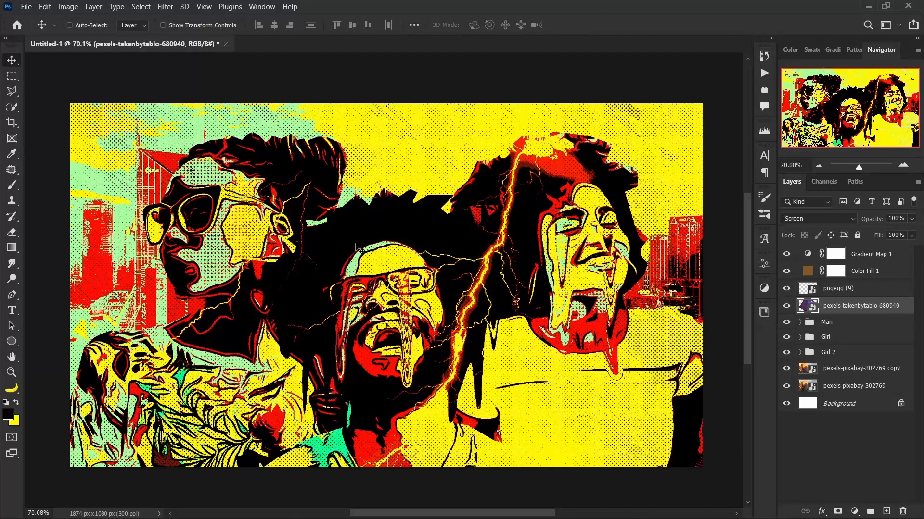
Place the lens flare image Texturelabs_LensFX_165S above the lightning layer and set its blend mode to Screen.
{"action": "left_click", "coordinate": [448, 513]}
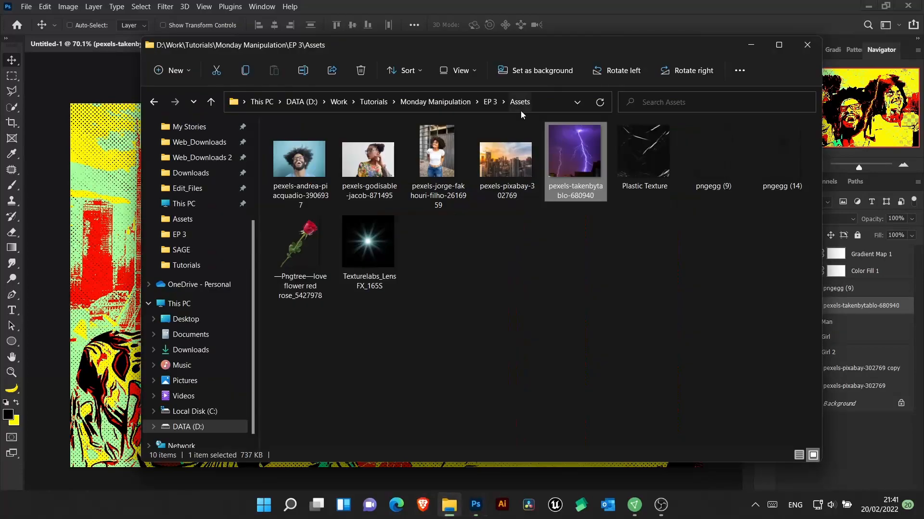
{"action": "left_click_drag", "start_coordinate": [368, 243], "coordinate": [73, 296]}
{"action": "left_click", "coordinate": [600, 20]}
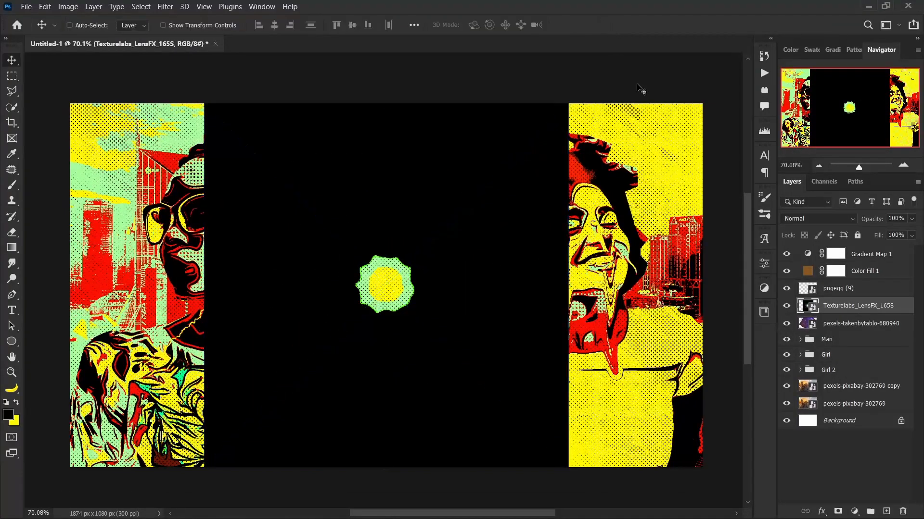
{"action": "left_click", "coordinate": [817, 219]}
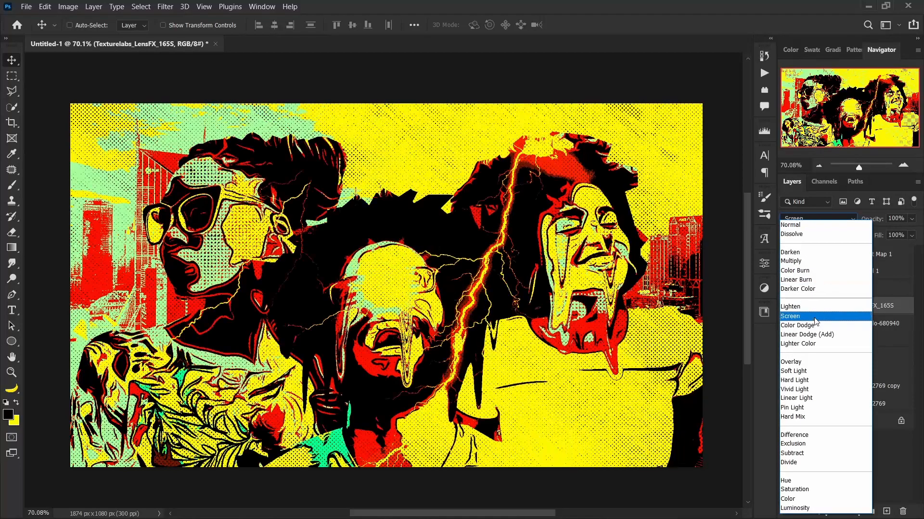
{"action": "left_click", "coordinate": [808, 314]}
Position and resize the lens flare between the left-hand woman and the man, and place a duplicate over the lightning bolt.
{"action": "left_click_drag", "start_coordinate": [355, 302], "coordinate": [289, 288]}
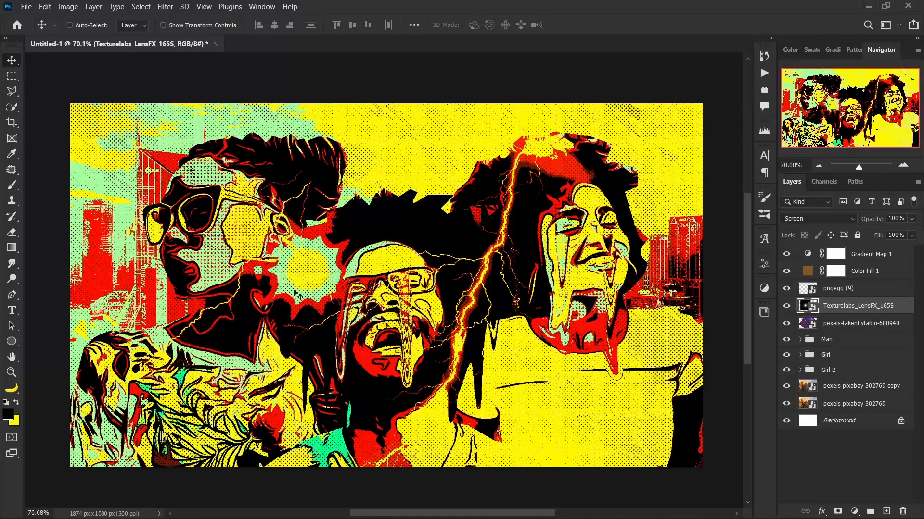
{"action": "key", "text": "ctrl+t"}
{"action": "left_click_drag", "start_coordinate": [496, 272], "coordinate": [438, 273]}
{"action": "left_click_drag", "start_coordinate": [370, 273], "coordinate": [469, 307]}
{"action": "key", "text": "Return"}
{"action": "left_click_drag", "start_coordinate": [373, 317], "coordinate": [360, 317]}
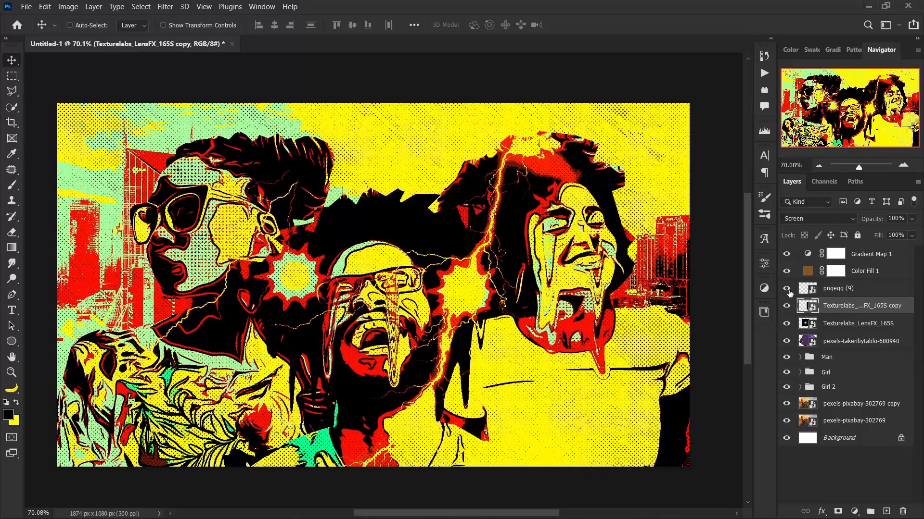
Place the red rose image above the lens flare layers, scaling it to 7.37% and rotating it upright above the man's hair.
{"action": "left_click", "coordinate": [448, 506]}
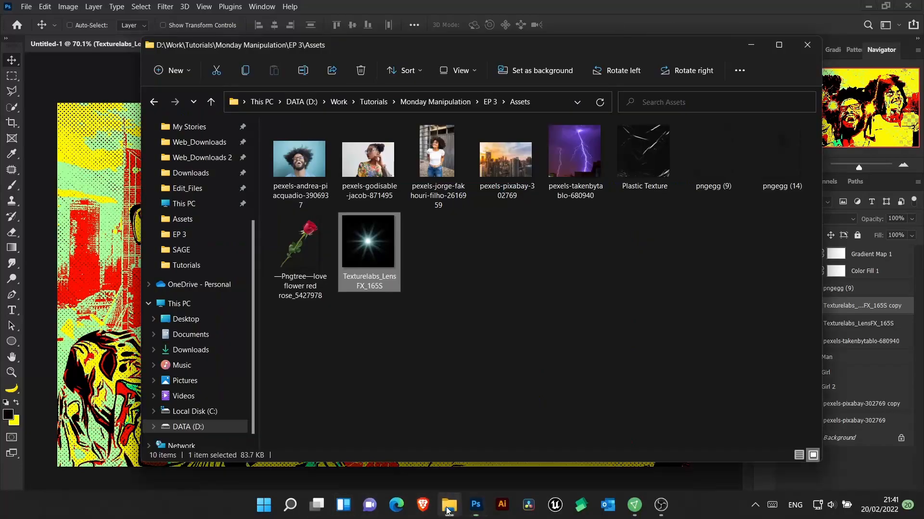
{"action": "left_click_drag", "start_coordinate": [551, 47], "coordinate": [543, 48]}
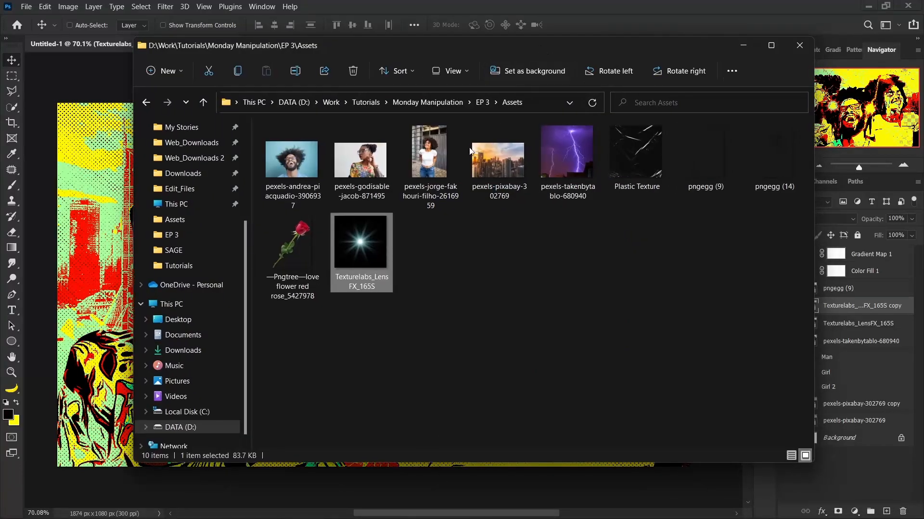
{"action": "left_click_drag", "start_coordinate": [293, 244], "coordinate": [130, 288]}
{"action": "left_click_drag", "start_coordinate": [541, 218], "coordinate": [469, 134]}
{"action": "left_click_drag", "start_coordinate": [489, 202], "coordinate": [415, 255]}
{"action": "left_click_drag", "start_coordinate": [381, 286], "coordinate": [387, 196]}
{"action": "left_click_drag", "start_coordinate": [399, 172], "coordinate": [397, 165]}
{"action": "key", "text": "Return"}
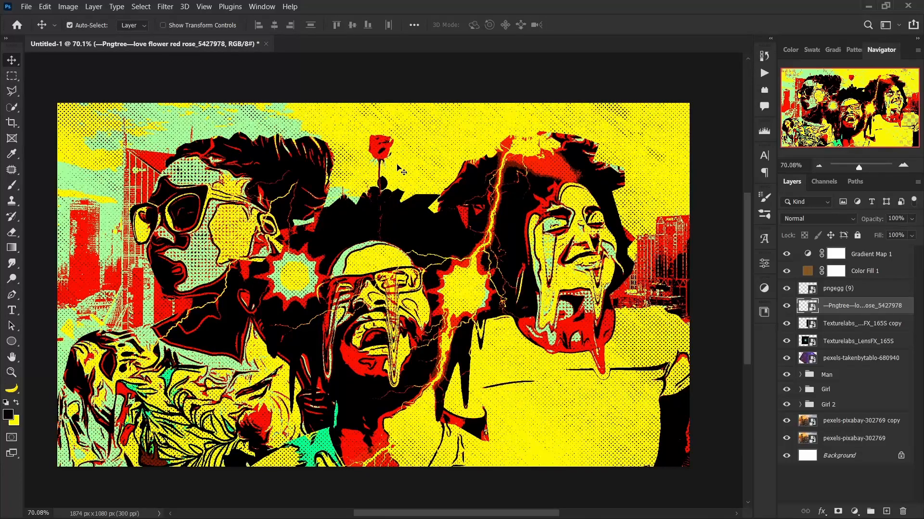
Duplicate the rose, then flip the lower rose layer horizontally and rotate it to lean outward on the left-hand woman's side.
{"action": "key", "text": "ctrl+j"}
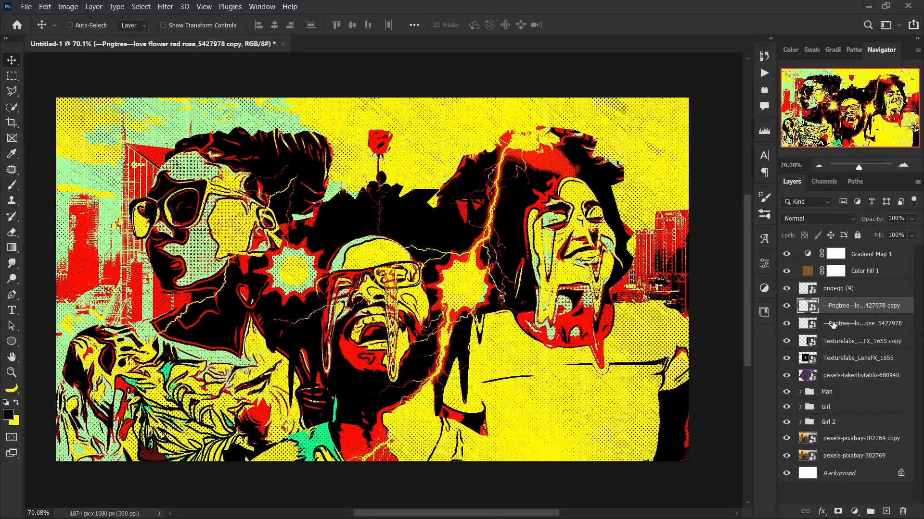
{"action": "left_click", "coordinate": [832, 324]}
{"action": "key", "text": "ctrl+t"}
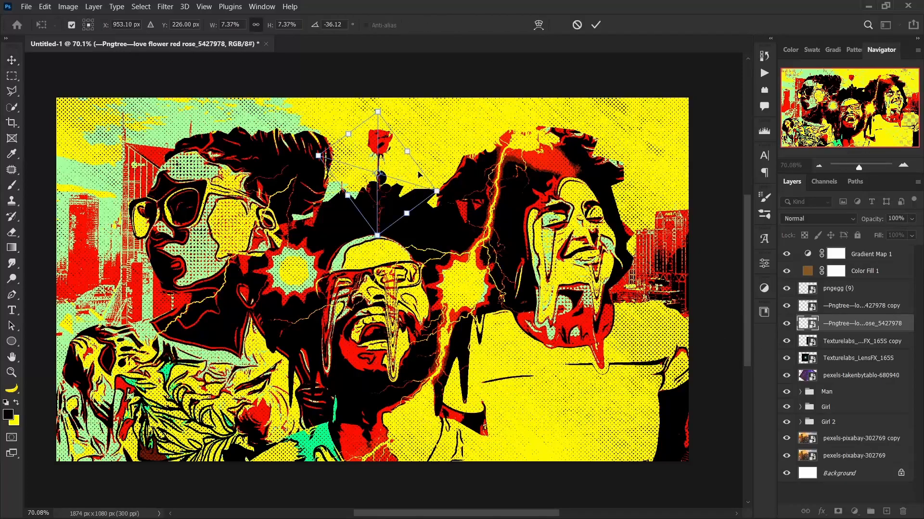
{"action": "left_click_drag", "start_coordinate": [443, 166], "coordinate": [439, 152]}
{"action": "right_click", "coordinate": [419, 174]}
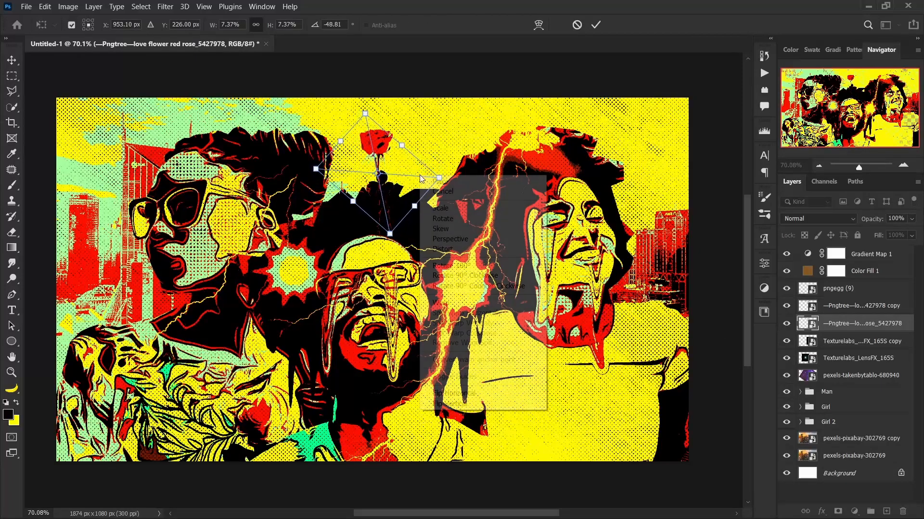
{"action": "left_click", "coordinate": [459, 393]}
{"action": "left_click_drag", "start_coordinate": [458, 155], "coordinate": [399, 135]}
{"action": "mouse_move", "coordinate": [391, 176]}
{"action": "left_mouse_down"}
{"action": "mouse_move", "coordinate": [425, 176]}
{"action": "mouse_move", "coordinate": [381, 177]}
{"action": "left_mouse_up"}
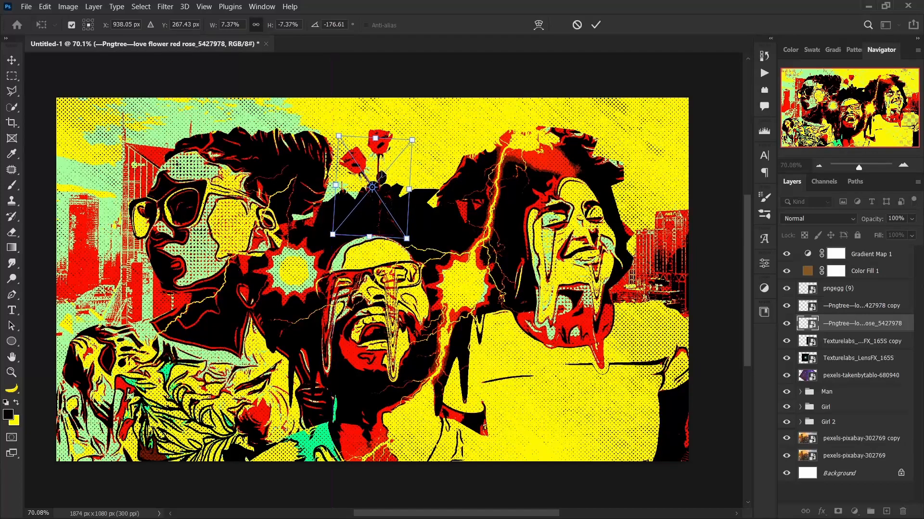
{"action": "key", "text": "Return"}
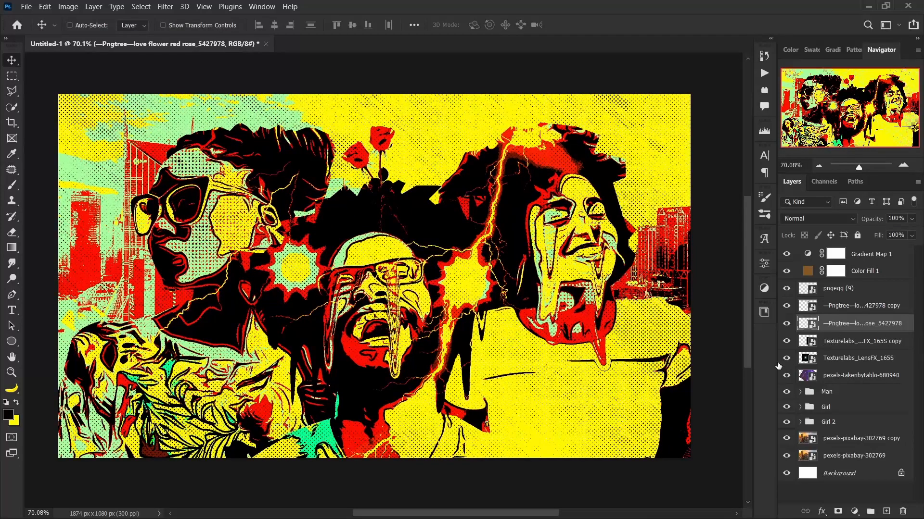
Duplicate the leaning rose, flip the copy horizontally, and place it on the opposite side of the upright rose.
{"action": "key", "text": "ctrl+j"}
{"action": "key", "text": "ctrl+t"}
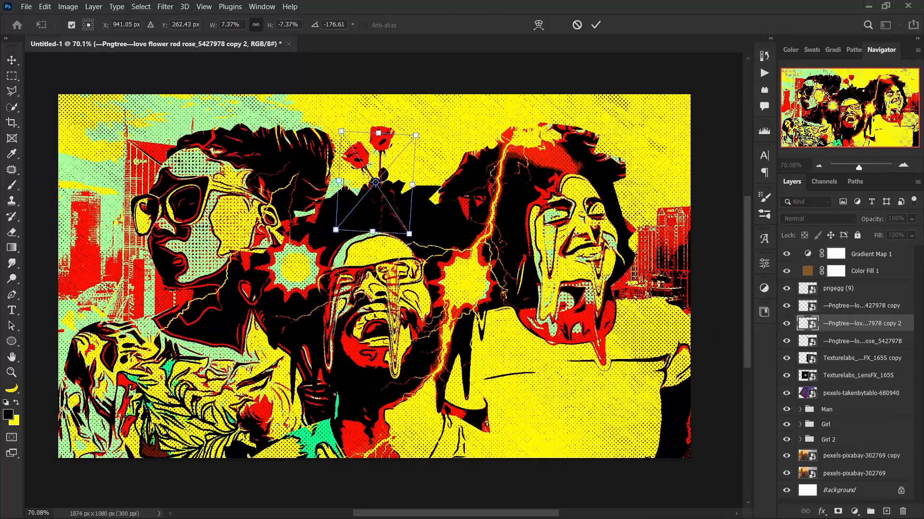
{"action": "right_click", "coordinate": [385, 184]}
{"action": "left_click", "coordinate": [418, 402]}
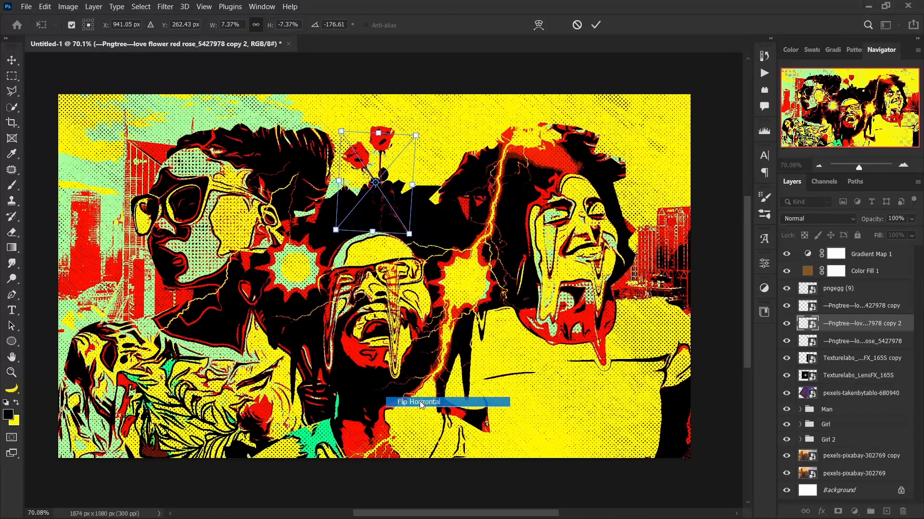
{"action": "left_click_drag", "start_coordinate": [380, 201], "coordinate": [396, 200]}
{"action": "key", "text": "Return"}
Select the three rose layers and combine them into a single layer.
{"action": "left_click", "coordinate": [847, 306]}
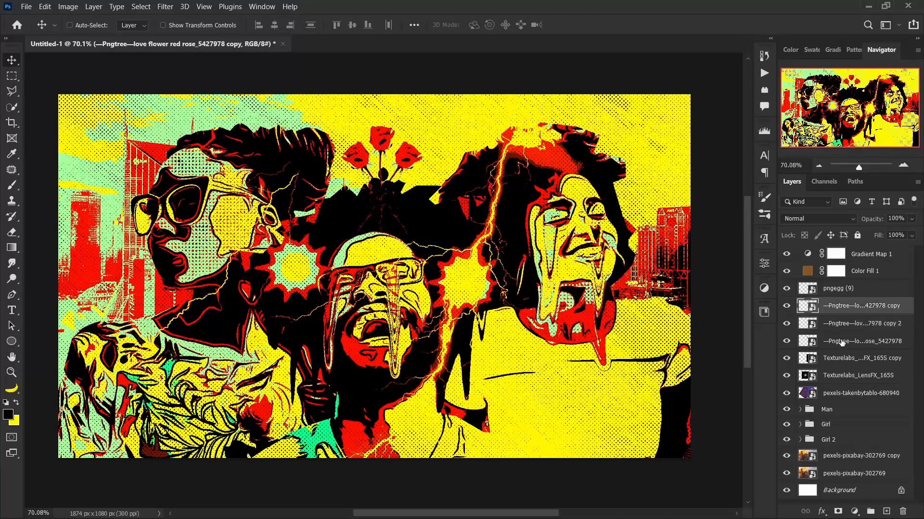
{"action": "left_click", "coordinate": [843, 341], "text": "shift"}
{"action": "right_click", "coordinate": [842, 341]}
{"action": "left_click", "coordinate": [887, 334]}
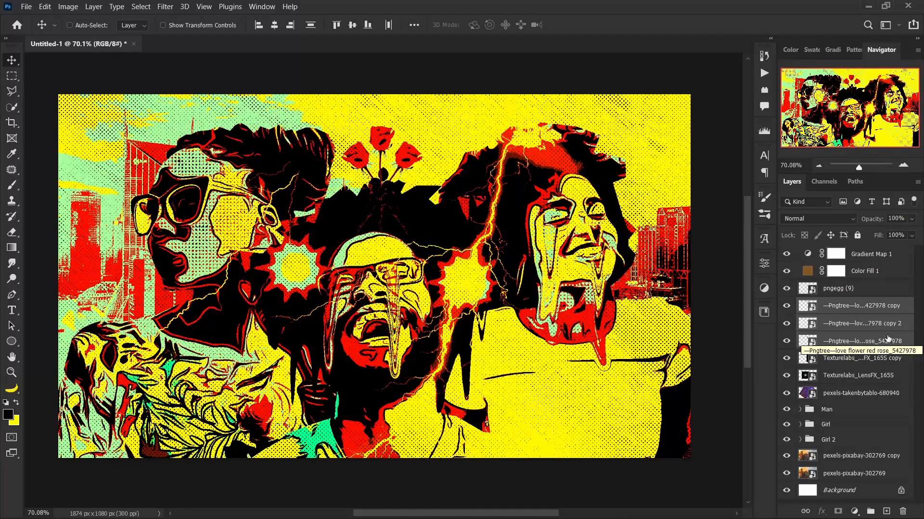
{"action": "key", "text": "ctrl+e"}
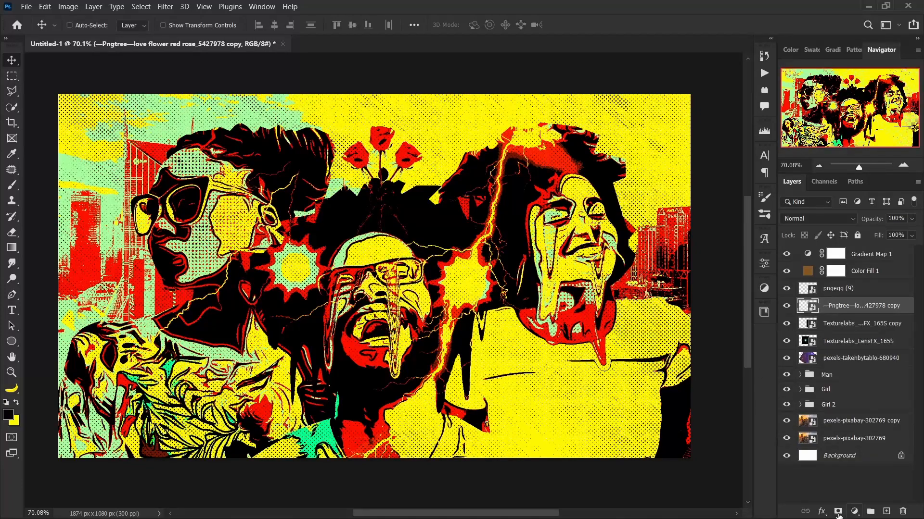
Add a layer mask to the combined roses and paint out the stems overlapping the man's hair with a black brush.
{"action": "left_click", "coordinate": [839, 512]}
{"action": "scroll", "coordinate": [380, 184], "scroll_direction": "up", "scroll_amount": 5}
{"action": "key", "text": "b"}
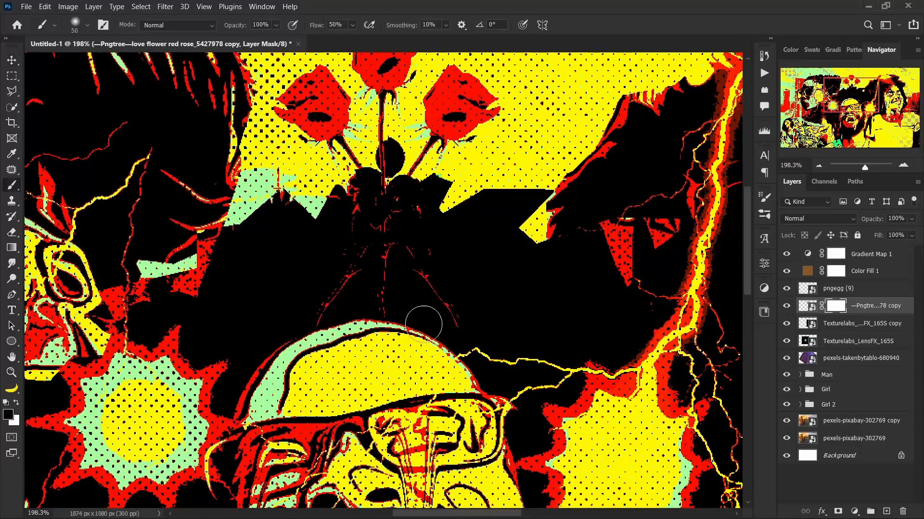
{"action": "mouse_move", "coordinate": [371, 309]}
{"action": "left_mouse_down"}
{"action": "mouse_move", "coordinate": [429, 338]}
{"action": "mouse_move", "coordinate": [344, 320]}
{"action": "mouse_move", "coordinate": [390, 255]}
{"action": "mouse_move", "coordinate": [386, 229]}
{"action": "left_mouse_up"}
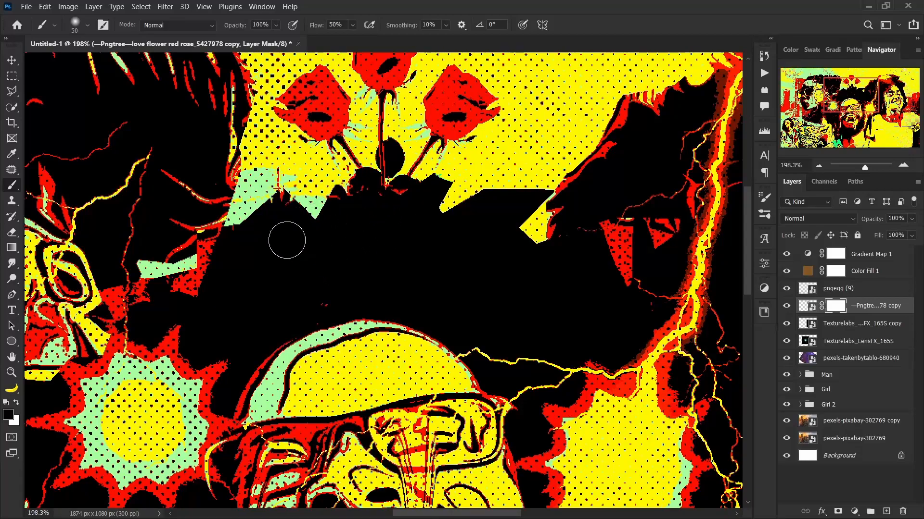
{"action": "scroll", "coordinate": [337, 369], "scroll_direction": "down", "scroll_amount": 5}
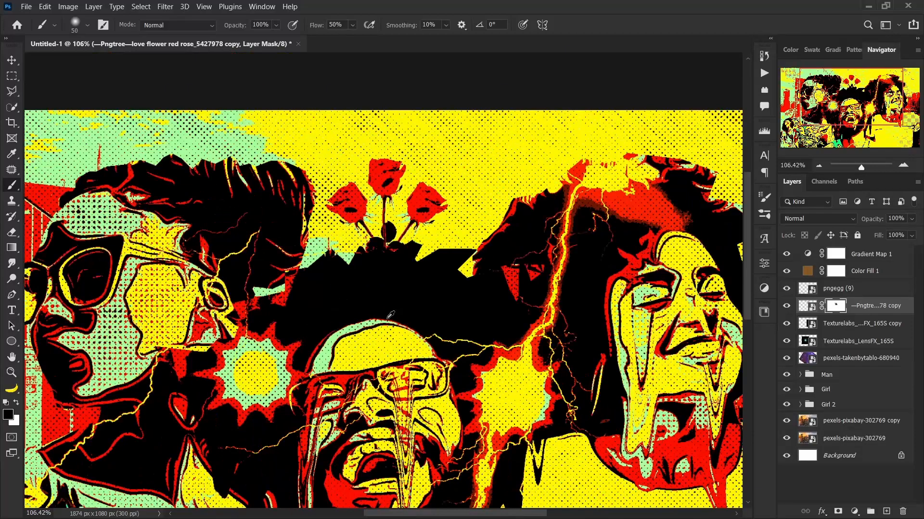
{"action": "scroll", "coordinate": [360, 303], "scroll_direction": "up", "scroll_amount": 2}
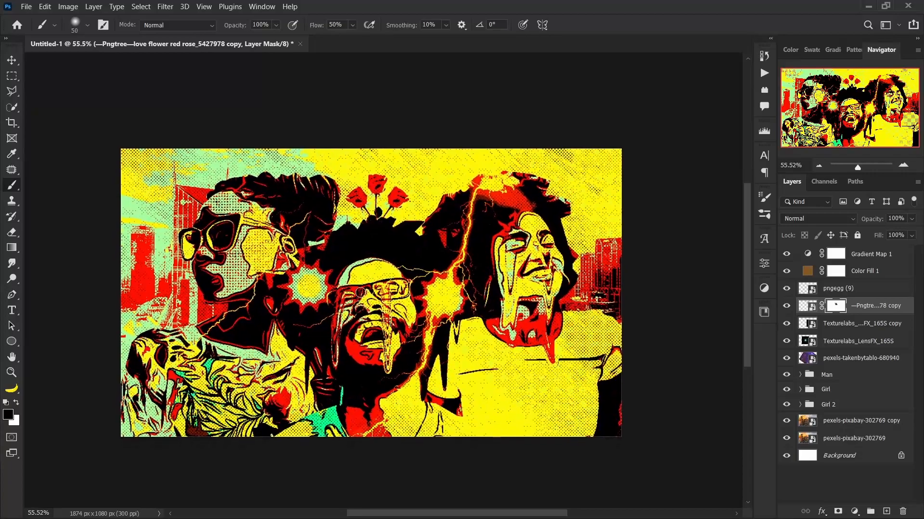
{"action": "key", "text": "v"}
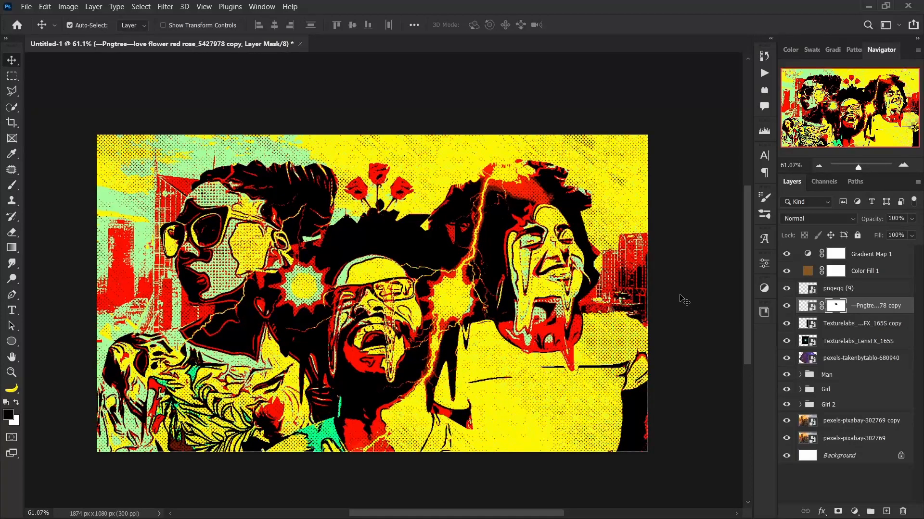
{"action": "key", "text": "ctrl+t"}
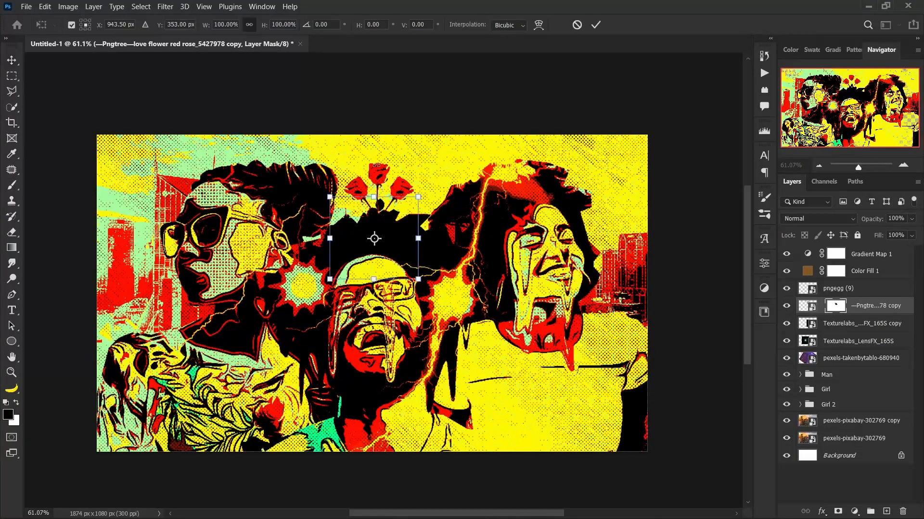
{"action": "left_click", "coordinate": [577, 25]}
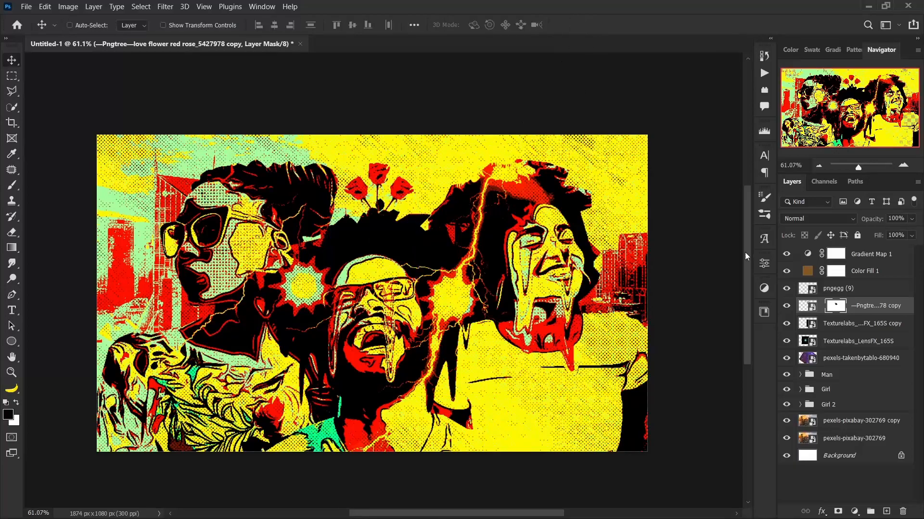
Enlarge the rose artwork slightly, independently of its mask, and reposition it above the man's hair.
{"action": "left_click", "coordinate": [800, 307]}
{"action": "key", "text": "ctrl+t"}
{"action": "left_click_drag", "start_coordinate": [384, 202], "coordinate": [391, 196]}
{"action": "key", "text": "Return"}
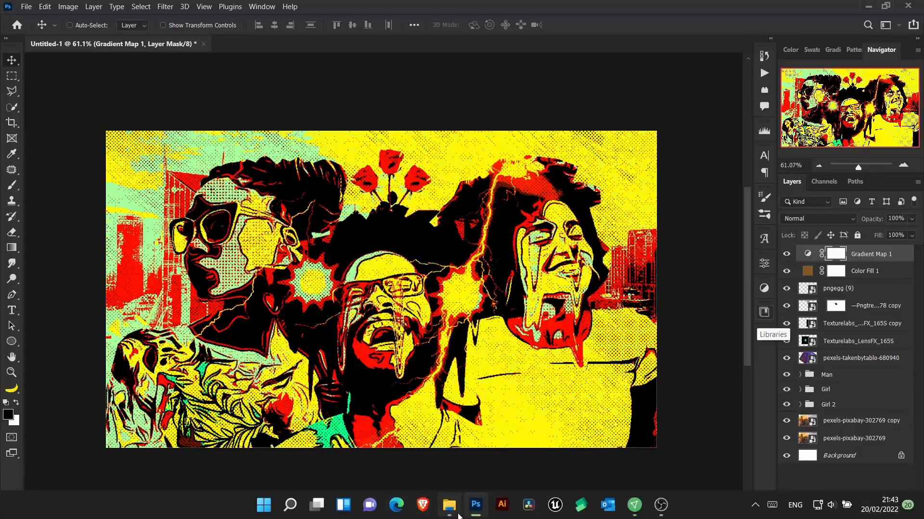
Place the Plastic Texture image above the Gradient Map 1 layer.
{"action": "left_click", "coordinate": [453, 514]}
{"action": "left_click_drag", "start_coordinate": [634, 149], "coordinate": [100, 293]}
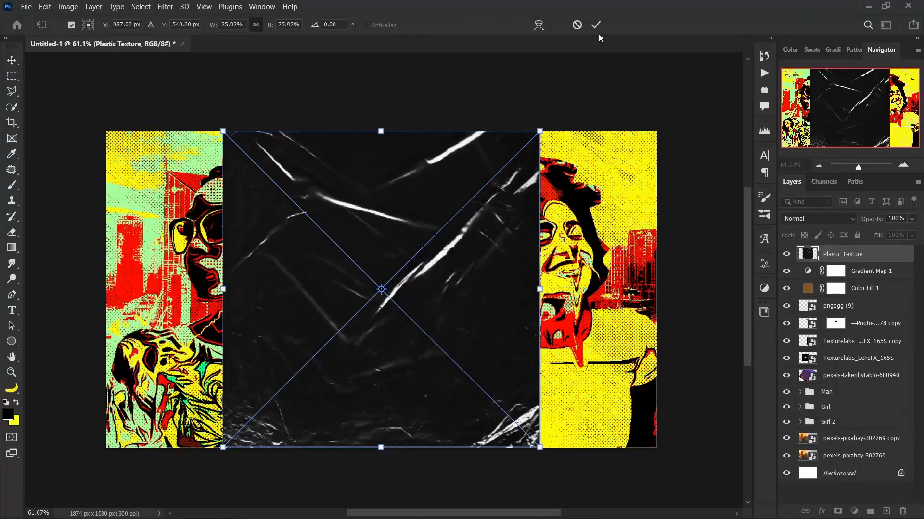
{"action": "left_click", "coordinate": [595, 25]}
Enlarge and flip the plastic texture to -47.71% scale and position it so it covers the whole canvas.
{"action": "scroll", "coordinate": [524, 303], "scroll_direction": "down", "scroll_amount": 2}
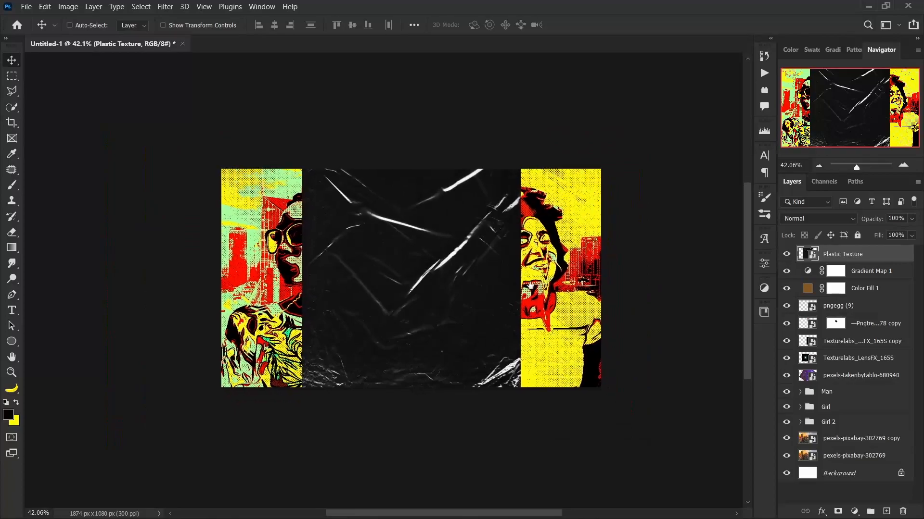
{"action": "key", "text": "ctrl+t"}
{"action": "left_click_drag", "start_coordinate": [519, 282], "coordinate": [613, 279]}
{"action": "mouse_move", "coordinate": [564, 278]}
{"action": "left_mouse_down"}
{"action": "mouse_move", "coordinate": [566, 292]}
{"action": "mouse_move", "coordinate": [568, 282]}
{"action": "left_mouse_up"}
{"action": "left_click_drag", "start_coordinate": [645, 284], "coordinate": [239, 292]}
{"action": "left_click_drag", "start_coordinate": [566, 292], "coordinate": [566, 354]}
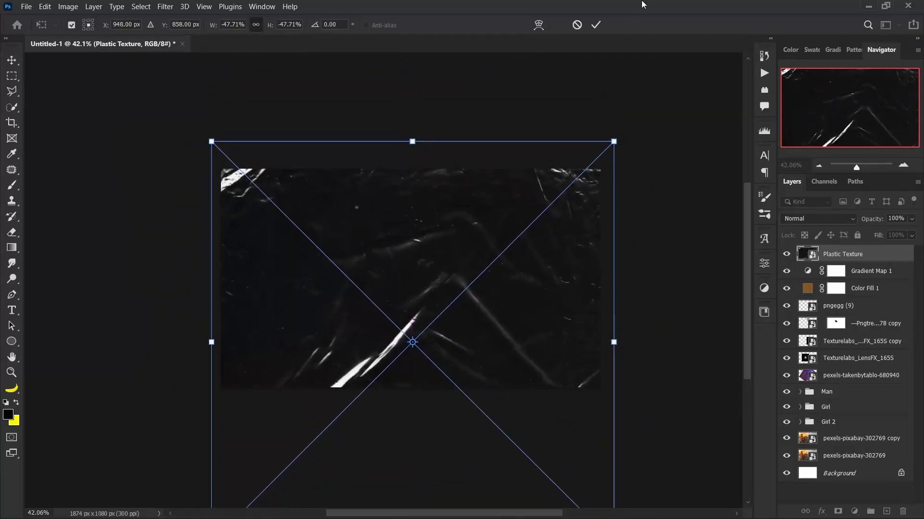
{"action": "left_click", "coordinate": [595, 25]}
Set the Plastic Texture layer's blend mode to Screen.
{"action": "left_click", "coordinate": [829, 219]}
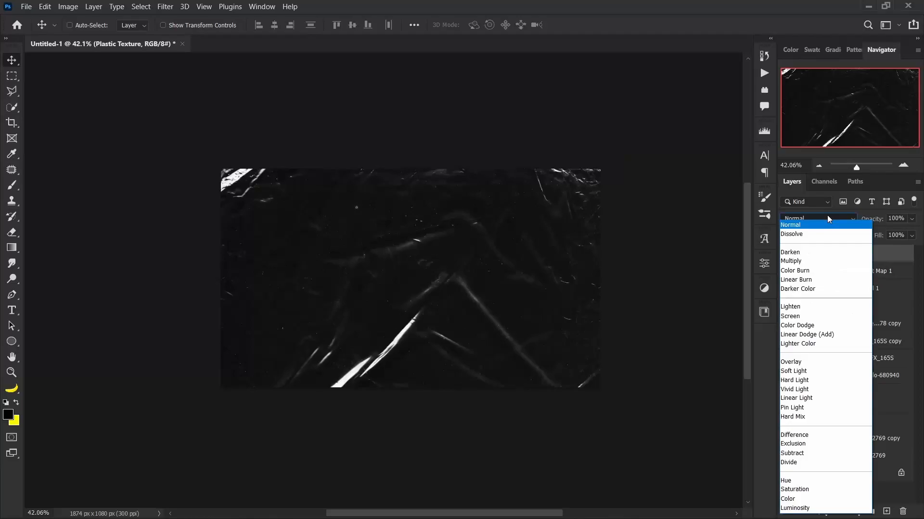
{"action": "left_click", "coordinate": [803, 312]}
{"action": "left_click_drag", "start_coordinate": [445, 309], "coordinate": [460, 326]}
{"action": "scroll", "coordinate": [421, 296], "scroll_direction": "up", "scroll_amount": 5}
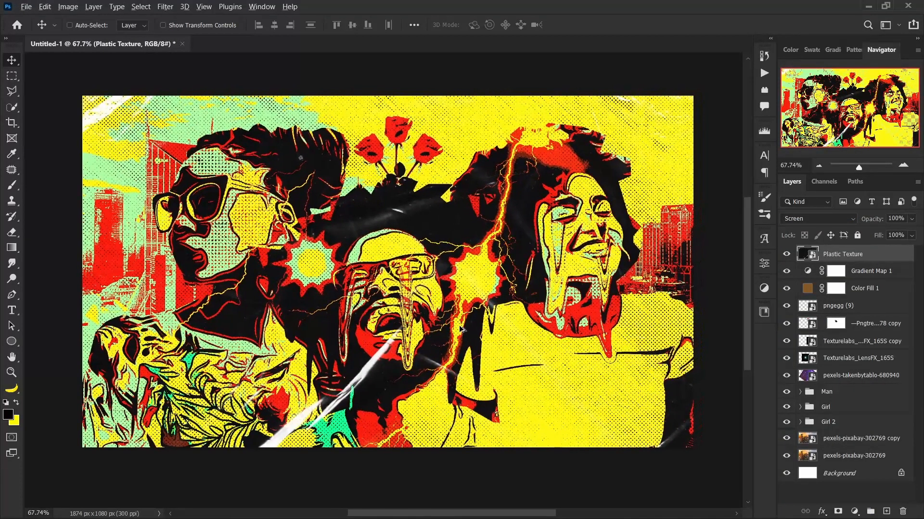
{"action": "scroll", "coordinate": [460, 329], "scroll_direction": "up", "scroll_amount": 1}
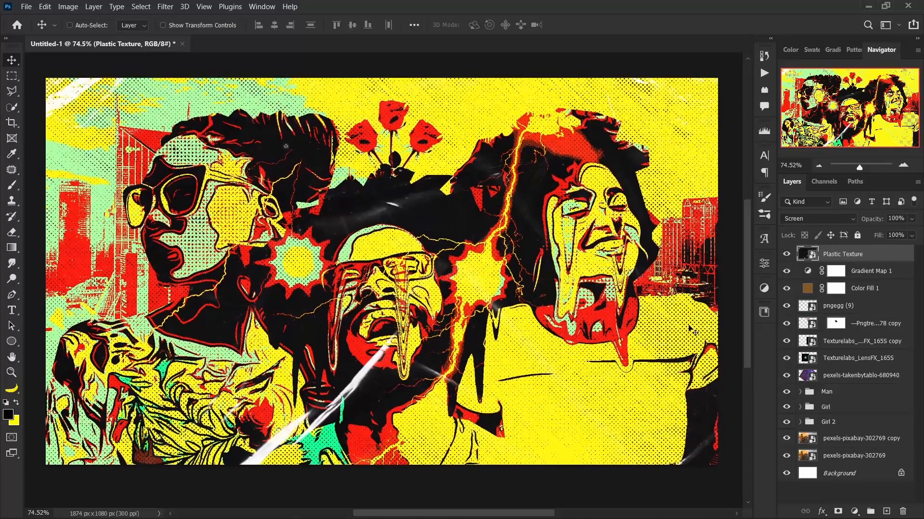
Try dark brown 241504 and the purples a526c0 and 9c23b6 as the colour of the Color Fill 1 layer.
{"action": "double_click", "coordinate": [806, 291]}
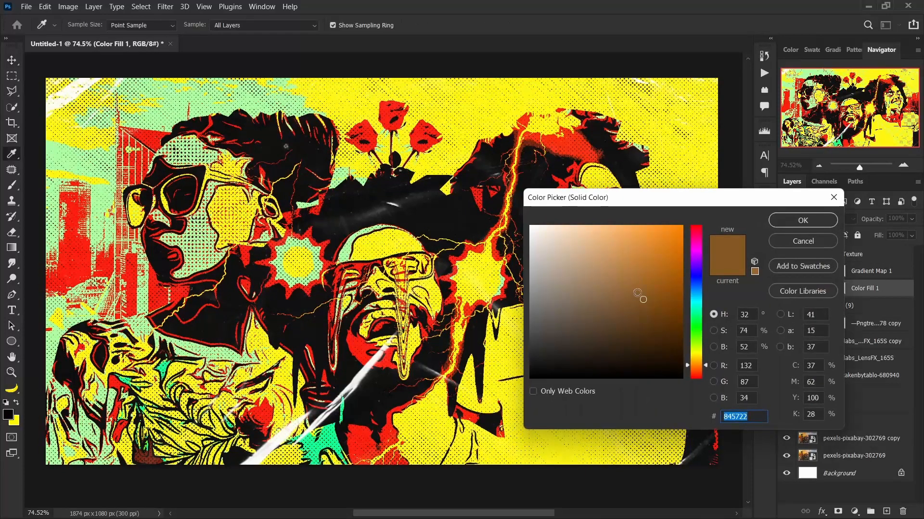
{"action": "left_click", "coordinate": [654, 251]}
{"action": "mouse_move", "coordinate": [628, 295]}
{"action": "left_mouse_down"}
{"action": "mouse_move", "coordinate": [603, 330]}
{"action": "mouse_move", "coordinate": [649, 319]}
{"action": "mouse_move", "coordinate": [652, 350]}
{"action": "mouse_move", "coordinate": [667, 327]}
{"action": "mouse_move", "coordinate": [669, 382]}
{"action": "mouse_move", "coordinate": [664, 363]}
{"action": "left_mouse_up"}
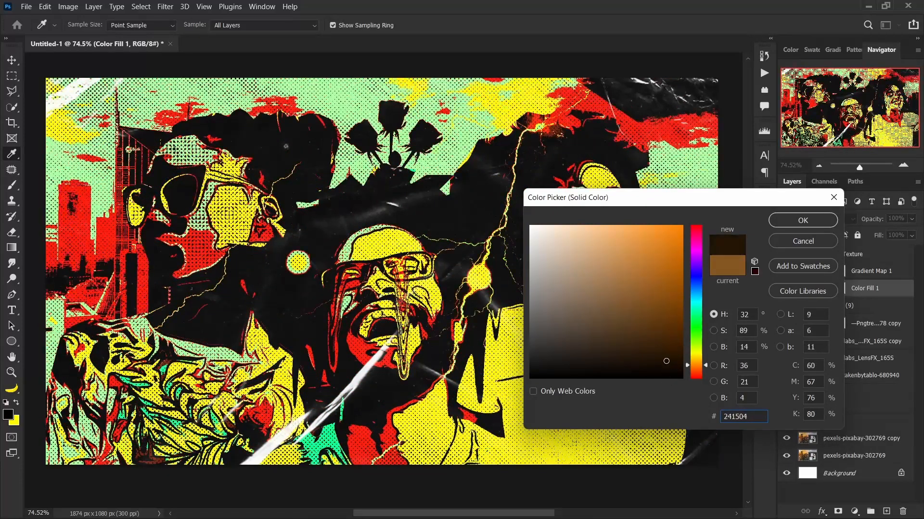
{"action": "mouse_move", "coordinate": [657, 202]}
{"action": "left_mouse_down"}
{"action": "mouse_move", "coordinate": [747, 178]}
{"action": "mouse_move", "coordinate": [798, 134]}
{"action": "left_mouse_up"}
{"action": "mouse_move", "coordinate": [768, 262]}
{"action": "left_mouse_down"}
{"action": "mouse_move", "coordinate": [775, 295]}
{"action": "mouse_move", "coordinate": [693, 324]}
{"action": "mouse_move", "coordinate": [791, 289]}
{"action": "mouse_move", "coordinate": [775, 262]}
{"action": "mouse_move", "coordinate": [773, 270]}
{"action": "left_mouse_up"}
{"action": "left_click_drag", "start_coordinate": [835, 287], "coordinate": [831, 256]}
{"action": "mouse_move", "coordinate": [760, 260]}
{"action": "left_mouse_down"}
{"action": "mouse_move", "coordinate": [763, 202]}
{"action": "mouse_move", "coordinate": [774, 197]}
{"action": "left_mouse_up"}
{"action": "mouse_move", "coordinate": [835, 237]}
{"action": "left_mouse_down"}
{"action": "mouse_move", "coordinate": [832, 213]}
{"action": "mouse_move", "coordinate": [832, 228]}
{"action": "mouse_move", "coordinate": [788, 231]}
{"action": "mouse_move", "coordinate": [832, 187]}
{"action": "left_mouse_up"}
{"action": "left_click", "coordinate": [793, 186]}
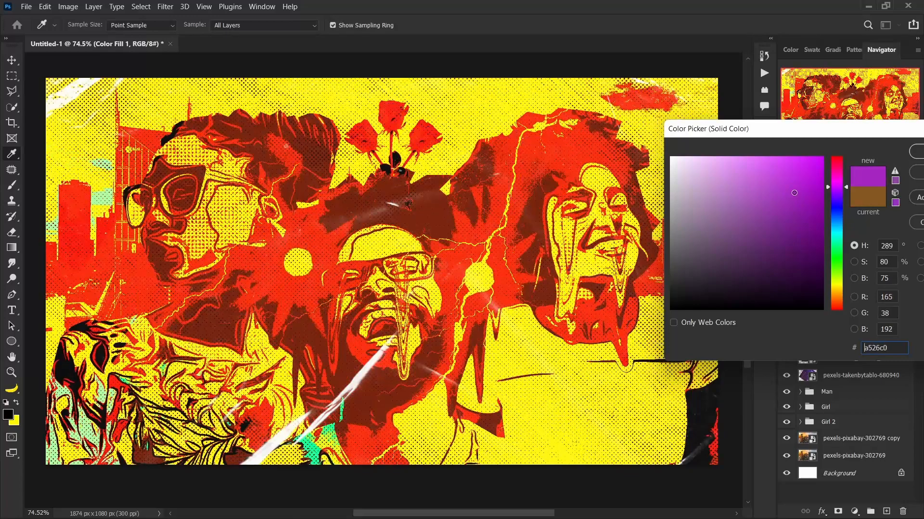
{"action": "left_click", "coordinate": [794, 201]}
{"action": "left_click_drag", "start_coordinate": [829, 134], "coordinate": [581, 153]}
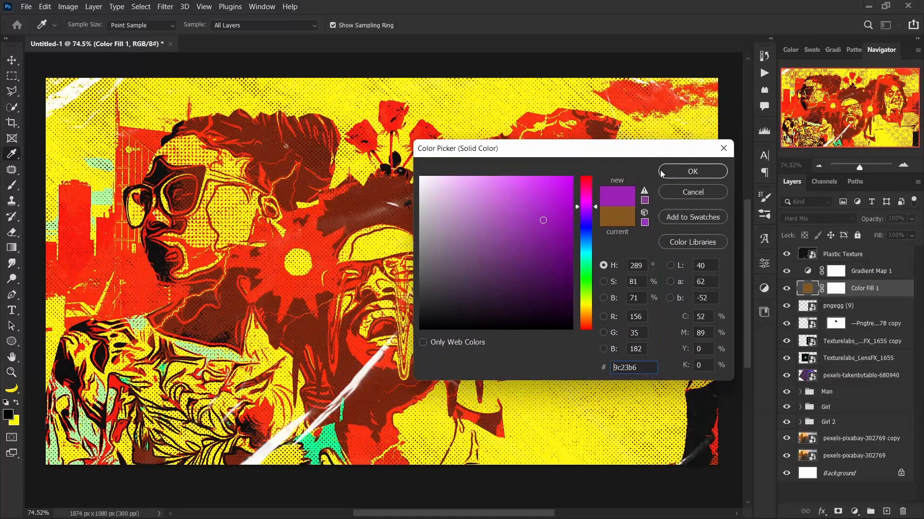
{"action": "left_click", "coordinate": [704, 193]}
{"action": "left_click_drag", "start_coordinate": [479, 228], "coordinate": [482, 230]}
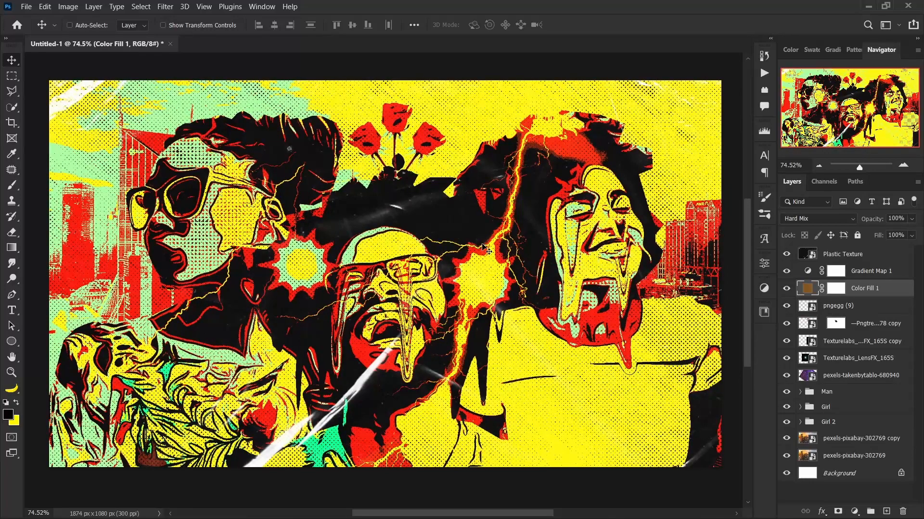
{"action": "left_click_drag", "start_coordinate": [484, 248], "coordinate": [488, 254]}
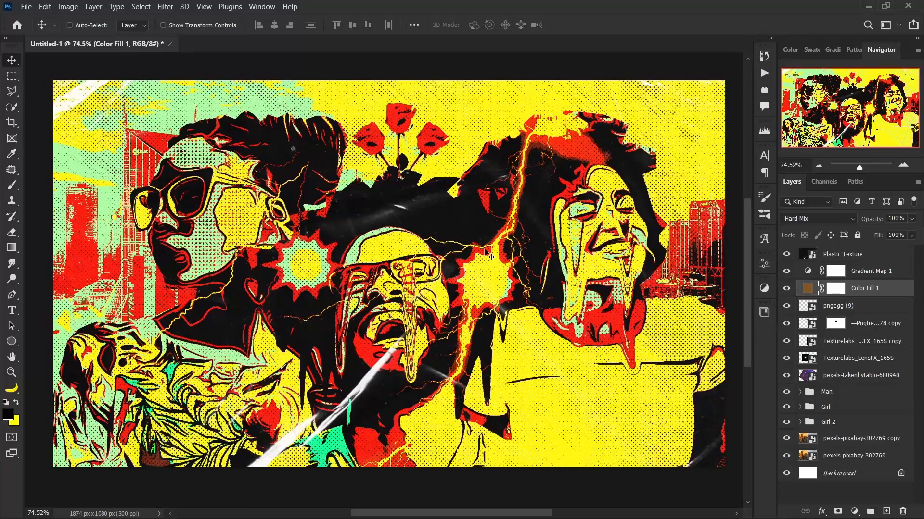